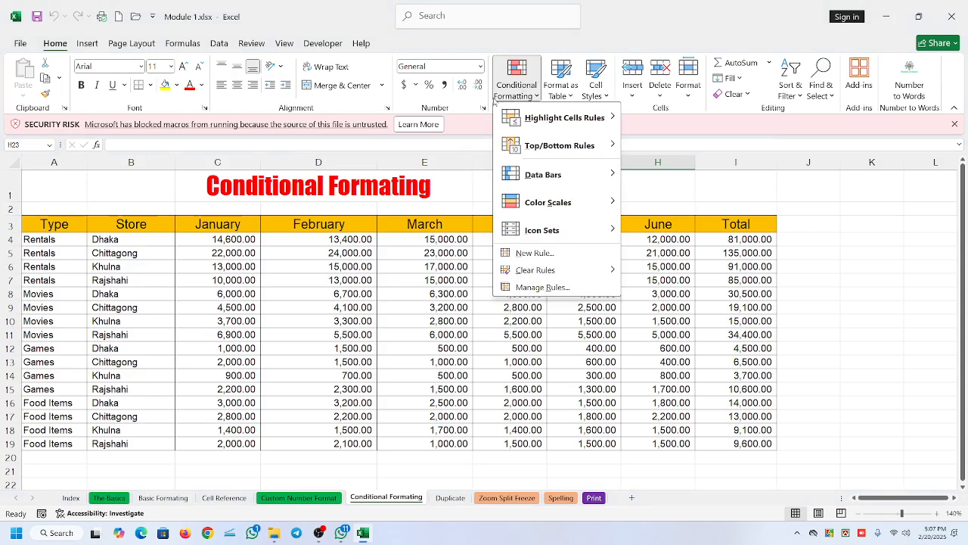
Start an Equal To highlight rule on the April values in F4:F19, matching the value 500.
left_click(495, 100)
left_click(512, 239)
left_click_drag(513, 239, 527, 448)
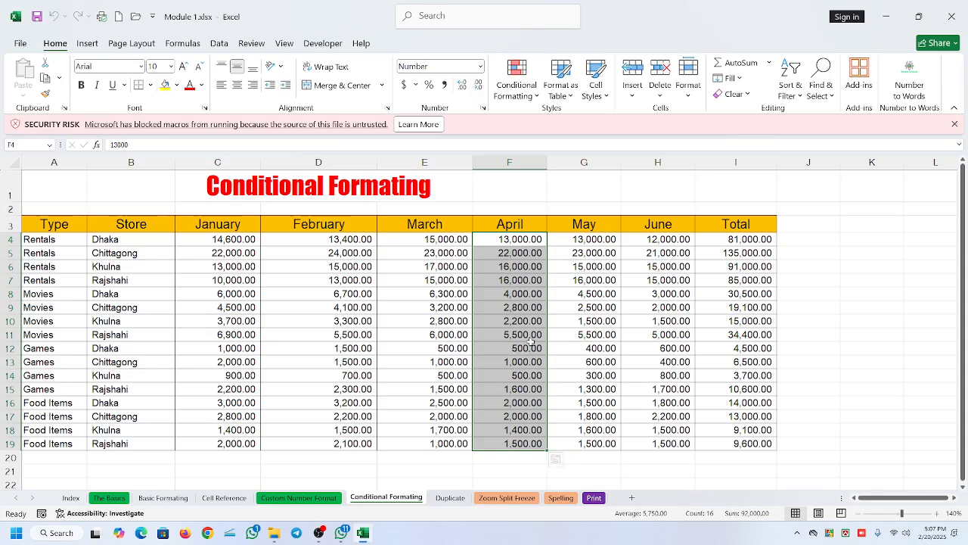
left_click(517, 79)
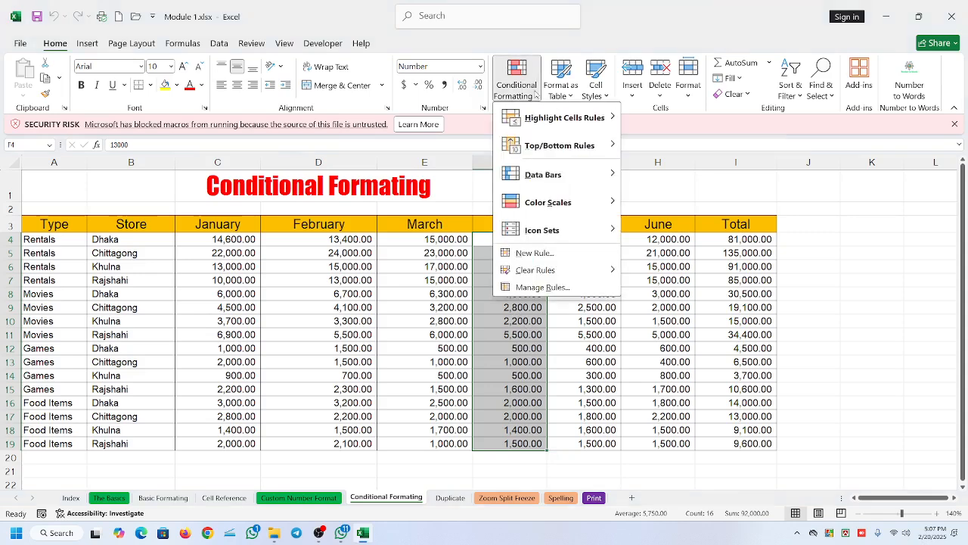
mouse_move(560, 117)
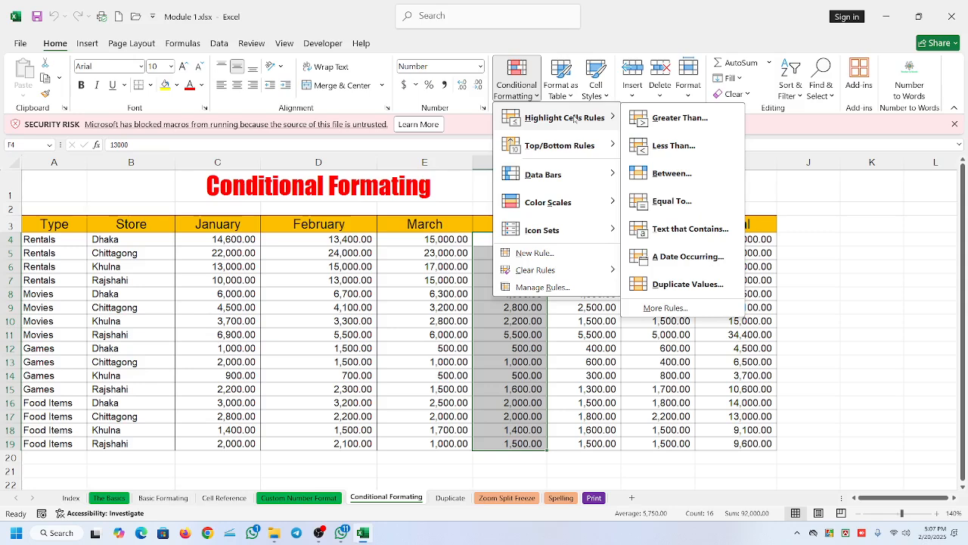
left_click(673, 201)
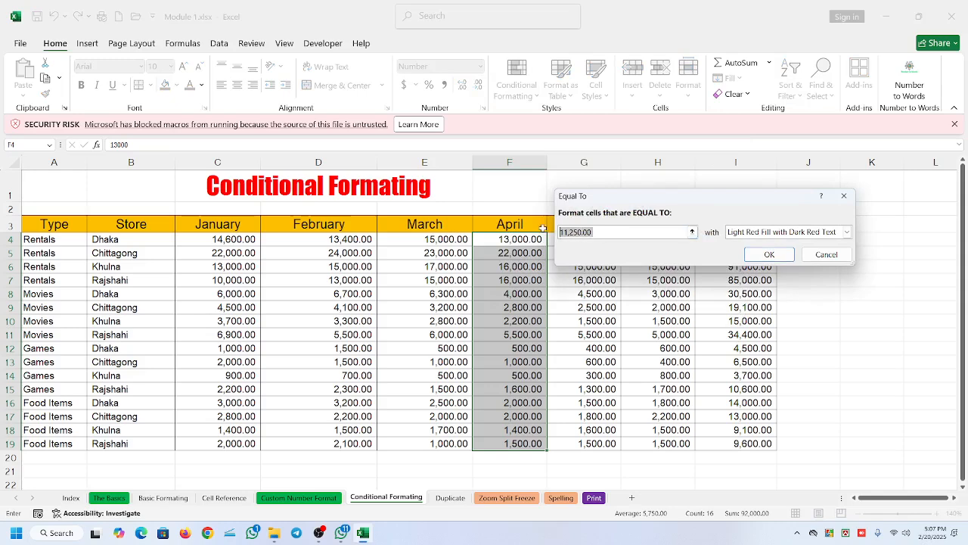
type("5000")
key("BackSpace")
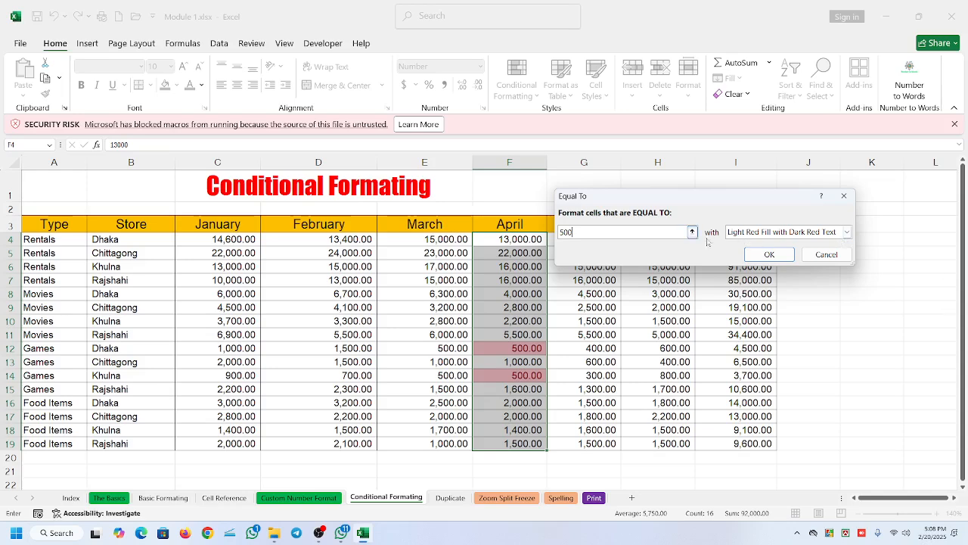
Give the Equal To rule a custom format with a light gold background fill and apply it.
left_click(847, 232)
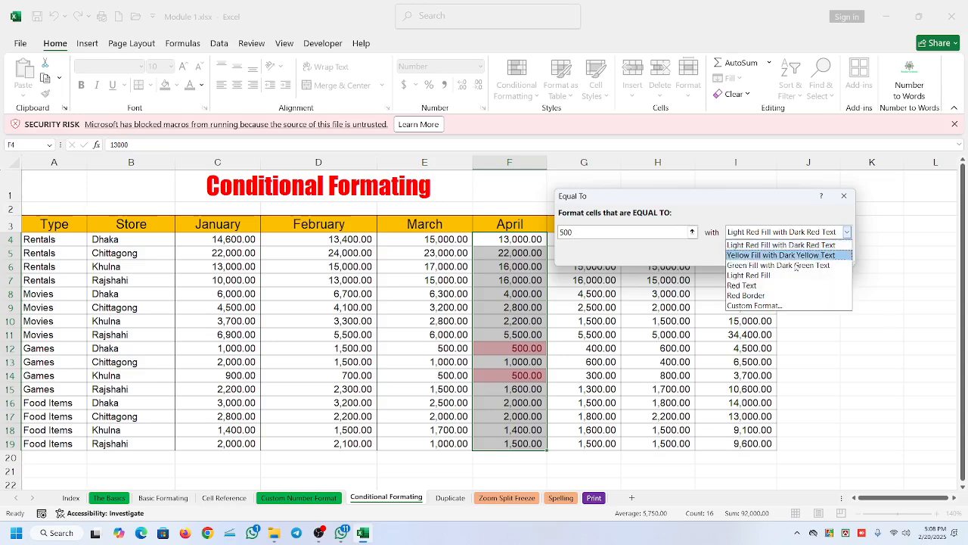
left_click(754, 305)
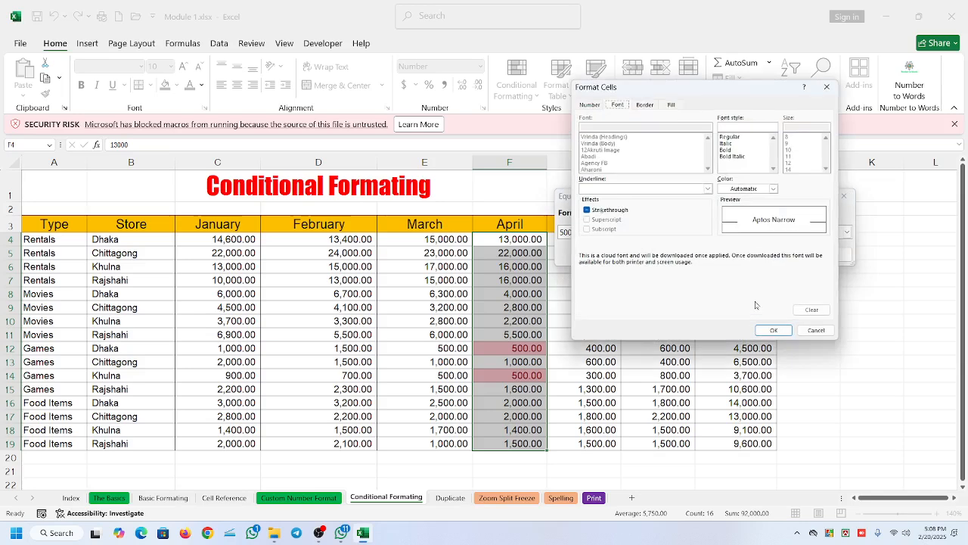
left_click(590, 106)
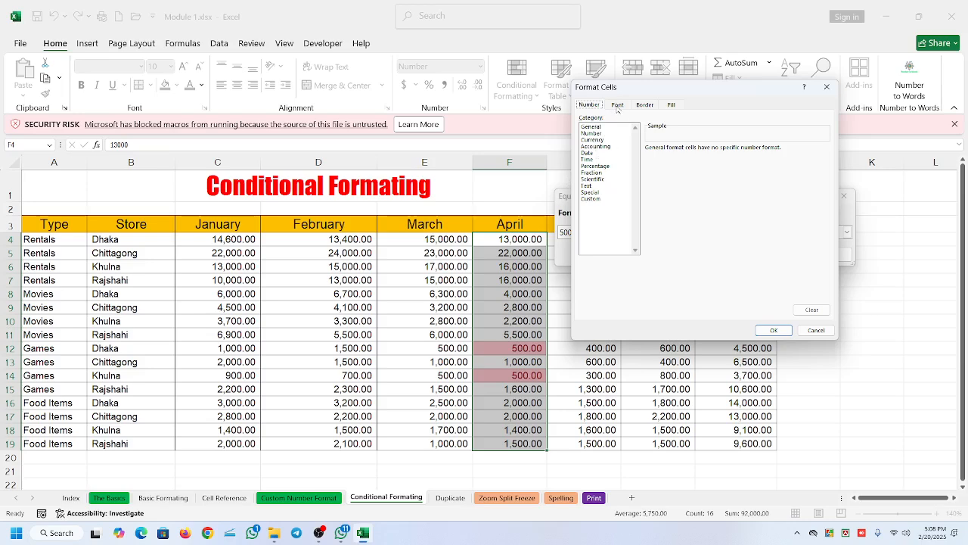
left_click(617, 106)
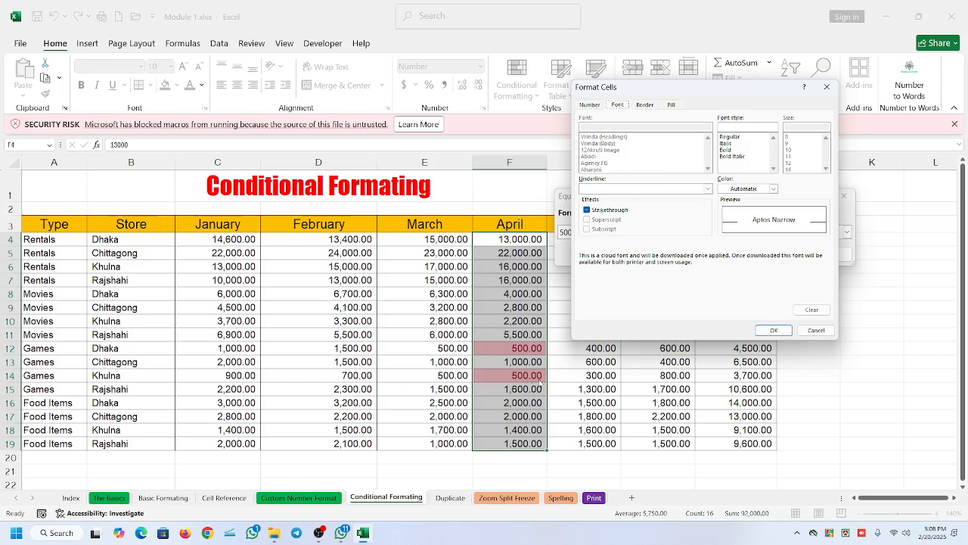
left_click(645, 105)
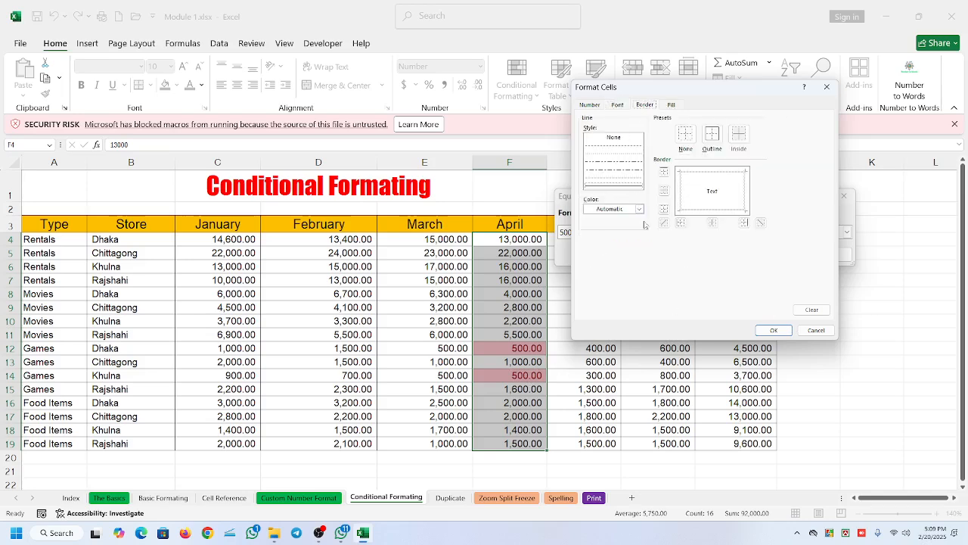
left_click(671, 105)
left_click(651, 173)
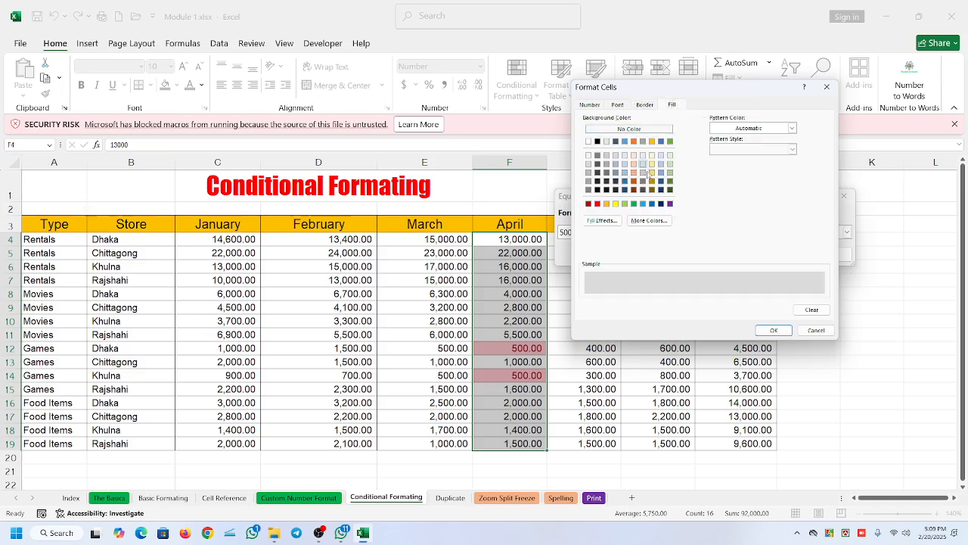
left_click(770, 330)
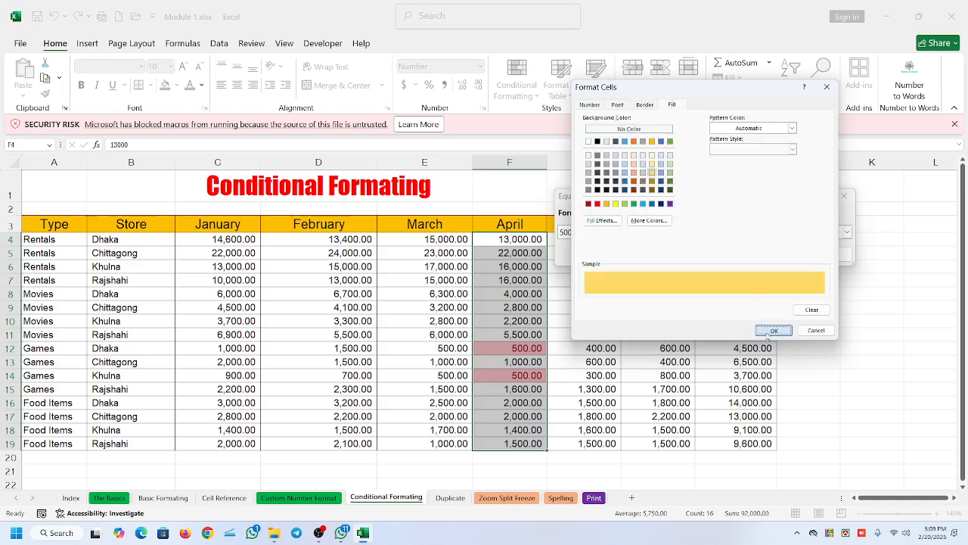
left_click(769, 255)
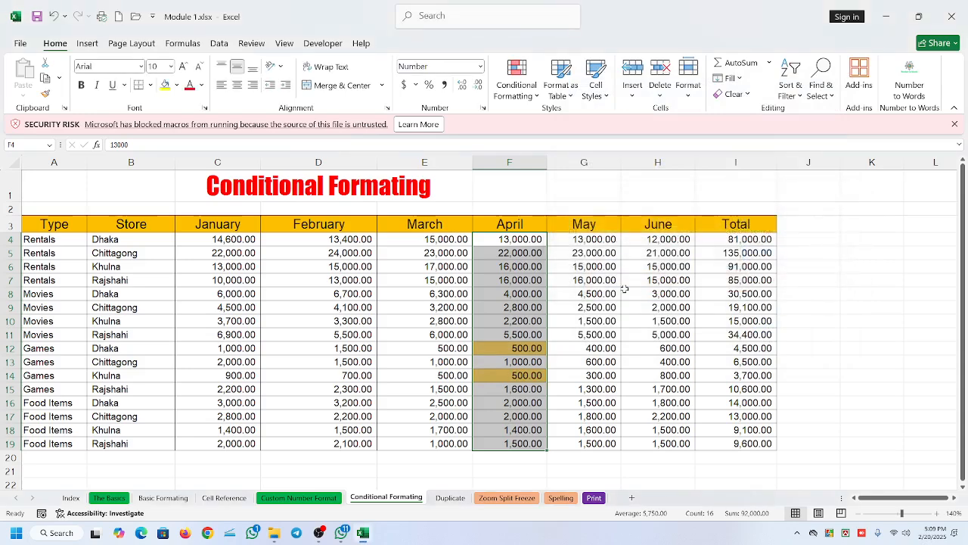
left_click(584, 319)
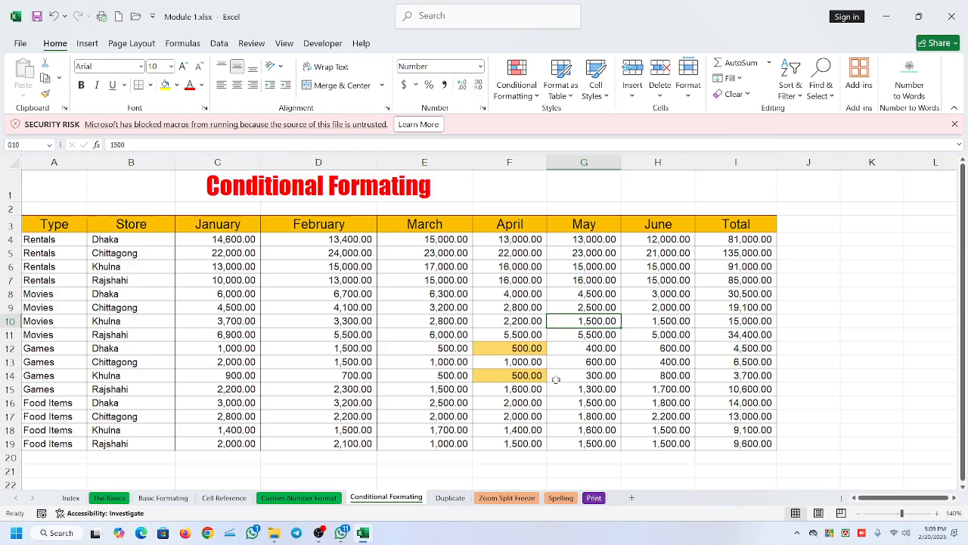
Set the April values for Rentals Rajshahi (F7) and Food Items Chittagong (F17) to 500.
left_click(507, 280)
type("50")
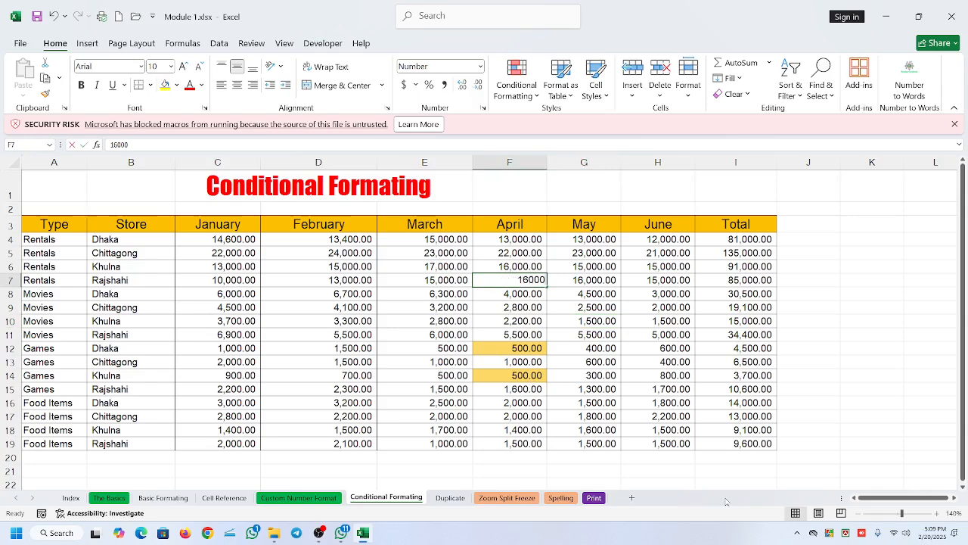
type("0")
key("Return")
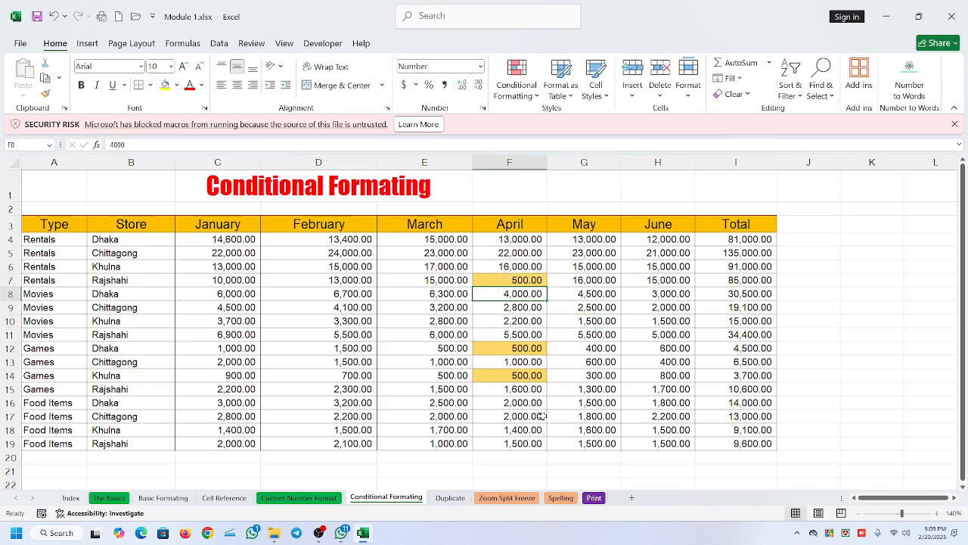
left_click(518, 415)
type("500")
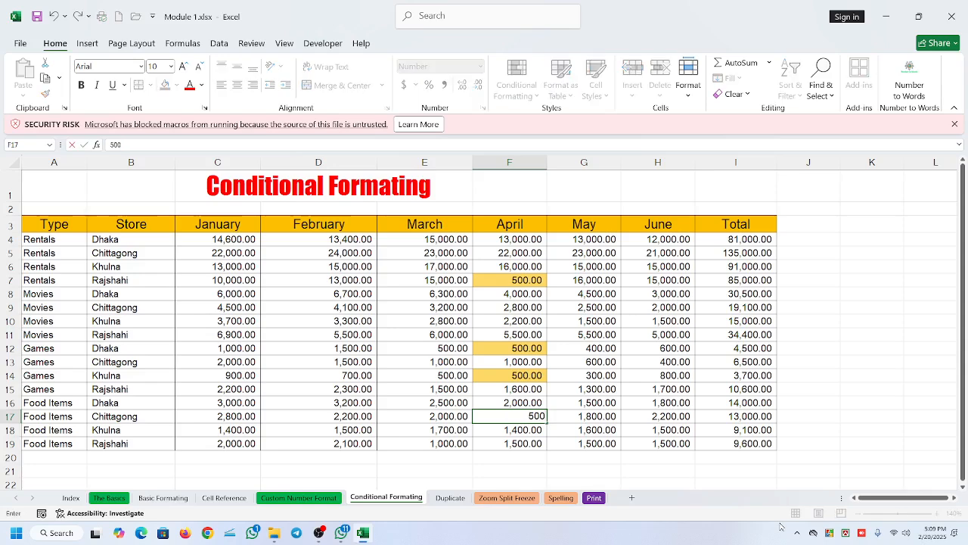
key("Return")
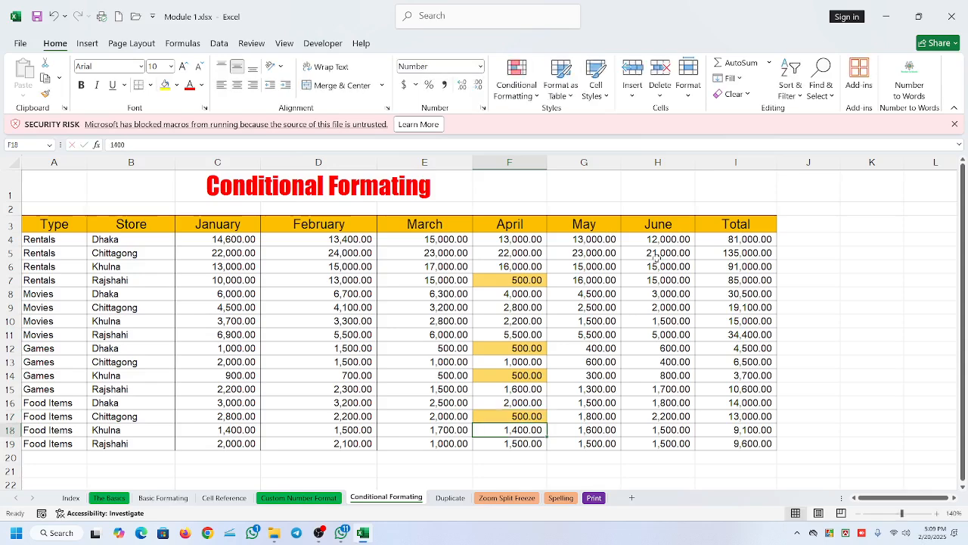
Select the March values in E4:E19.
left_click(516, 79)
left_click(561, 75)
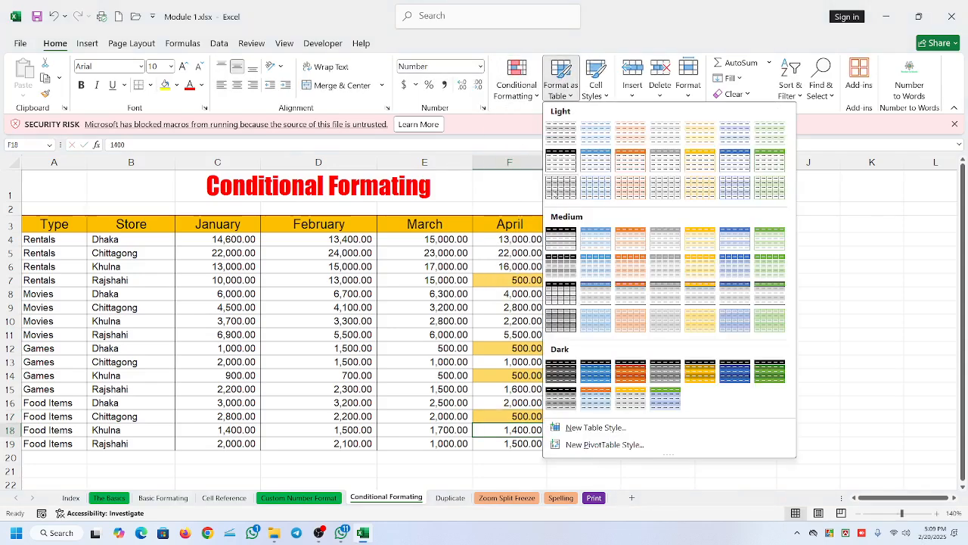
left_click(419, 290)
left_click(429, 234)
left_click_drag(429, 234, 439, 445)
Examine the date periods offered by the A Date Occurring highlight rule, and close it without applying.
left_click(517, 85)
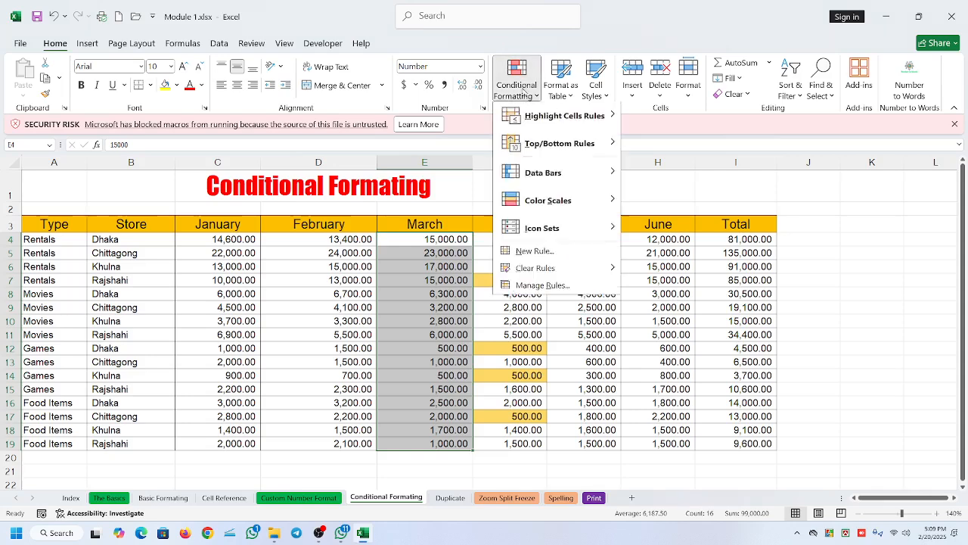
mouse_move(595, 124)
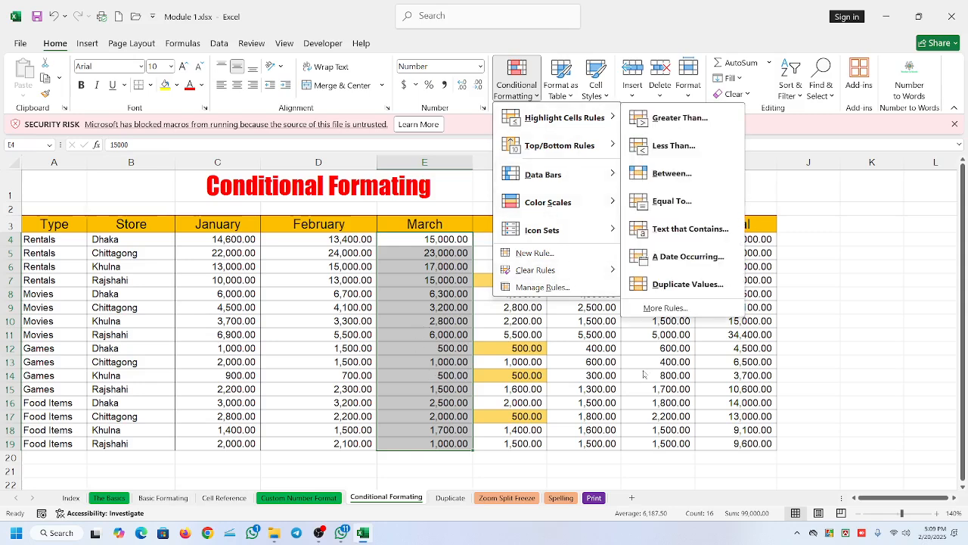
left_click(681, 257)
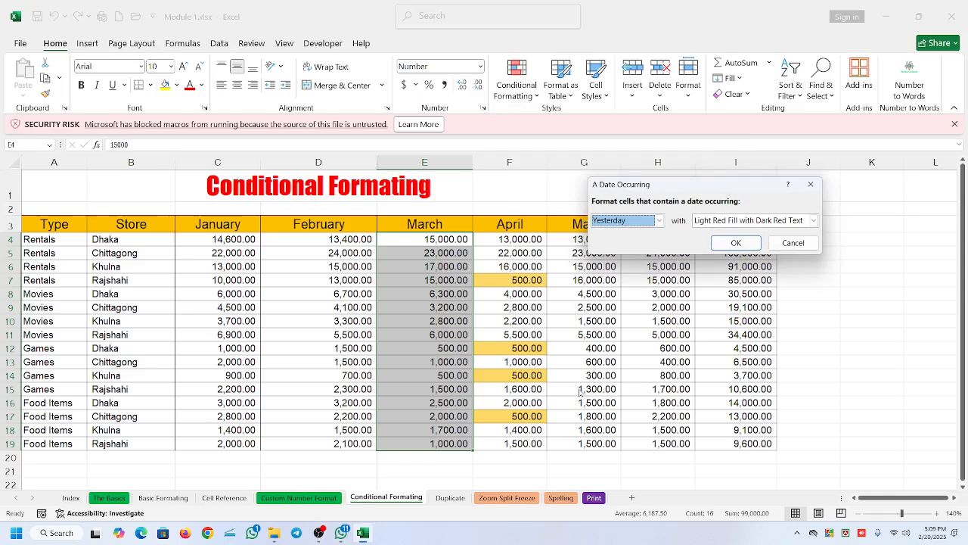
left_click_drag(664, 187, 664, 129)
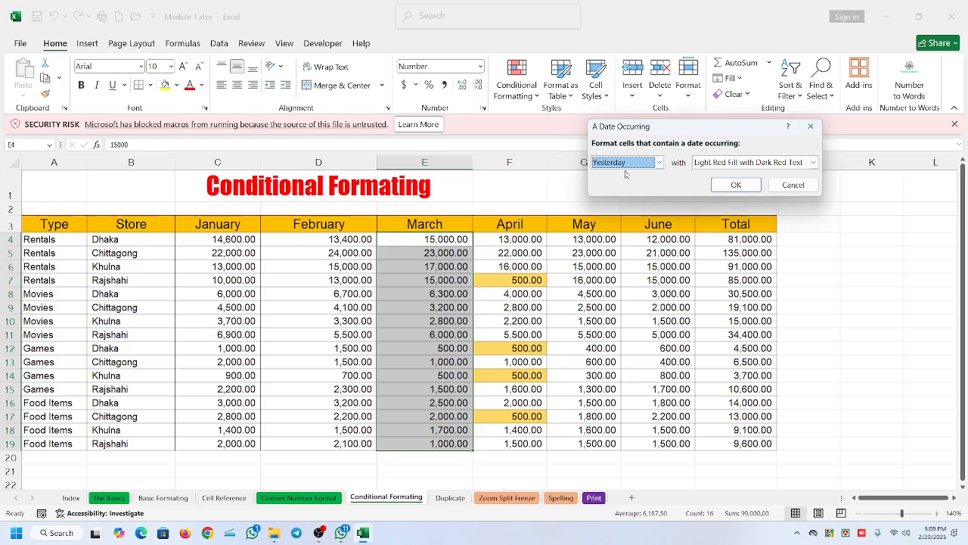
left_click(659, 162)
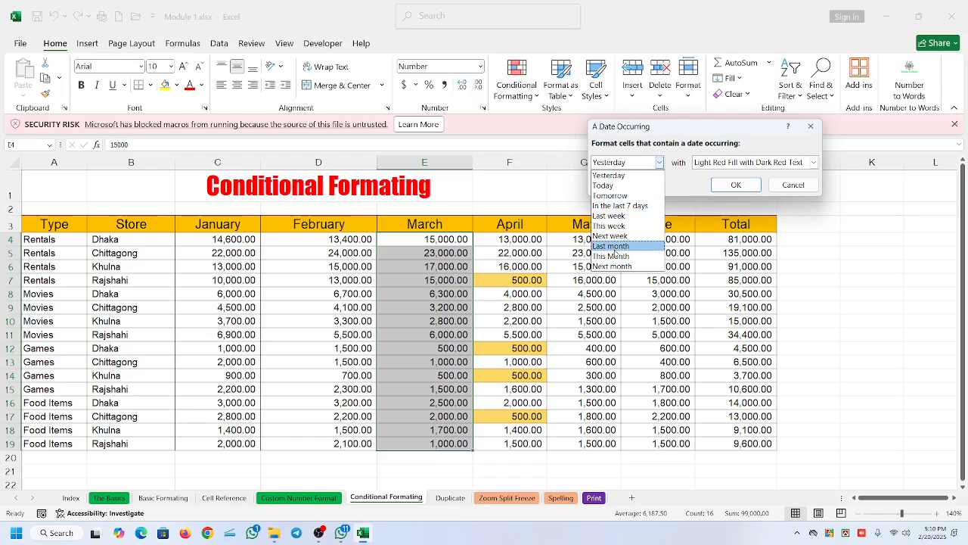
left_click(789, 185)
left_click(791, 186)
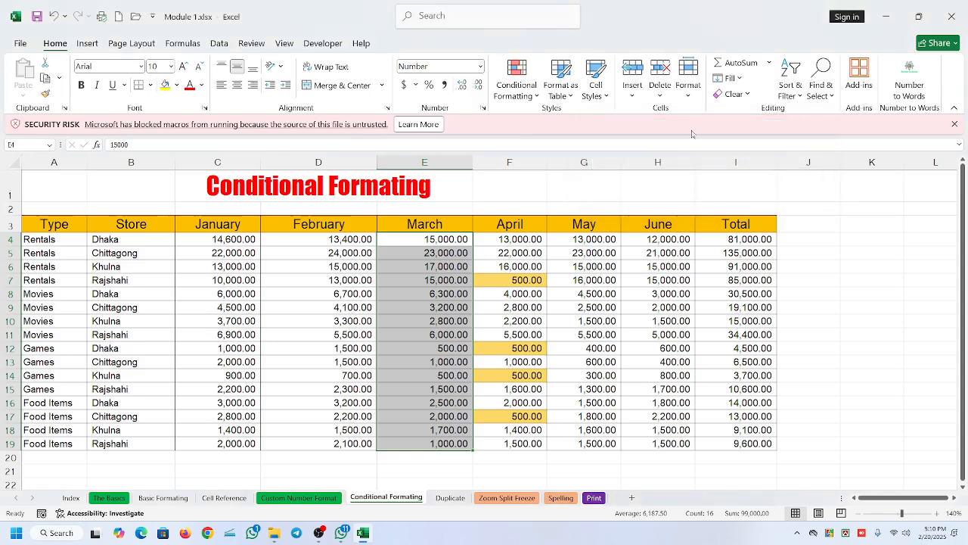
Start a Duplicate Values highlight rule on the selected March values, keeping the table in view.
left_click(528, 101)
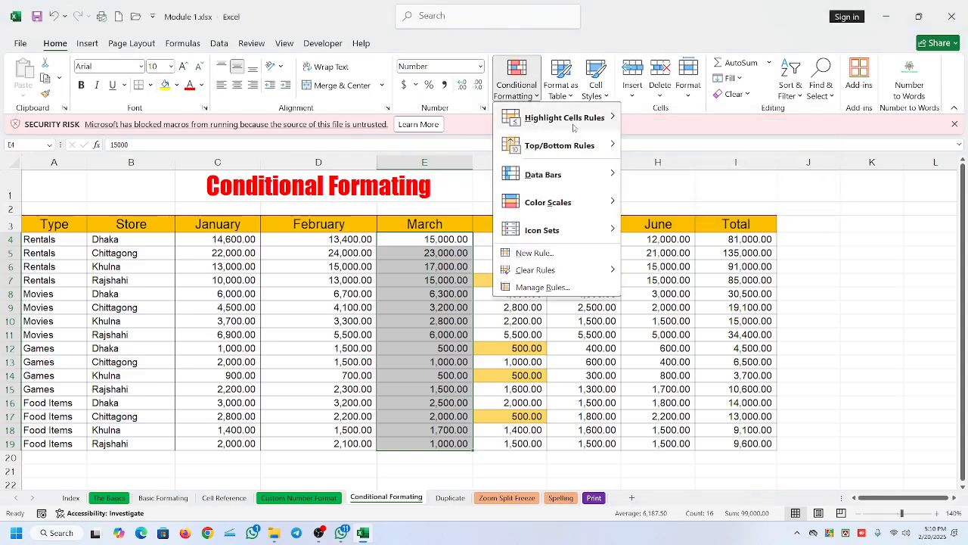
mouse_move(574, 121)
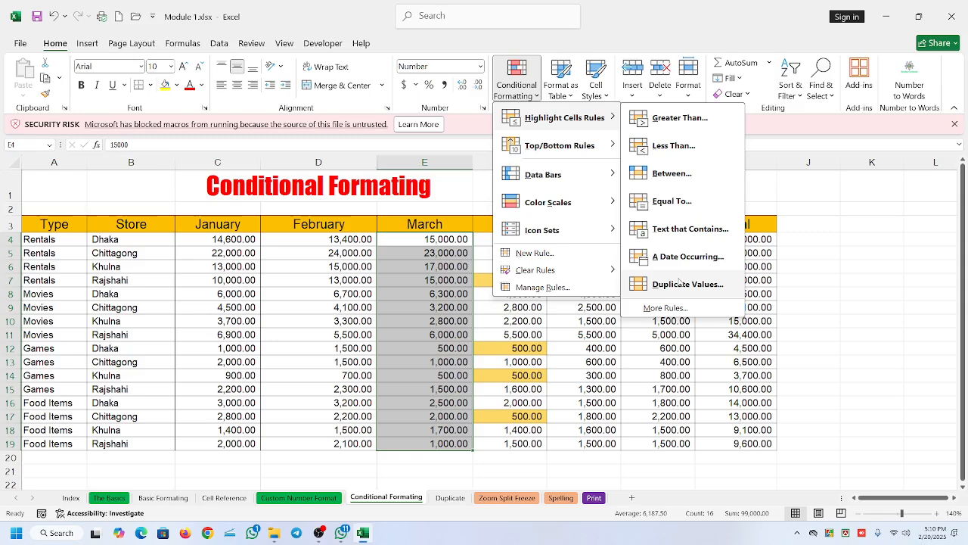
left_click(679, 284)
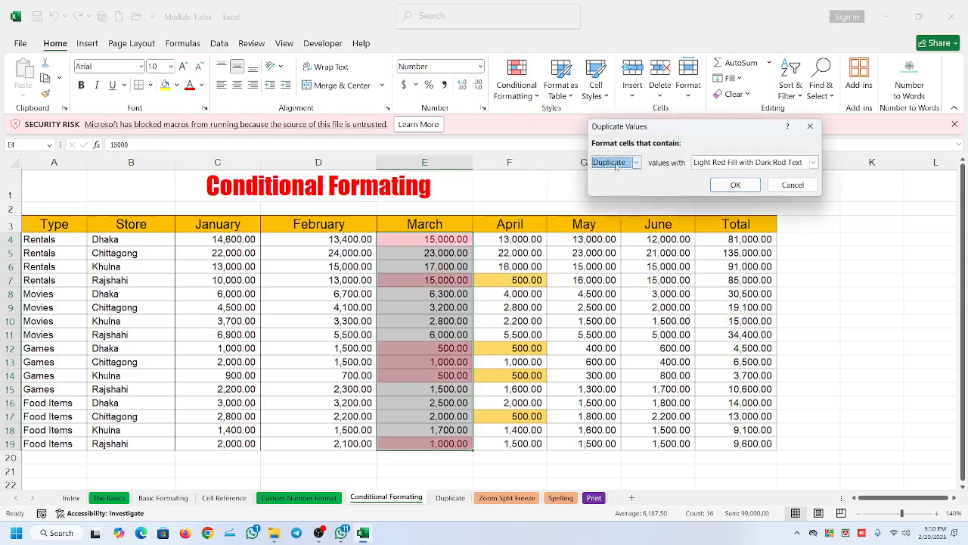
left_click_drag(680, 124, 667, 86)
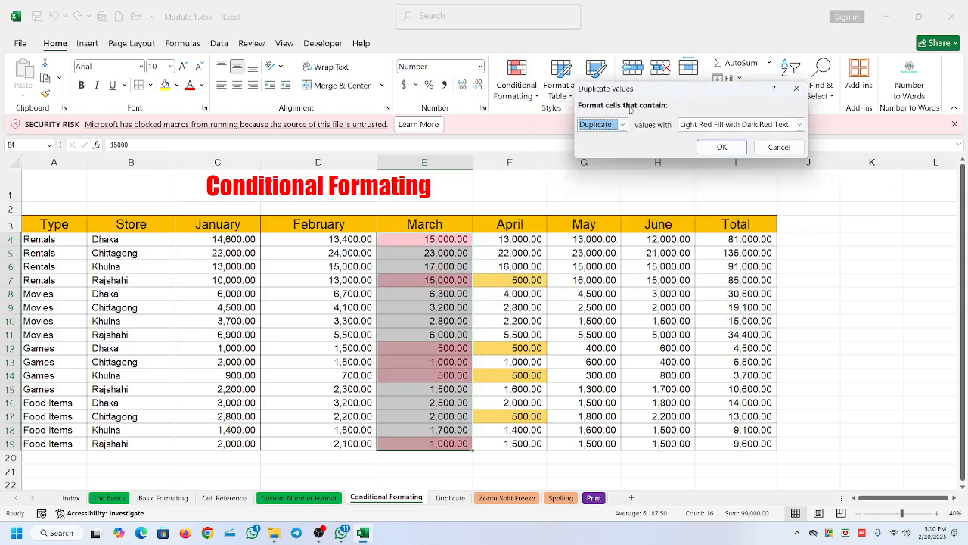
Preview highlighting the Unique March values with Light Red Fill with Dark Red Text, and cancel the rule.
left_click(621, 125)
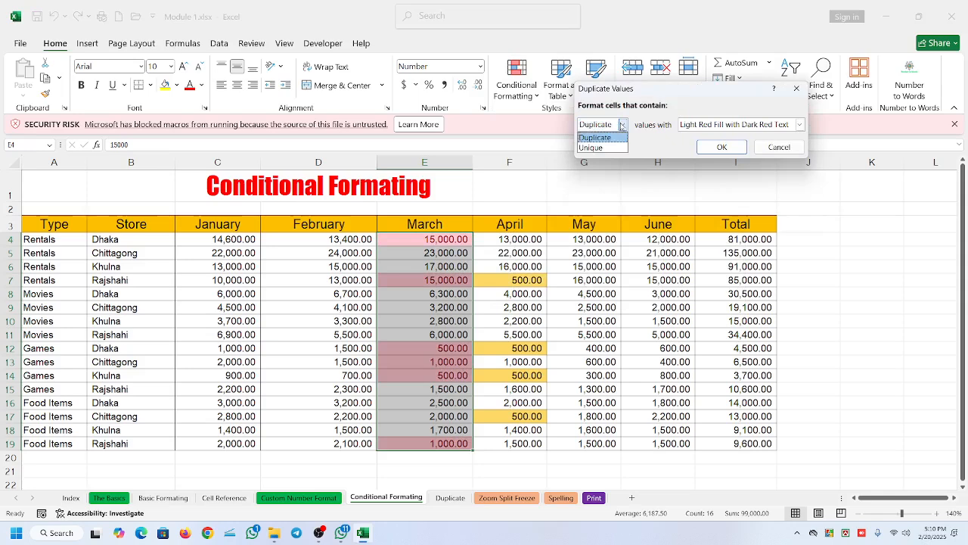
left_click(668, 147)
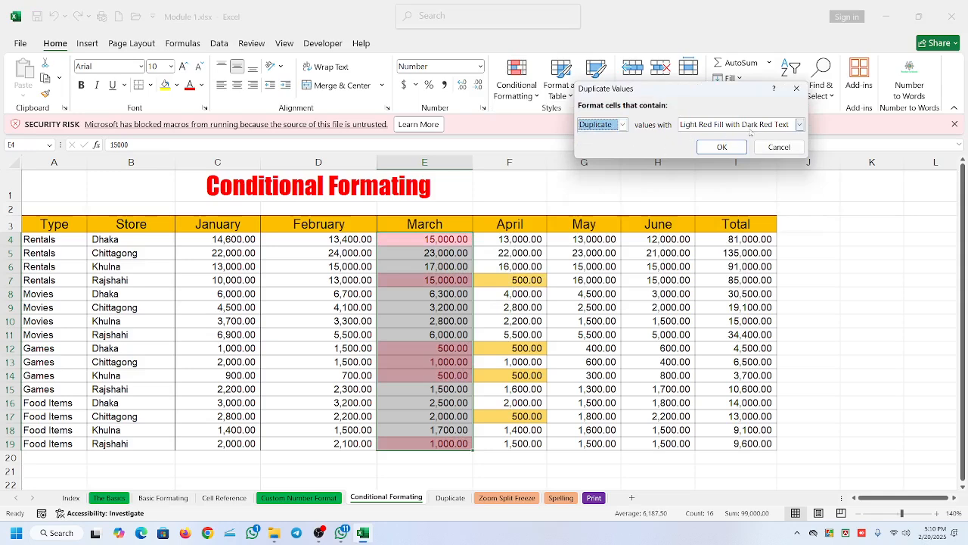
left_click(800, 125)
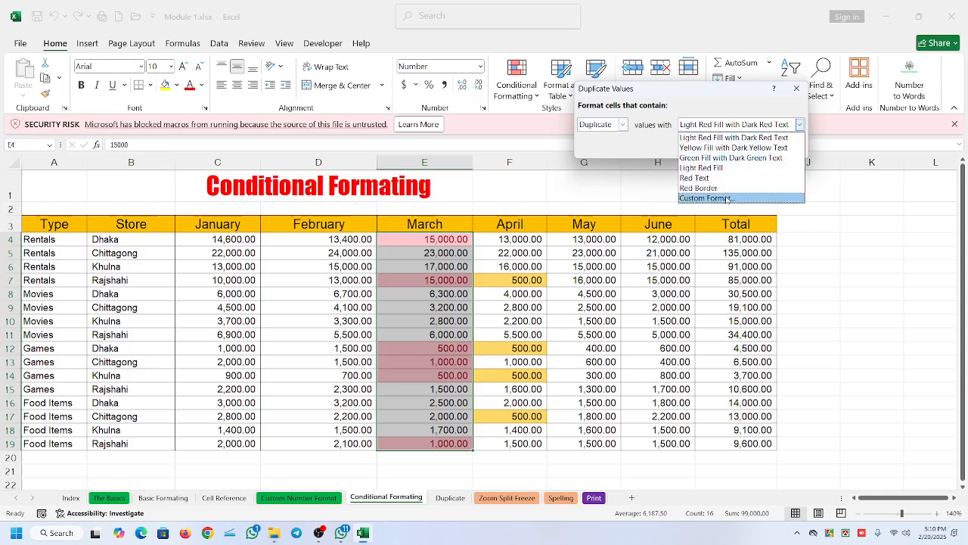
left_click(625, 127)
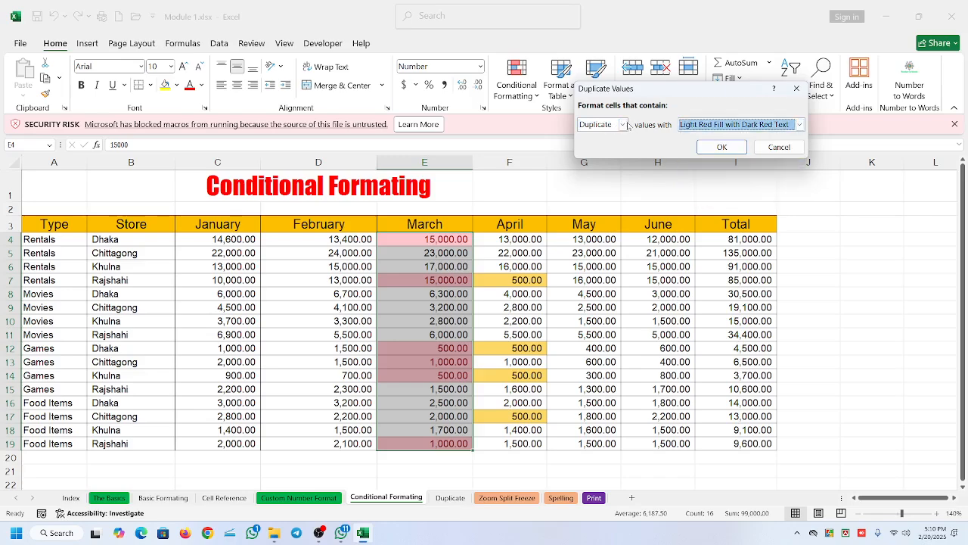
left_click(625, 124)
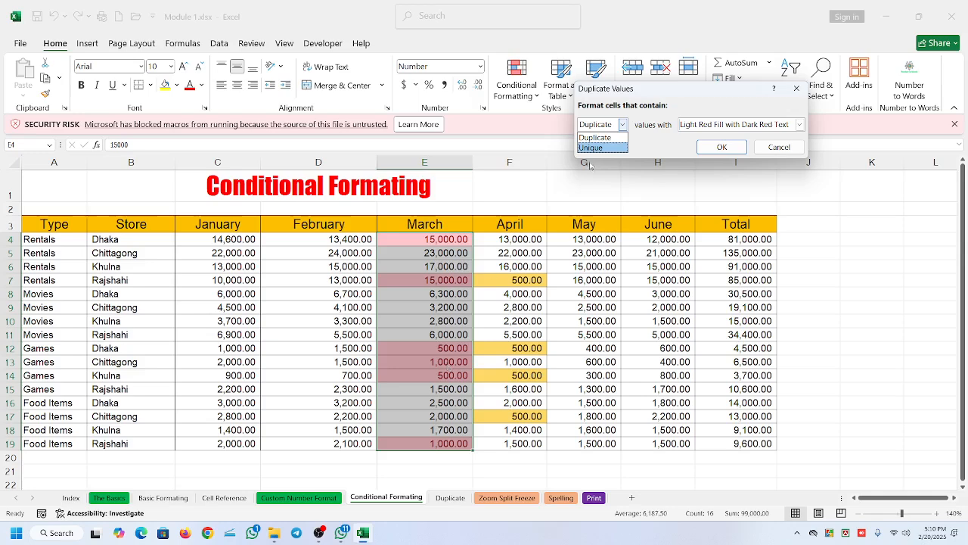
left_click(601, 146)
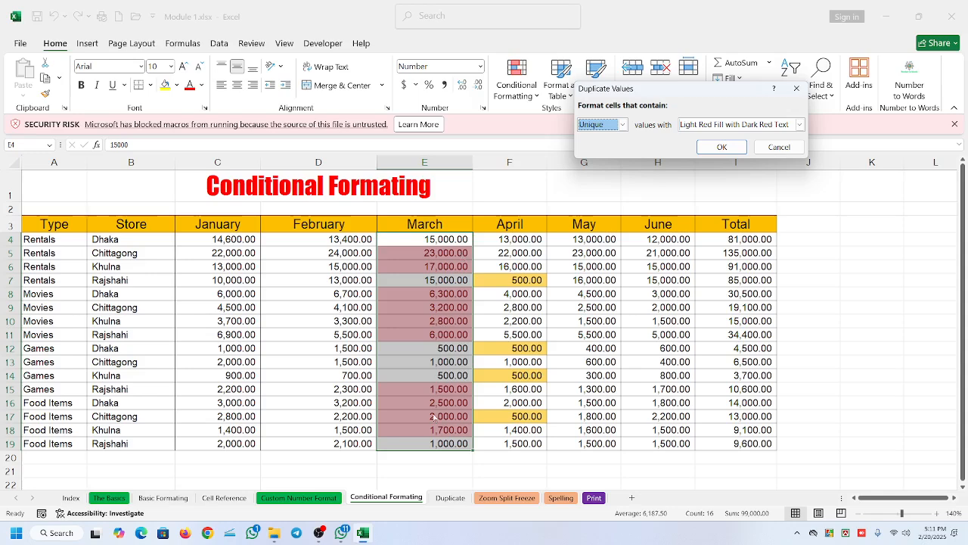
left_click(783, 146)
left_click(559, 323)
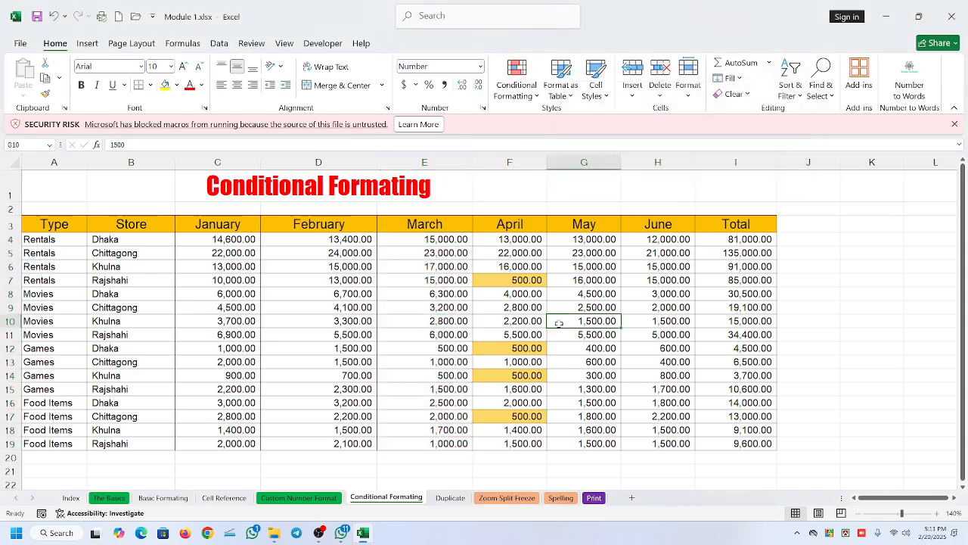
Preview a Top 10 Items rule limited to the top 2 values in E4:E19, and cancel it.
left_click_drag(453, 243, 438, 442)
left_click(517, 80)
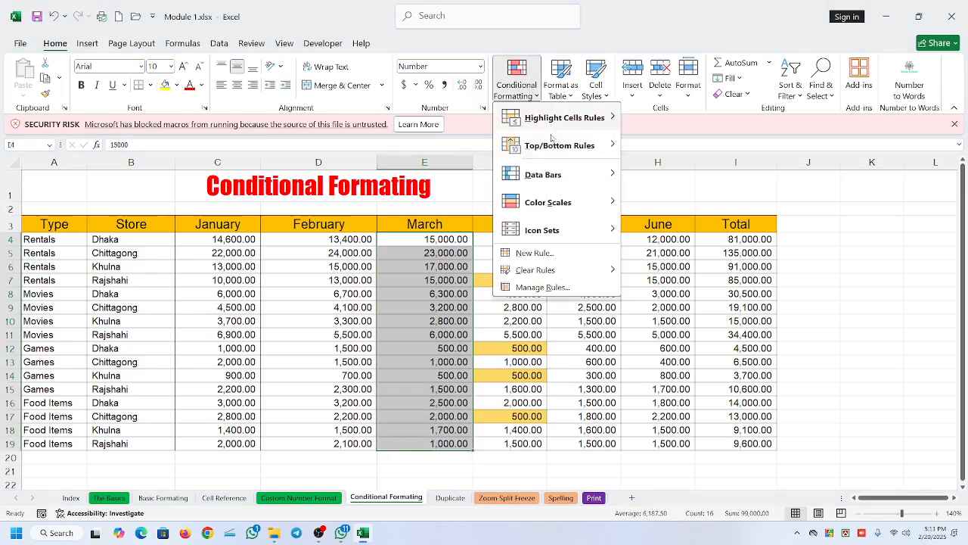
mouse_move(539, 145)
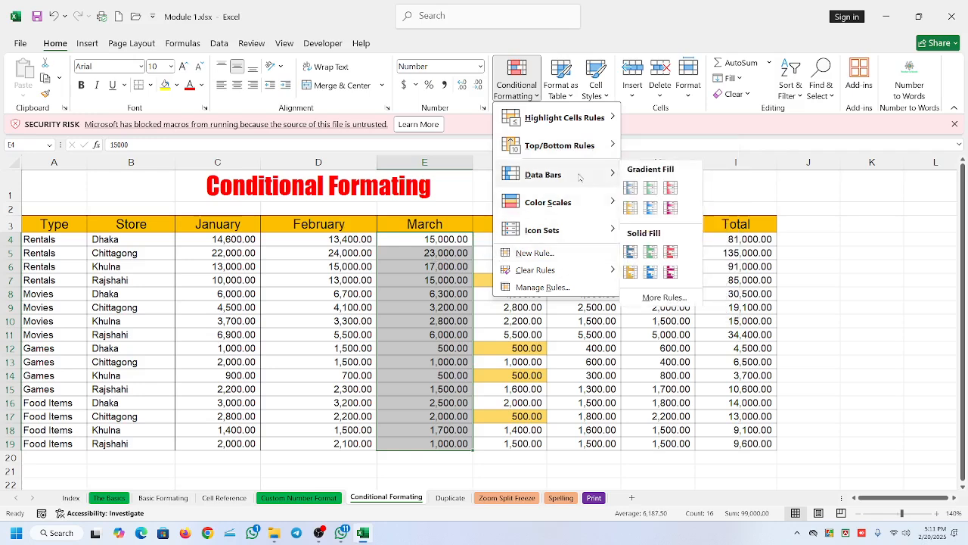
mouse_move(586, 149)
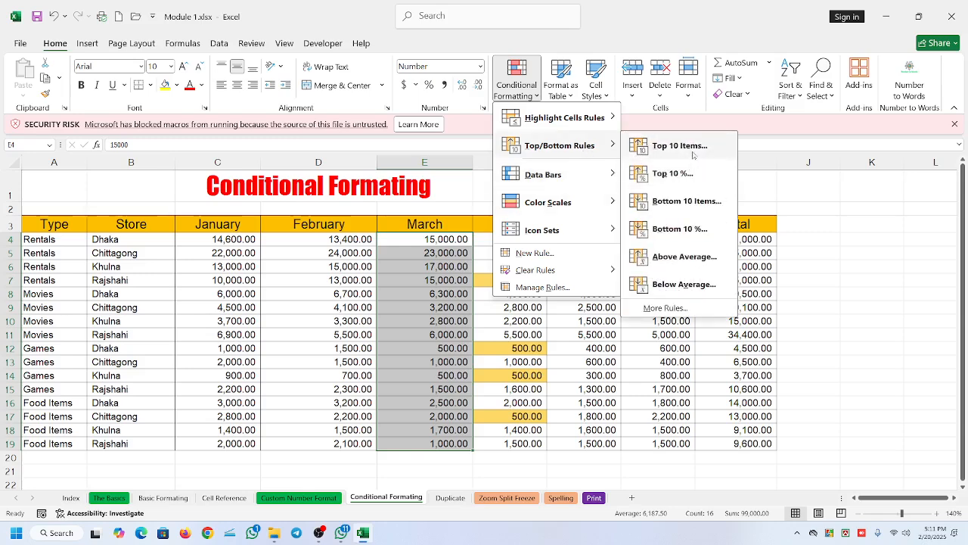
left_click(688, 146)
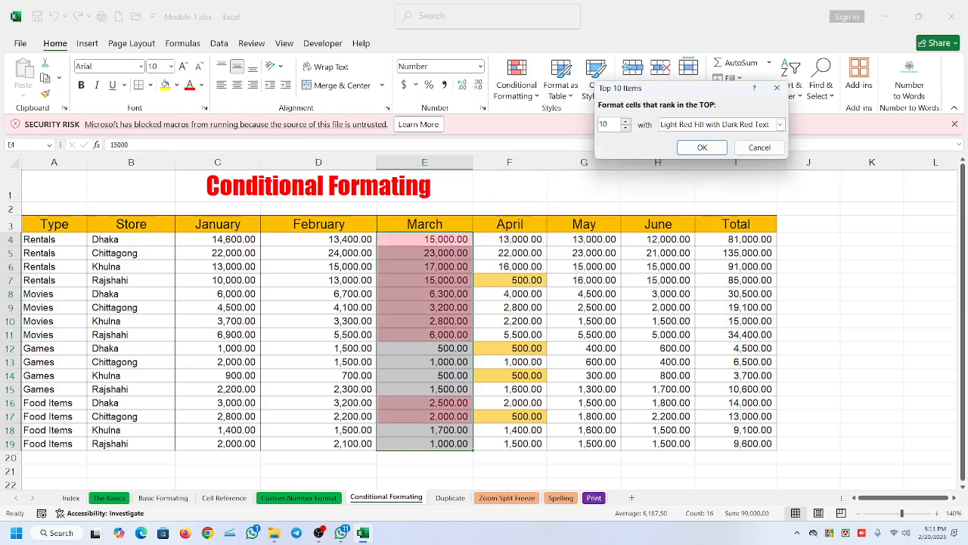
left_click_drag(609, 125, 578, 127)
type("2")
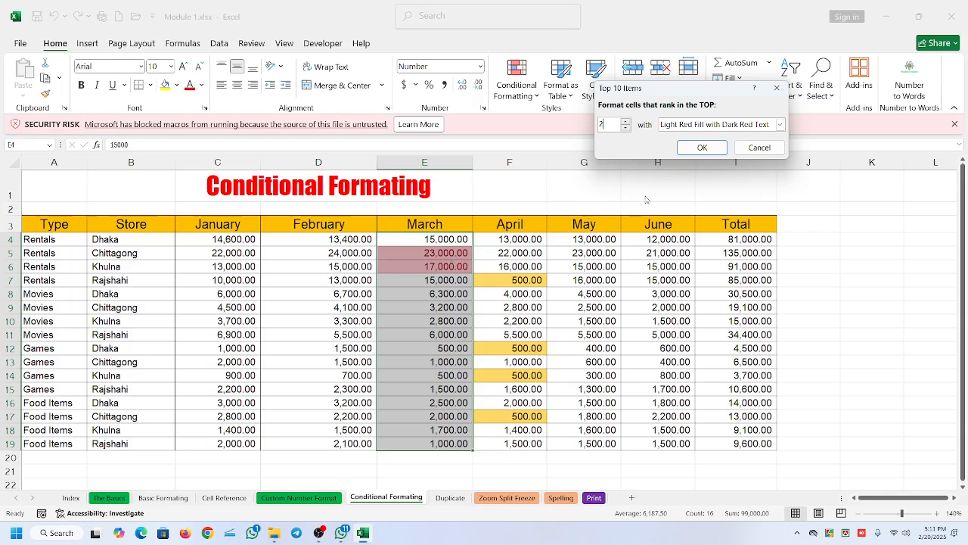
left_click(759, 148)
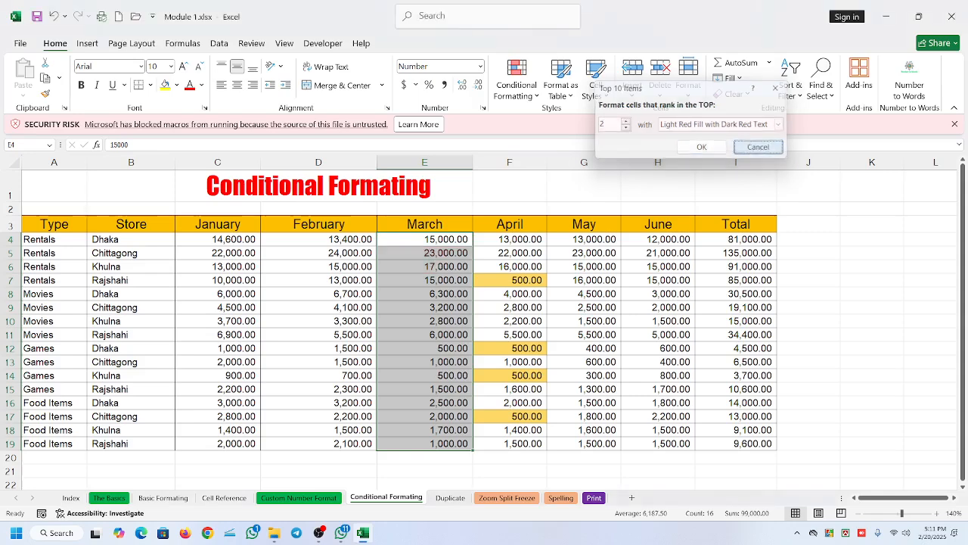
Start a Top 10% rule on the selected March values.
left_click(517, 82)
mouse_move(593, 154)
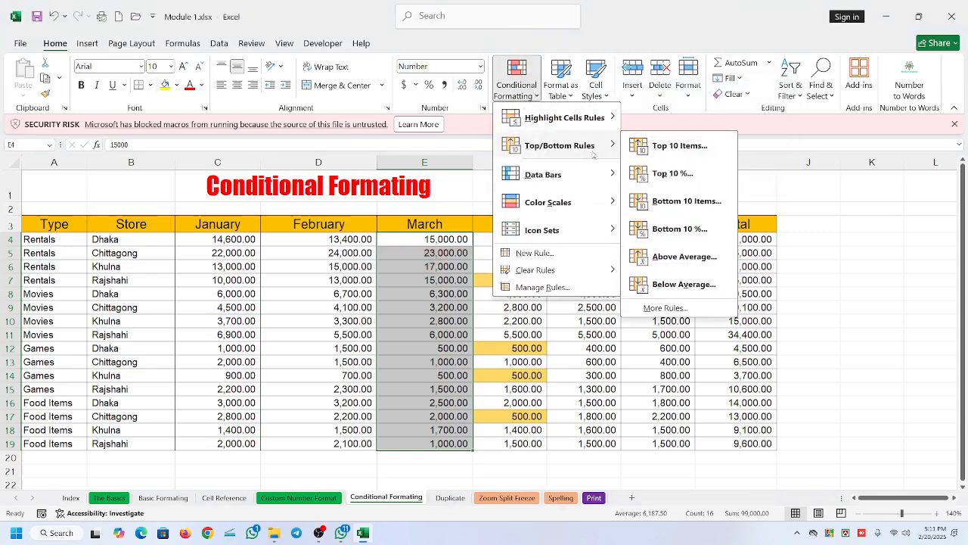
left_click(686, 183)
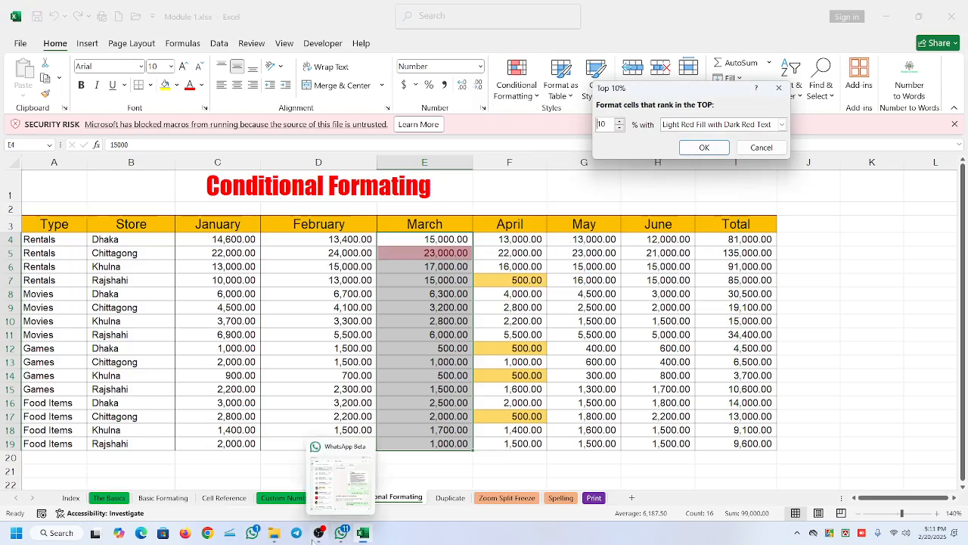
left_click(318, 532)
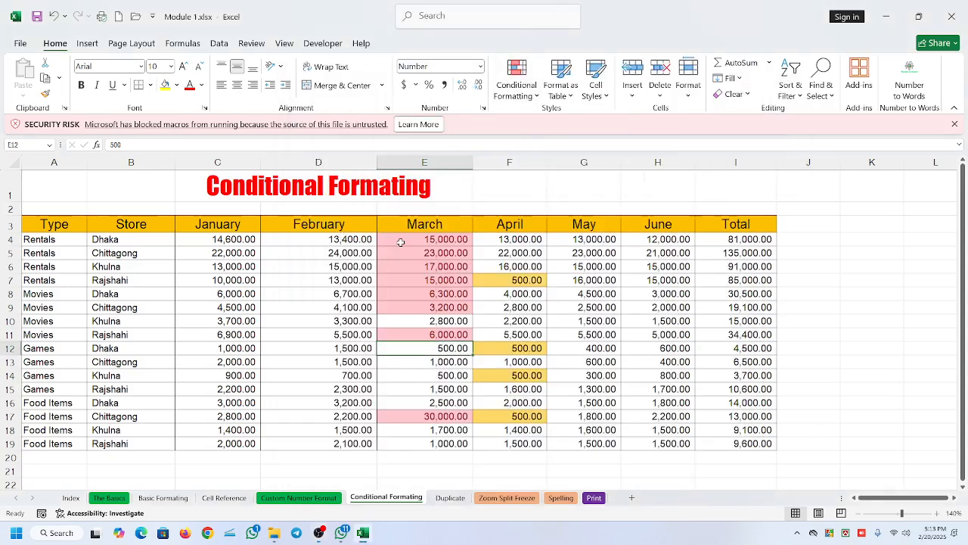
Clear the conditional formatting rules from the March values in E4:E19 only.
left_click_drag(401, 242, 416, 438)
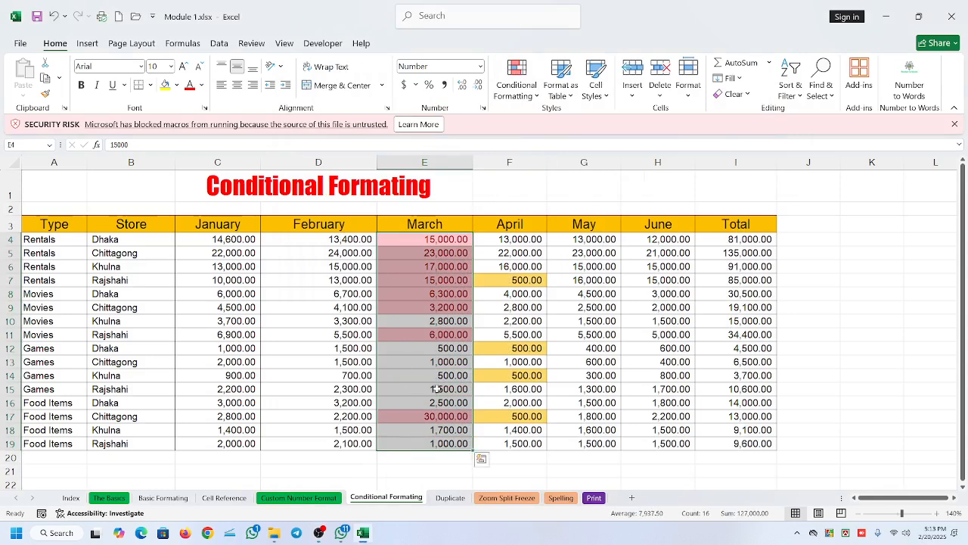
left_click(528, 96)
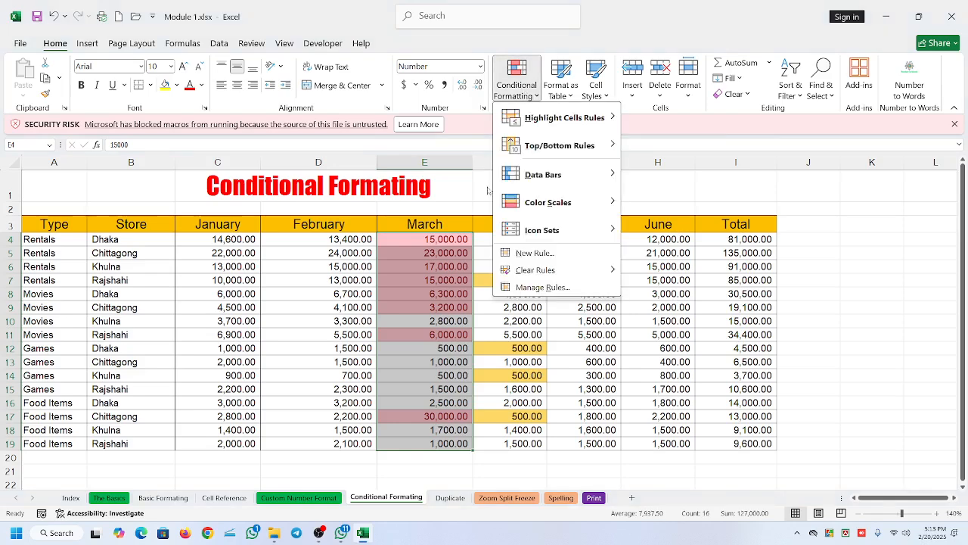
left_click(428, 278)
left_click_drag(428, 244, 413, 443)
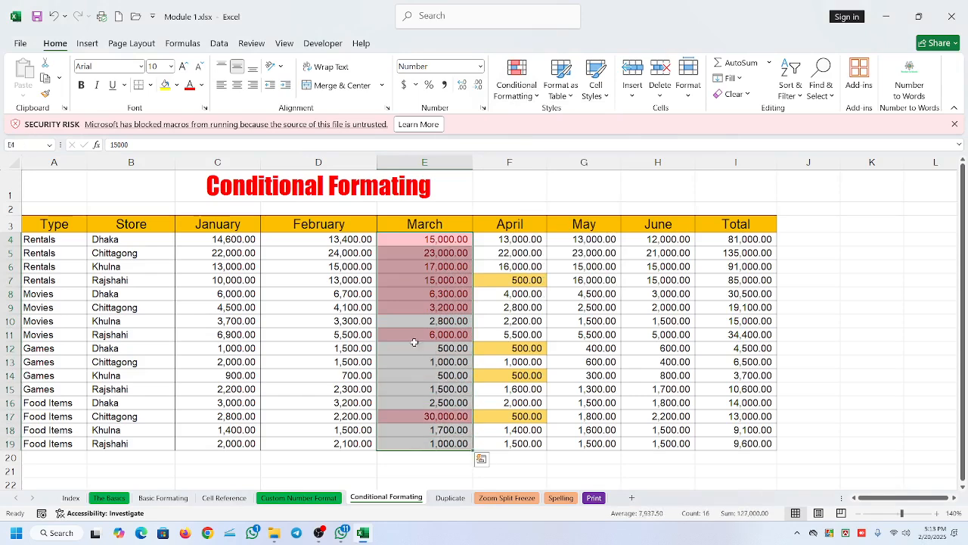
left_click(524, 97)
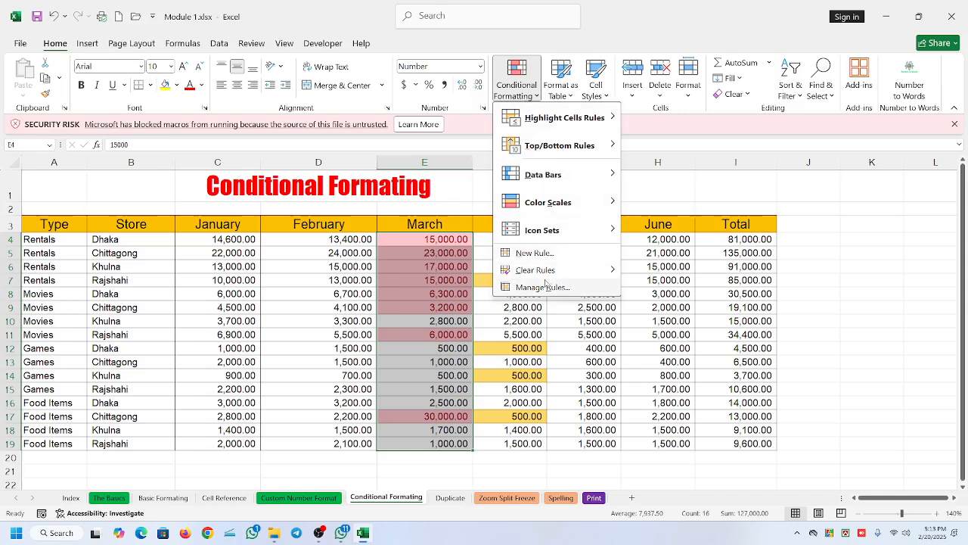
mouse_move(544, 278)
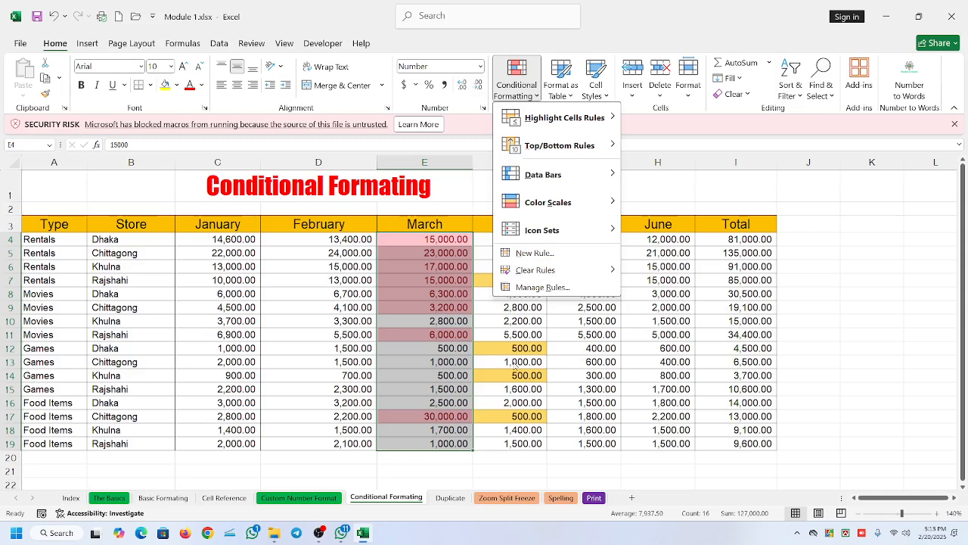
mouse_move(582, 270)
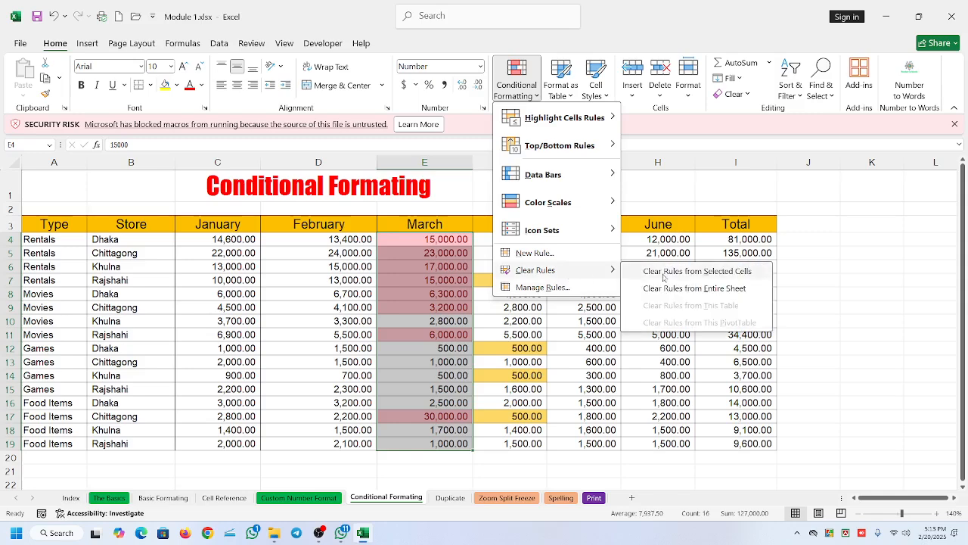
left_click(709, 277)
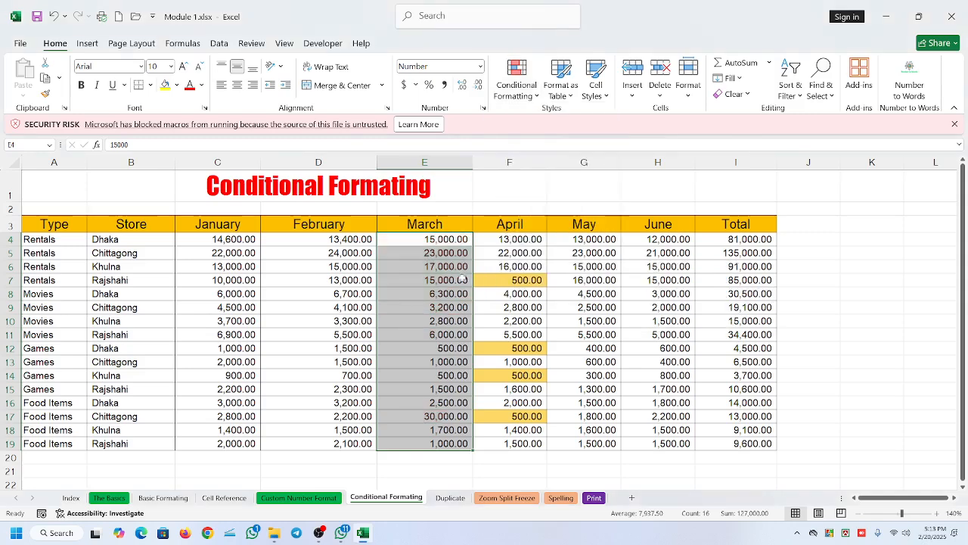
Highlight the top 10% of the March values with Light Red Fill with Dark Red Text, and select the highlighted cell E17.
left_click(516, 82)
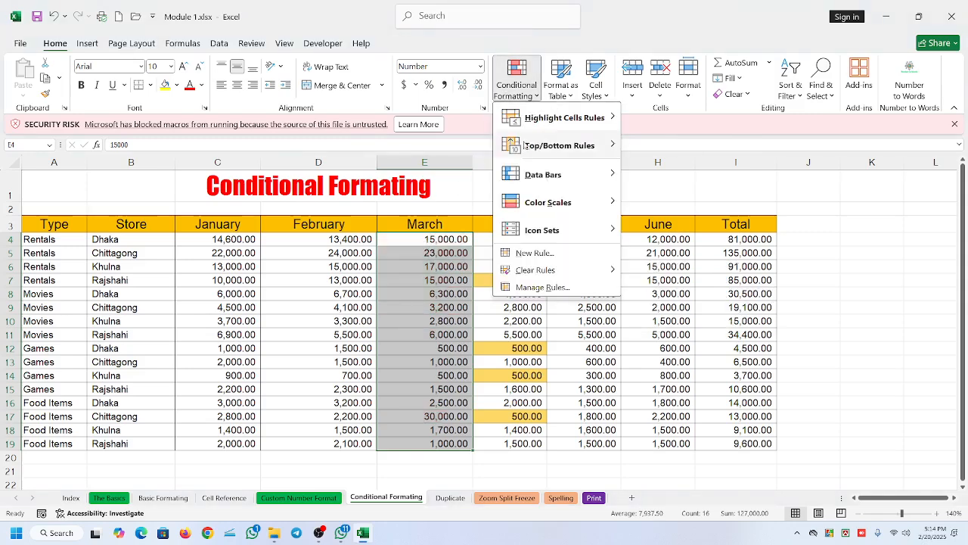
mouse_move(593, 152)
left_click(673, 173)
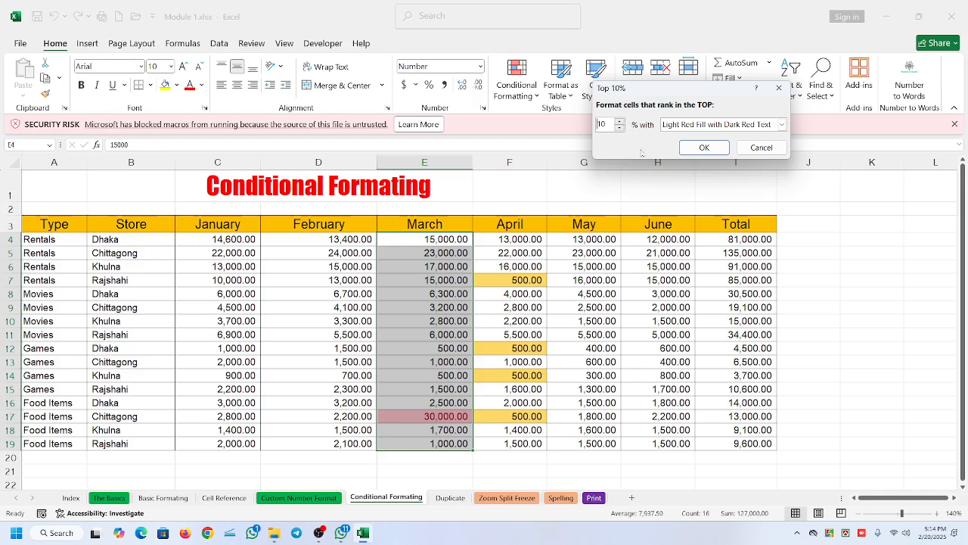
left_click(699, 148)
left_click(458, 358)
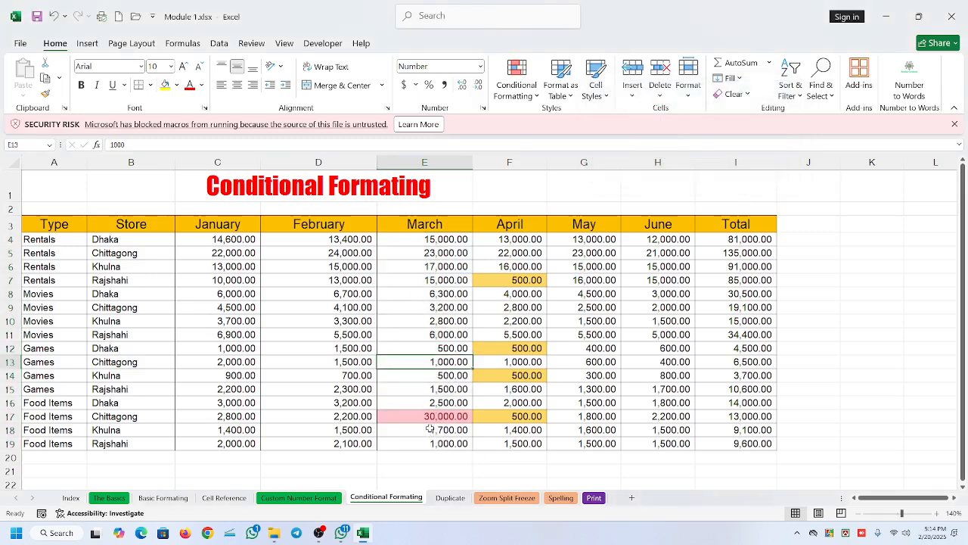
left_click(431, 425)
left_click(429, 416)
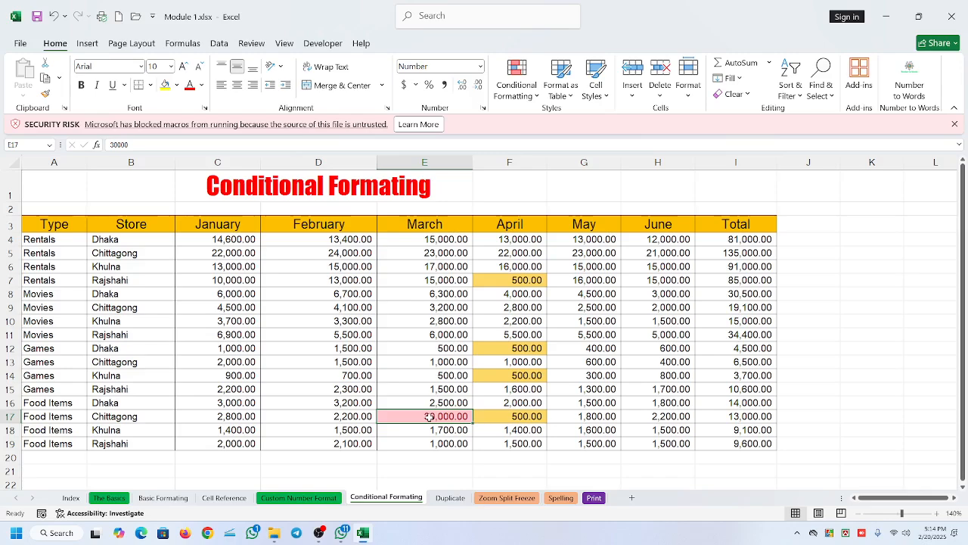
left_click(319, 533)
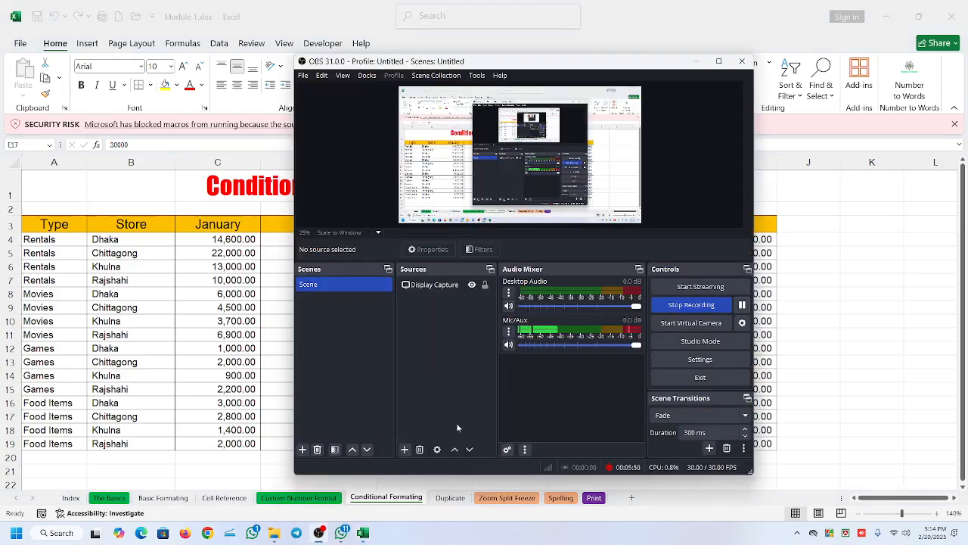
left_click(742, 306)
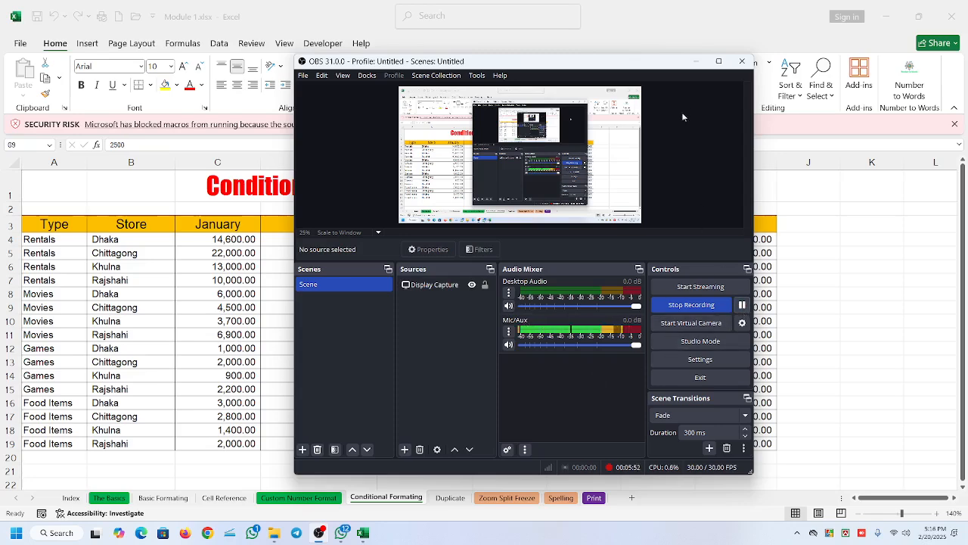
left_click(696, 61)
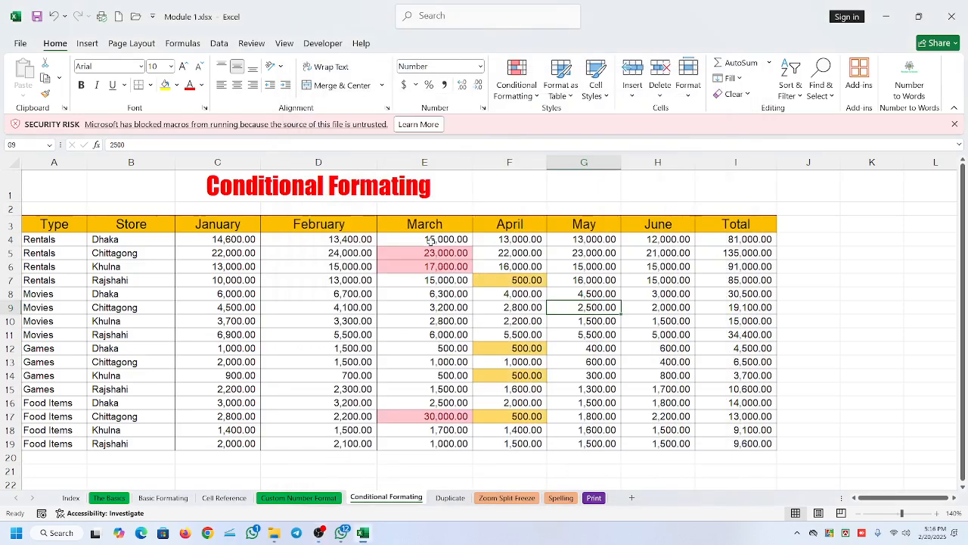
Select the March values in E4:E19.
left_click_drag(431, 240, 433, 445)
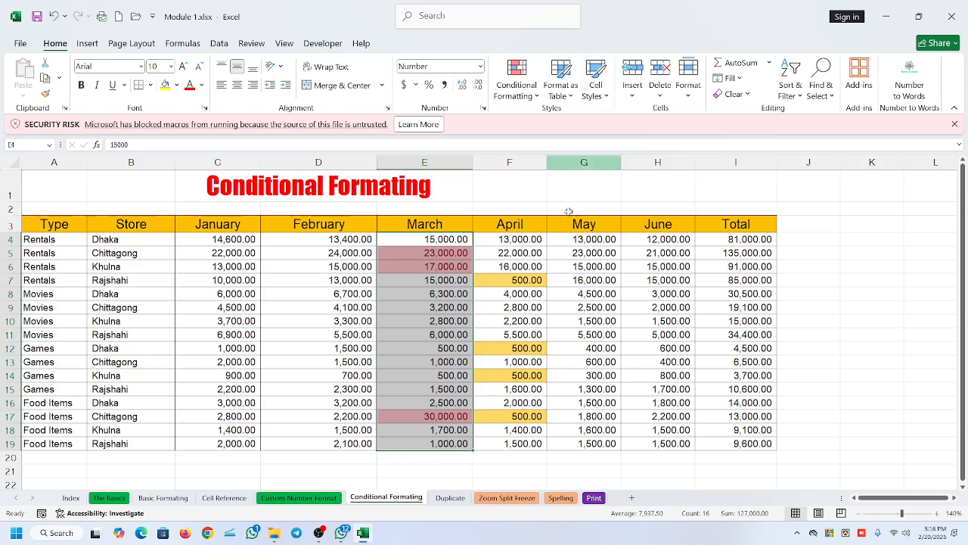
left_click_drag(459, 239, 447, 456)
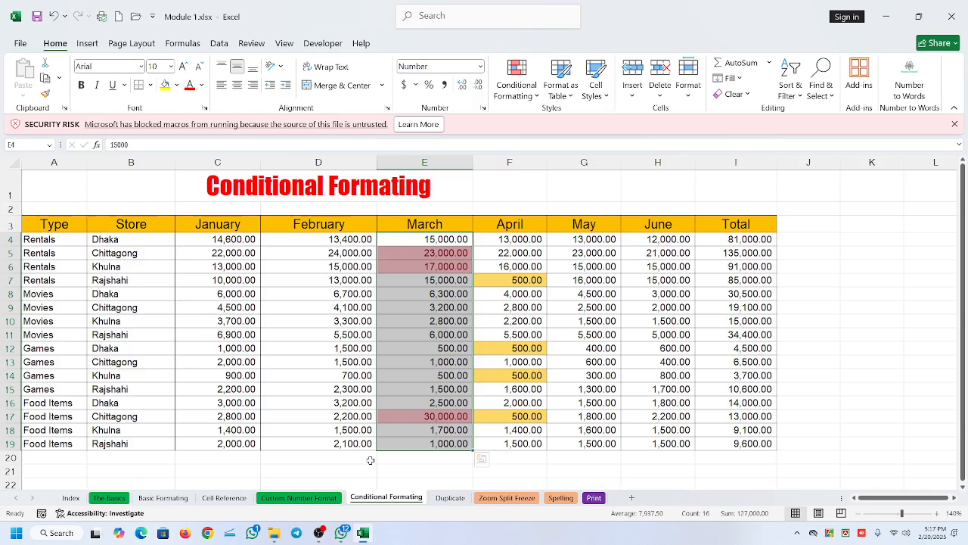
left_click(318, 532)
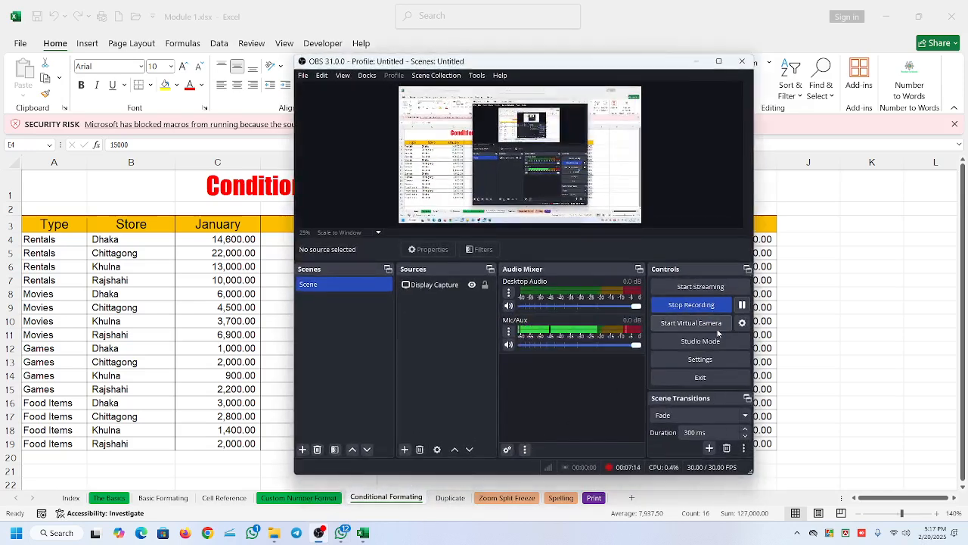
left_click(742, 304)
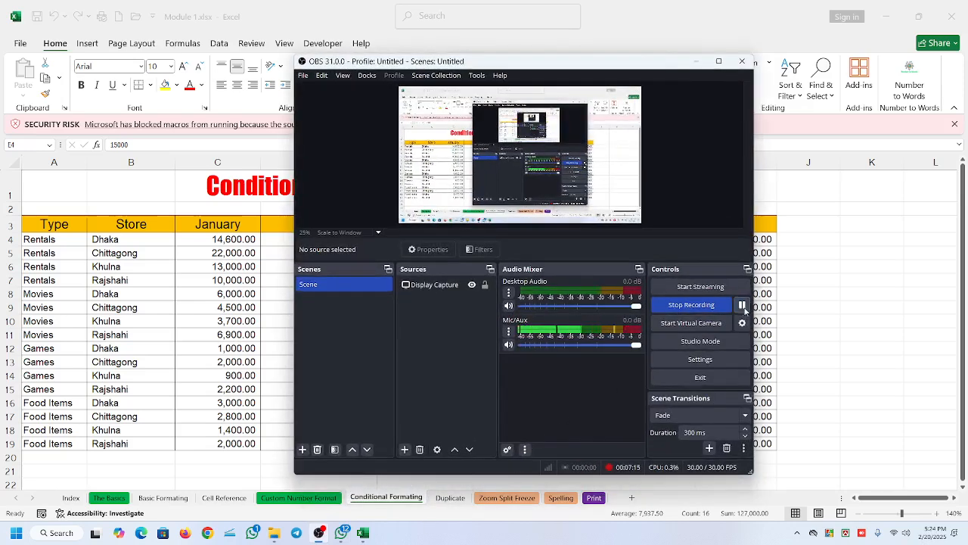
left_click(697, 61)
left_click(516, 81)
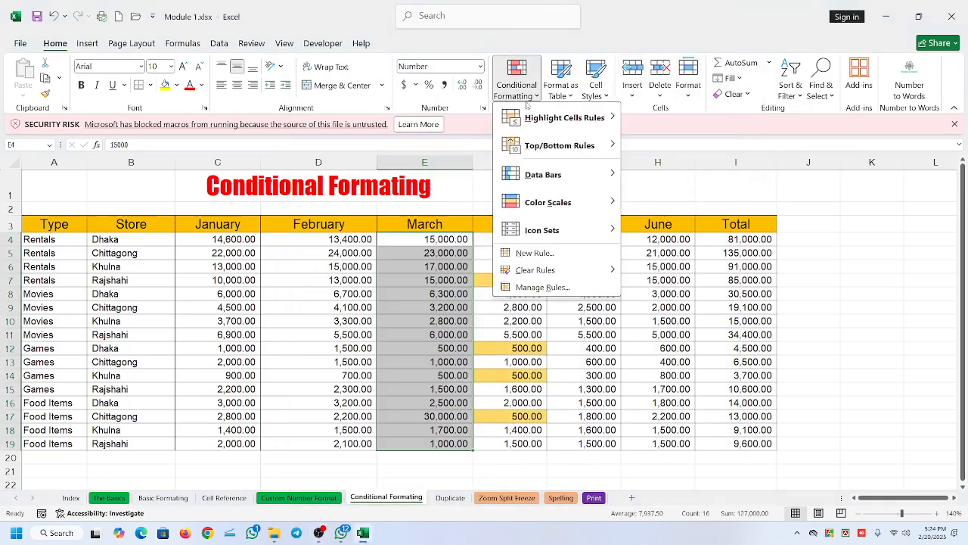
mouse_move(554, 179)
mouse_move(584, 148)
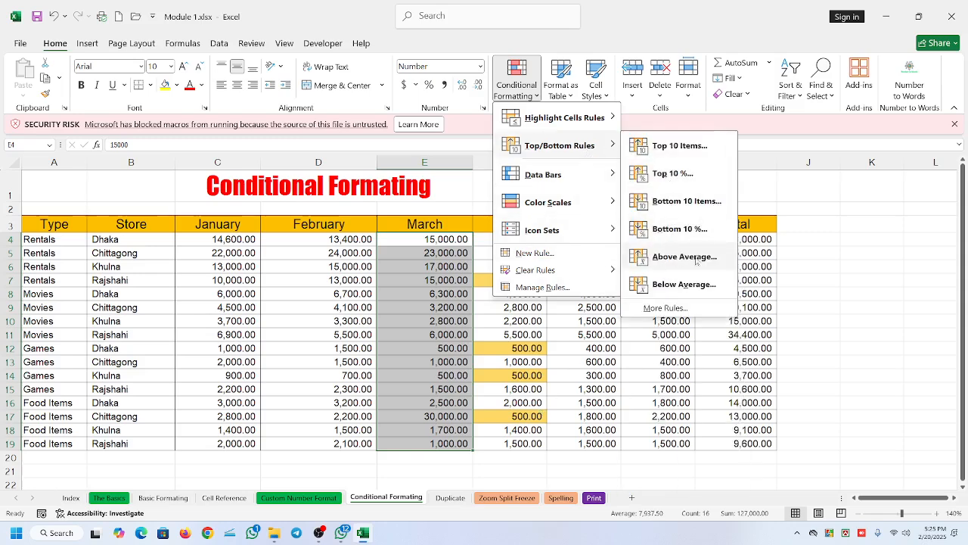
left_click(697, 260)
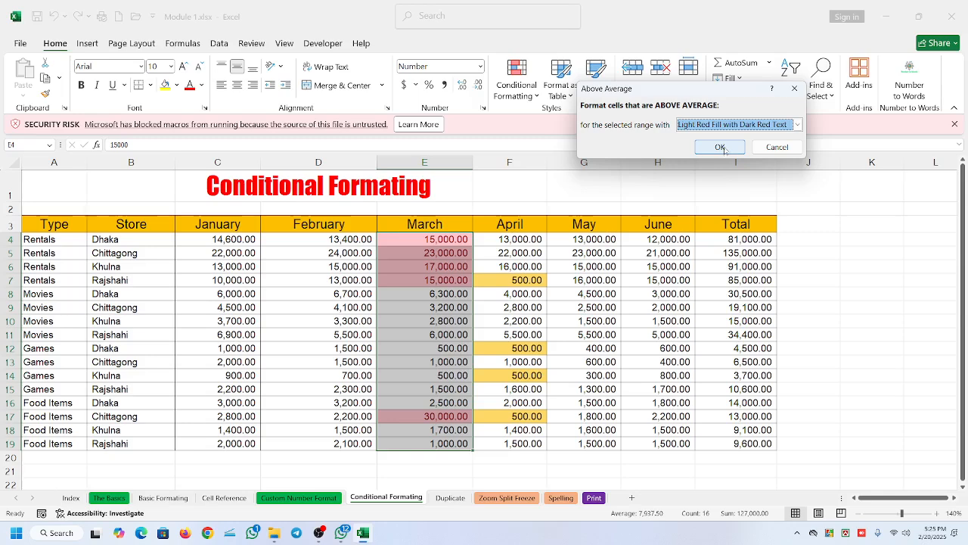
left_click(777, 146)
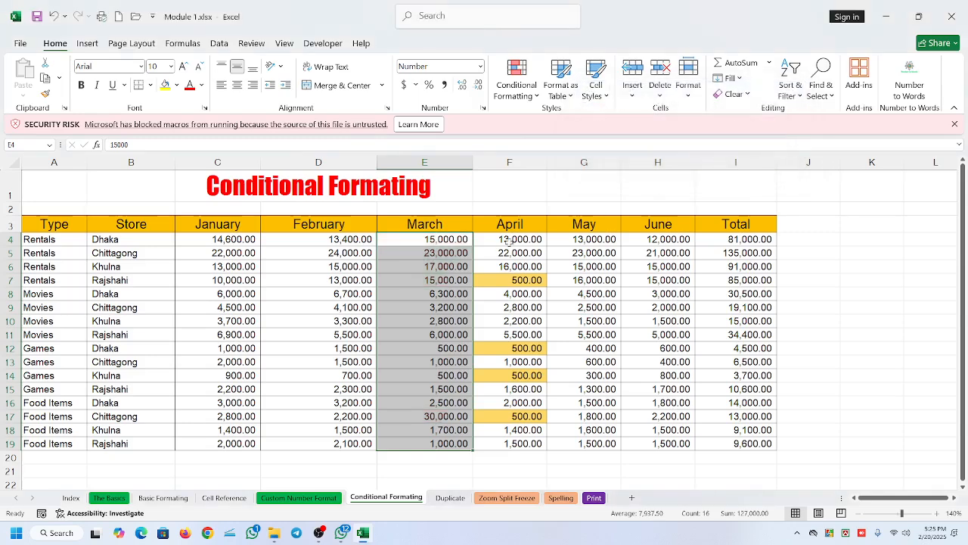
Highlight the above-average March values in E4:E19 with Light Red Fill with Dark Red Text.
left_click_drag(438, 242, 447, 443)
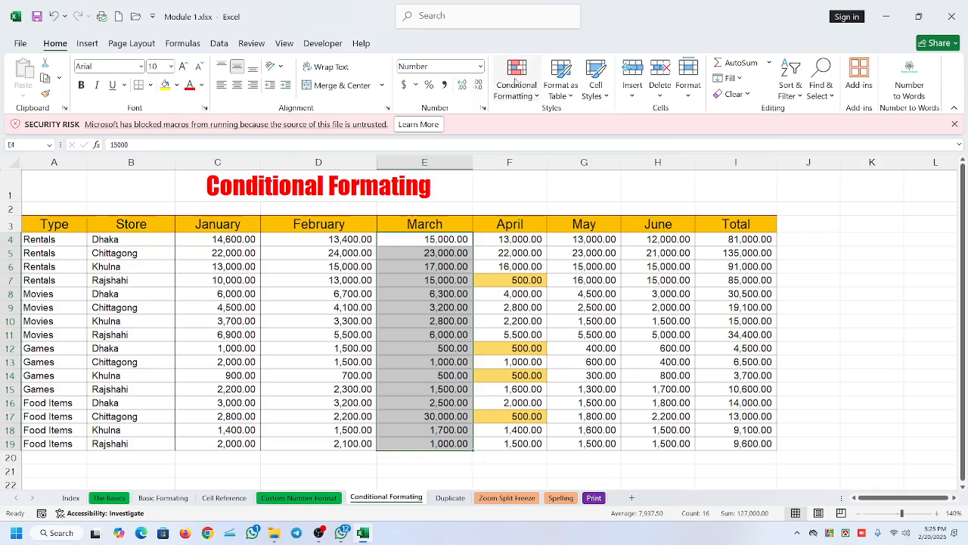
left_click(516, 81)
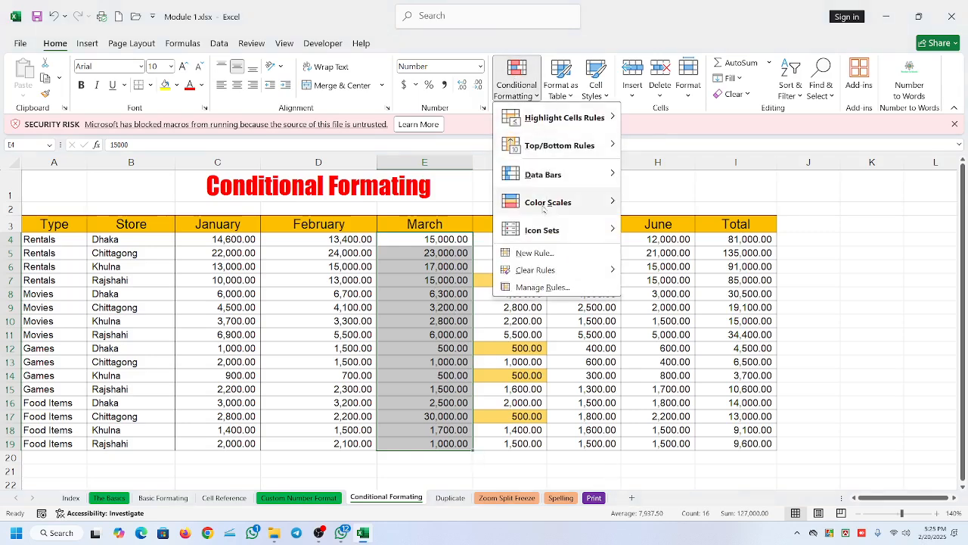
mouse_move(563, 151)
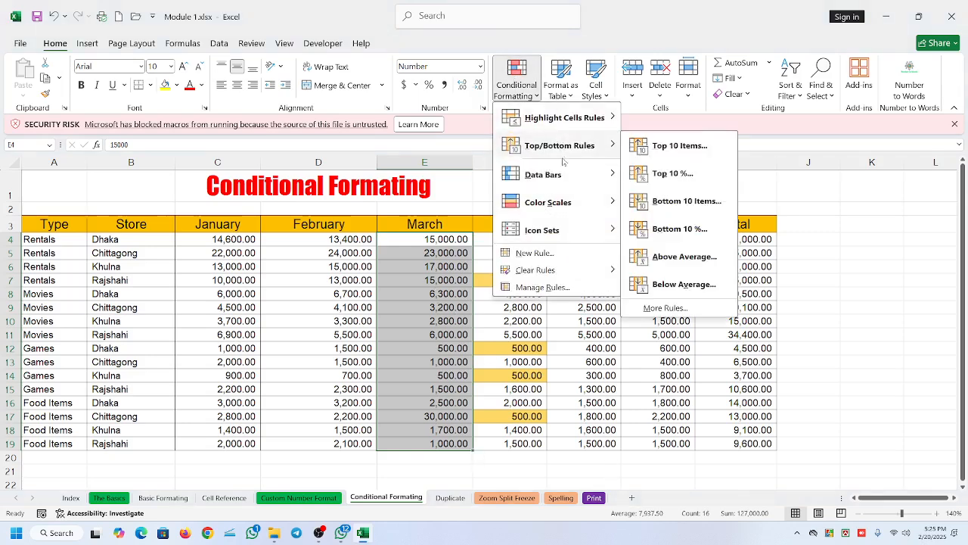
left_click(677, 259)
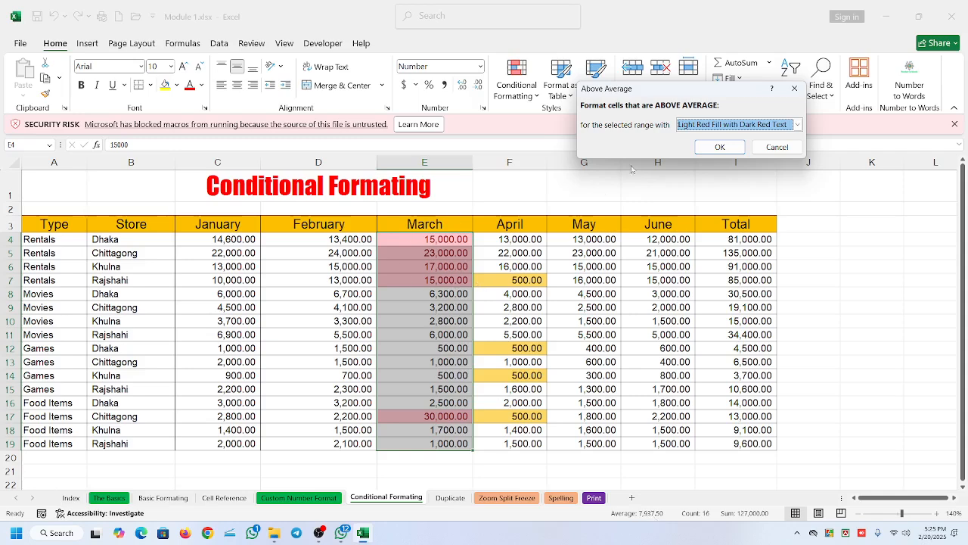
left_click(715, 148)
Examine the highlighted March values in E4:E7 and E17 against the unhighlighted values in the same column.
left_click(455, 267)
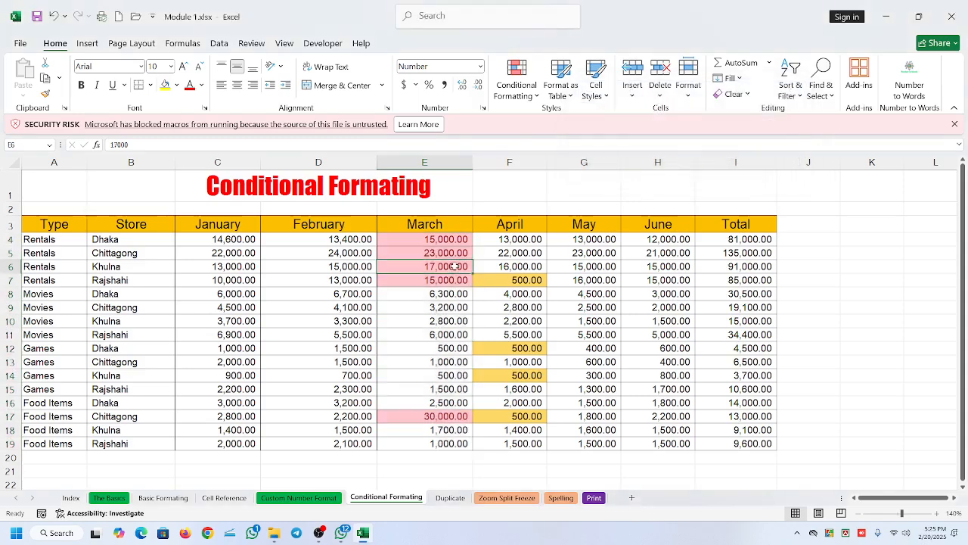
left_click(448, 251)
left_click(444, 292)
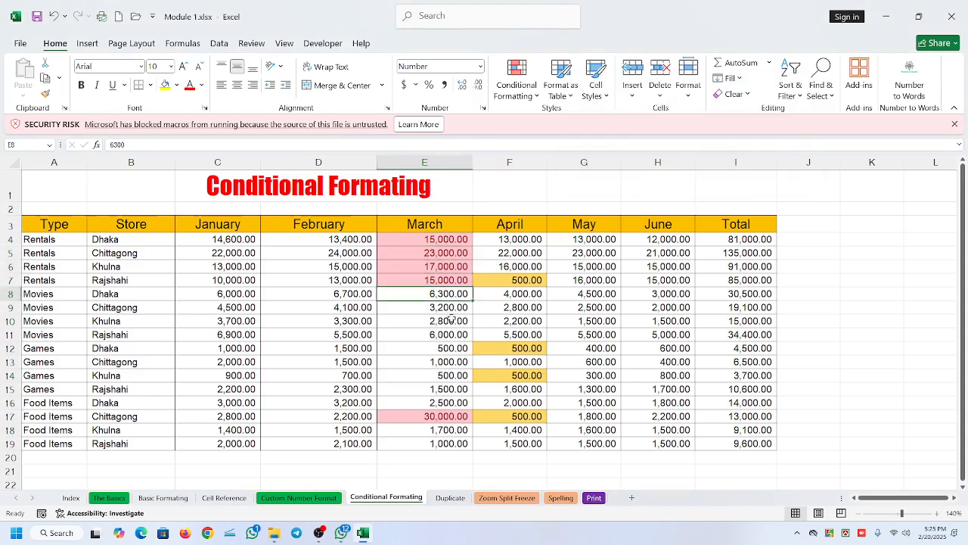
left_click(452, 319)
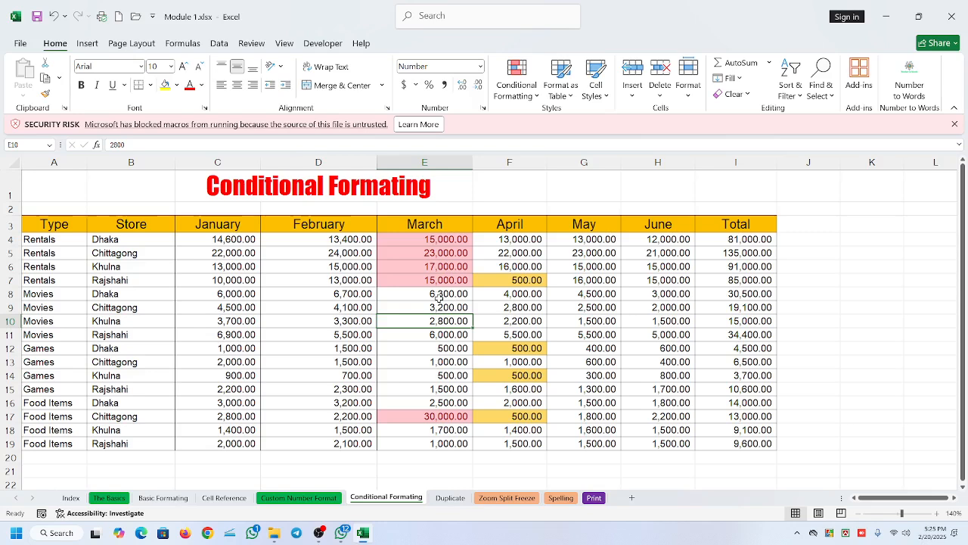
left_click_drag(438, 297, 429, 367)
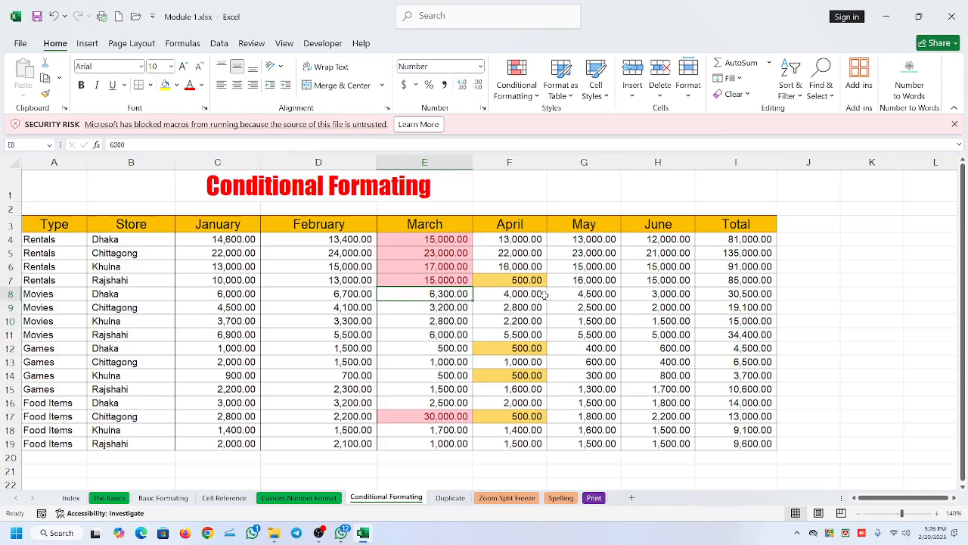
left_click(575, 282)
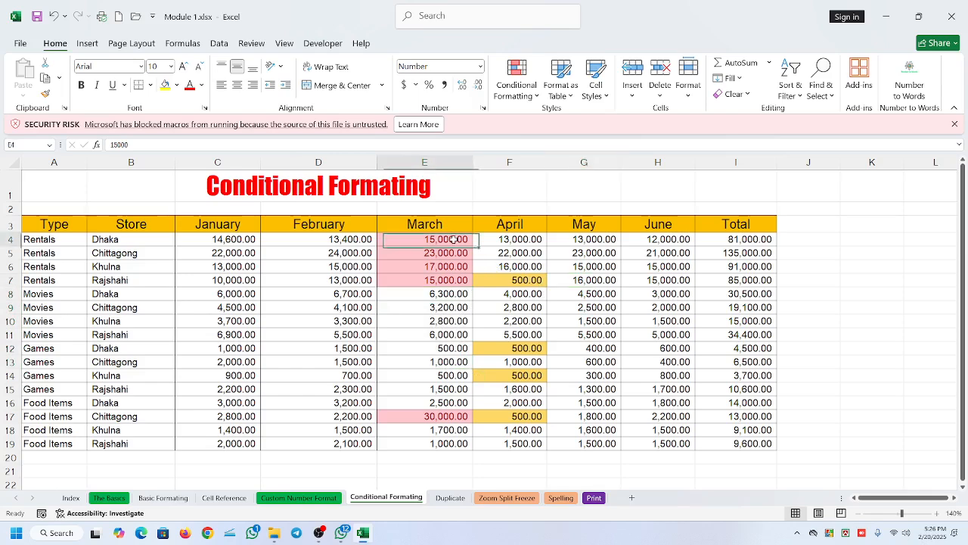
left_click_drag(454, 240, 449, 286)
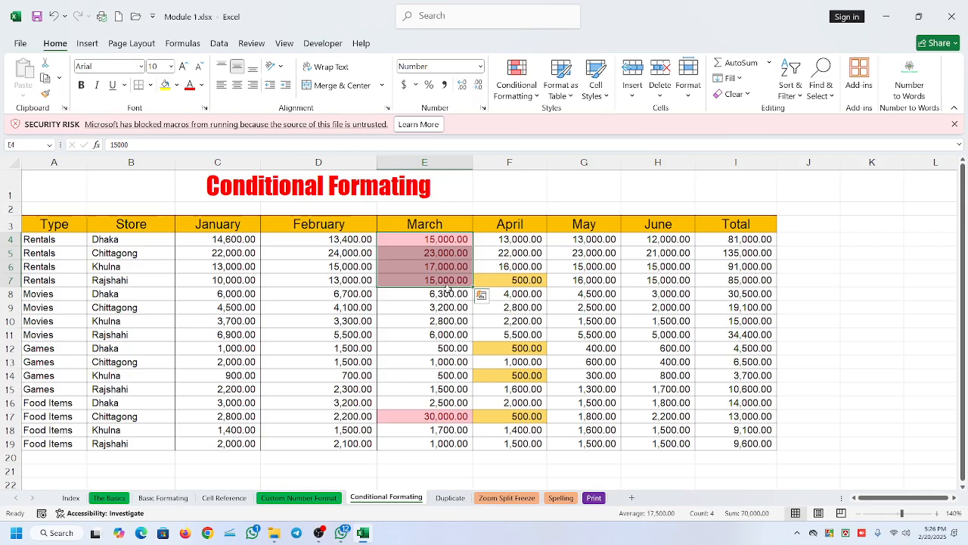
left_click(448, 417)
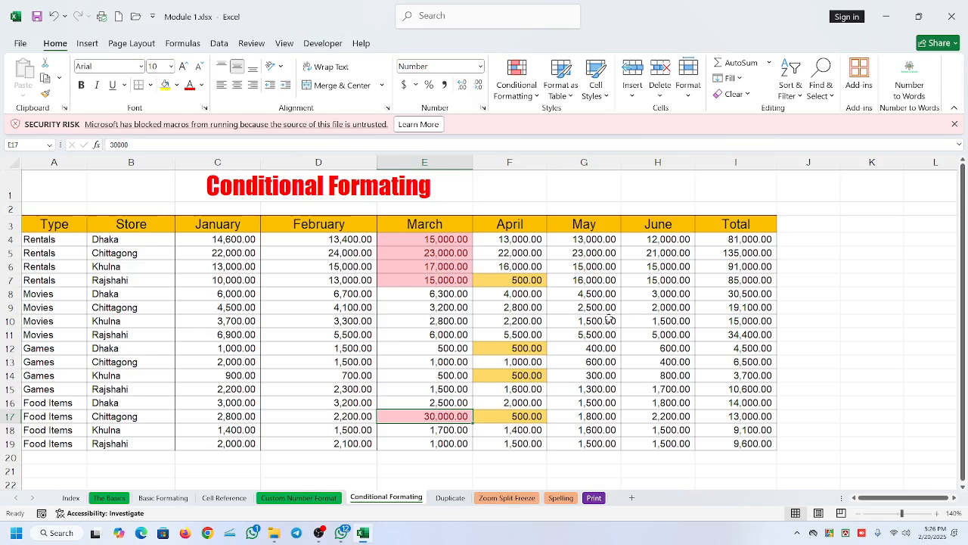
left_click(517, 79)
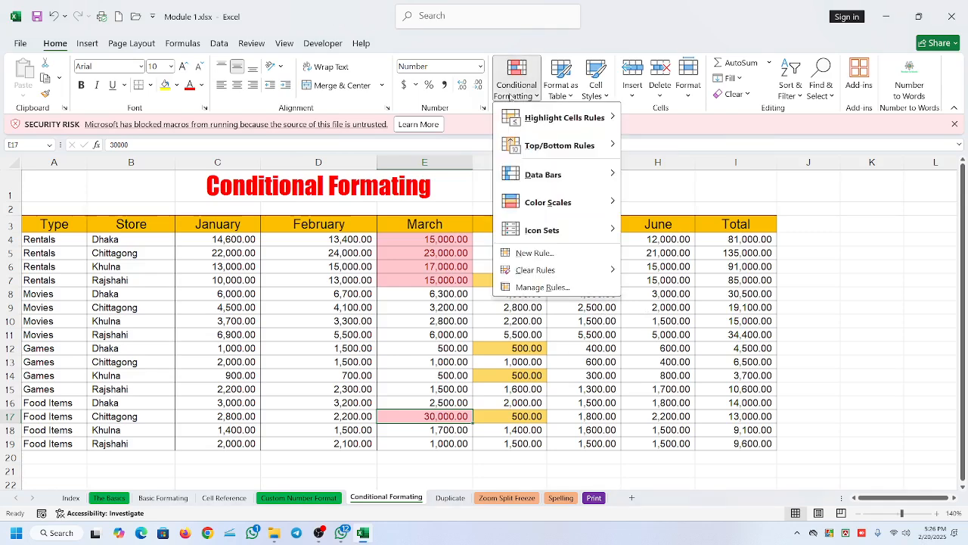
mouse_move(568, 145)
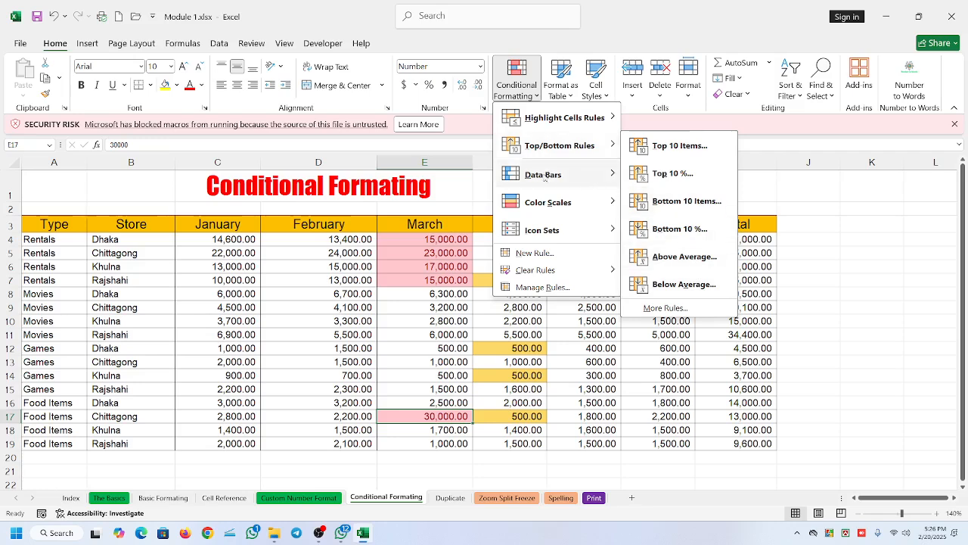
mouse_move(540, 176)
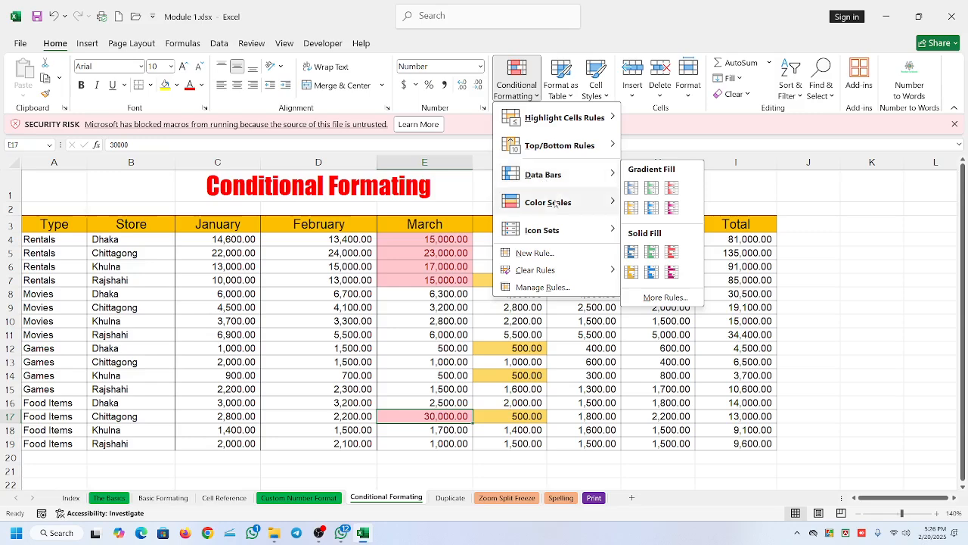
mouse_move(555, 235)
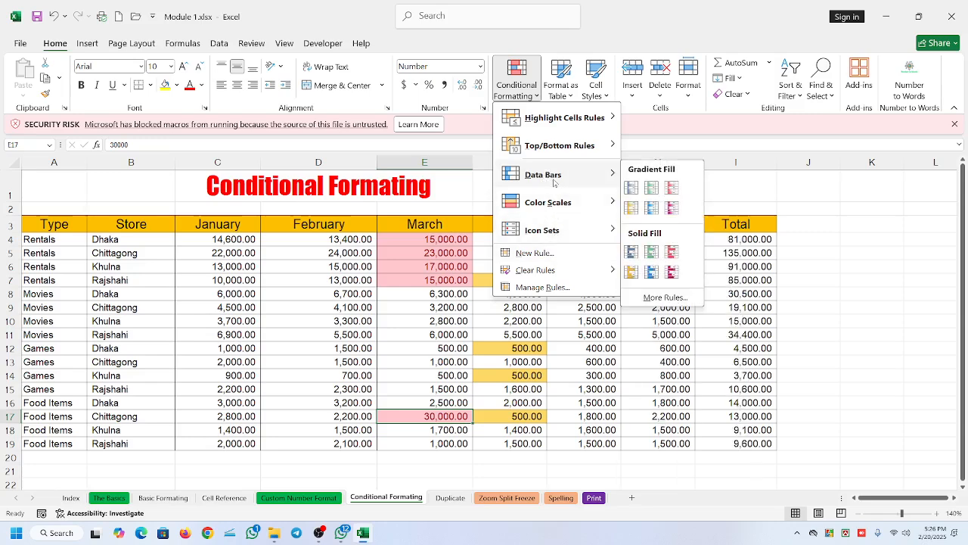
left_click(473, 271)
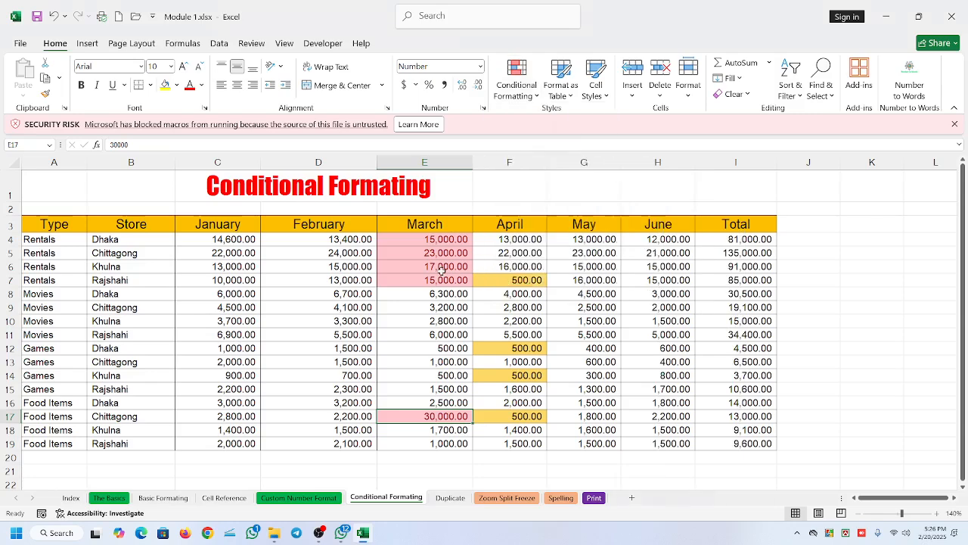
left_click_drag(337, 237, 344, 365)
left_click(404, 370)
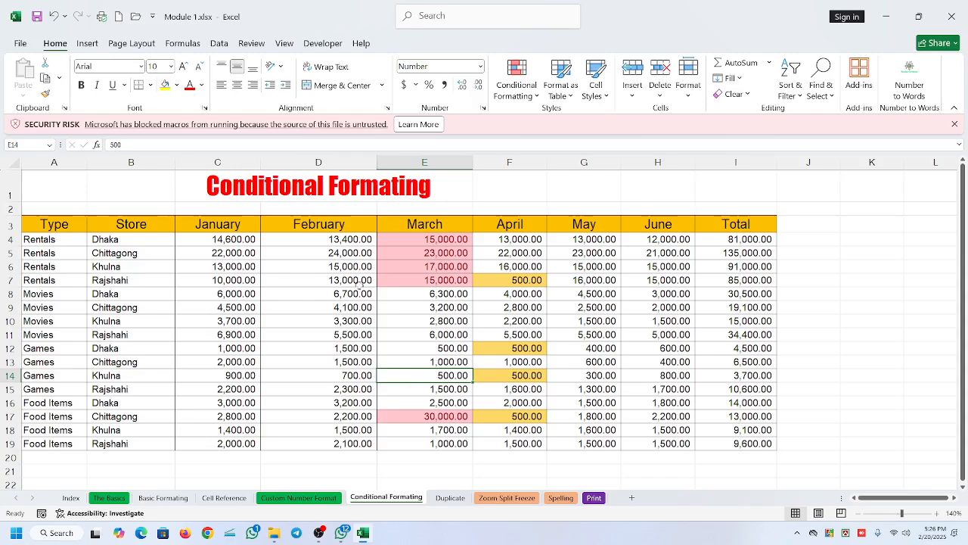
Apply green gradient-fill data bars to the February values in D4:D19, and select cell D5.
left_click_drag(343, 241, 324, 400)
left_click(516, 76)
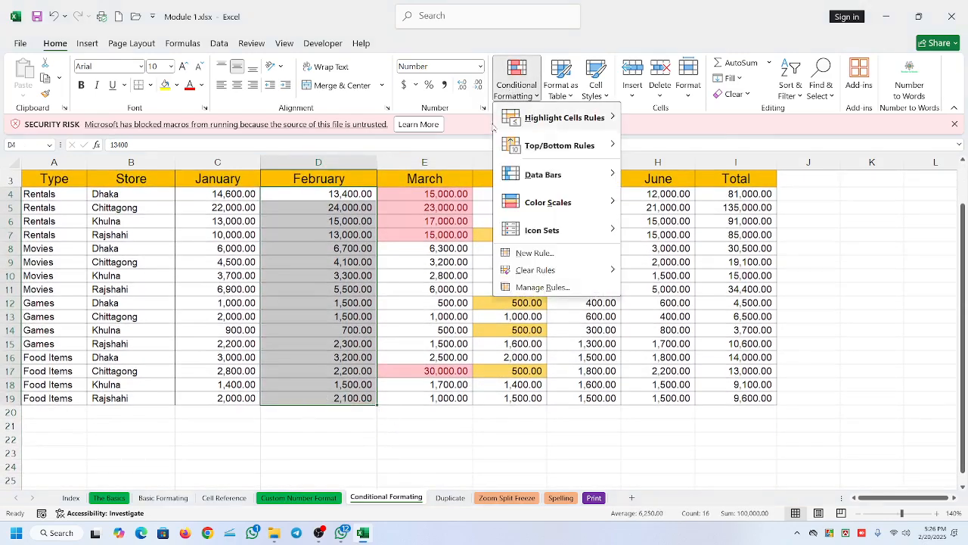
mouse_move(592, 184)
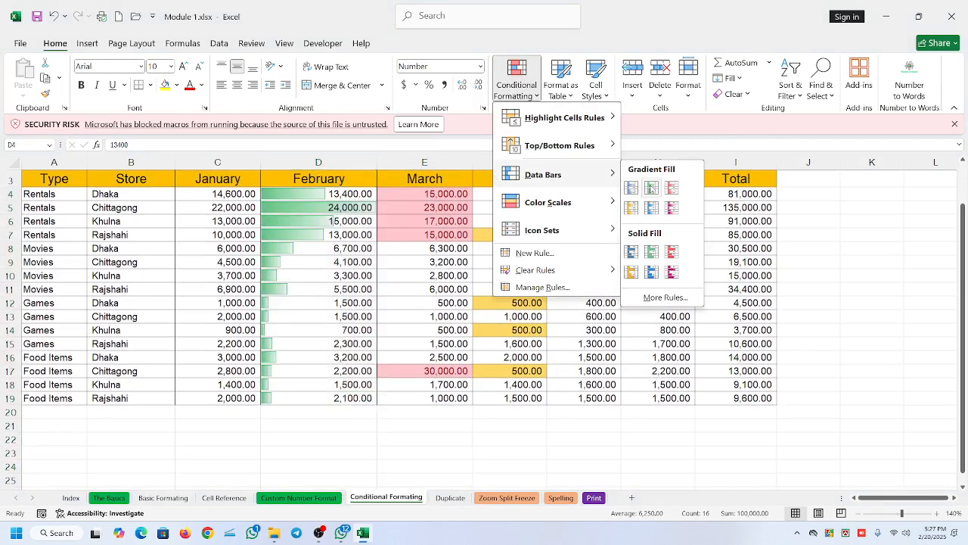
left_click(651, 187)
left_click(369, 248)
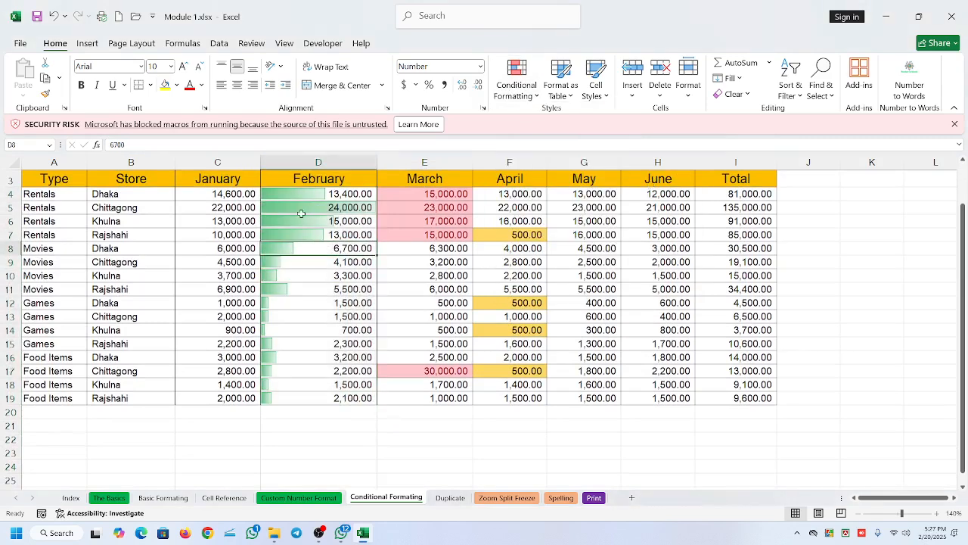
left_click_drag(296, 211, 373, 210)
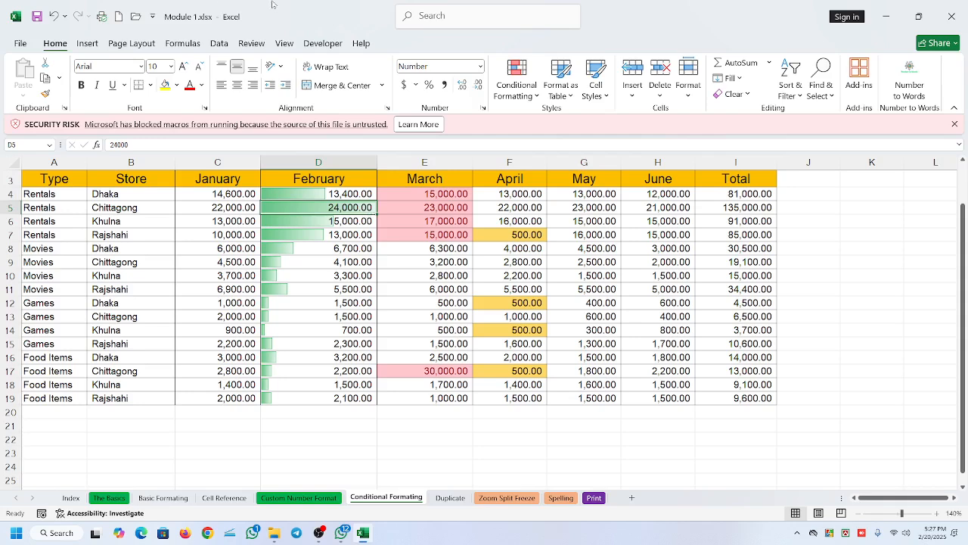
Try the Green - White - Red color scale on cell D5, and undo it together with the February data bars.
left_click(517, 78)
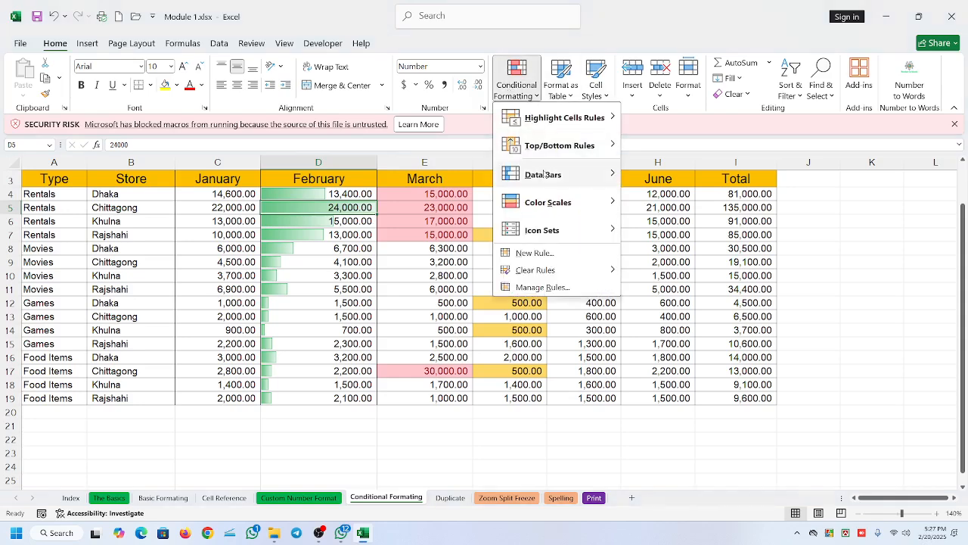
mouse_move(574, 174)
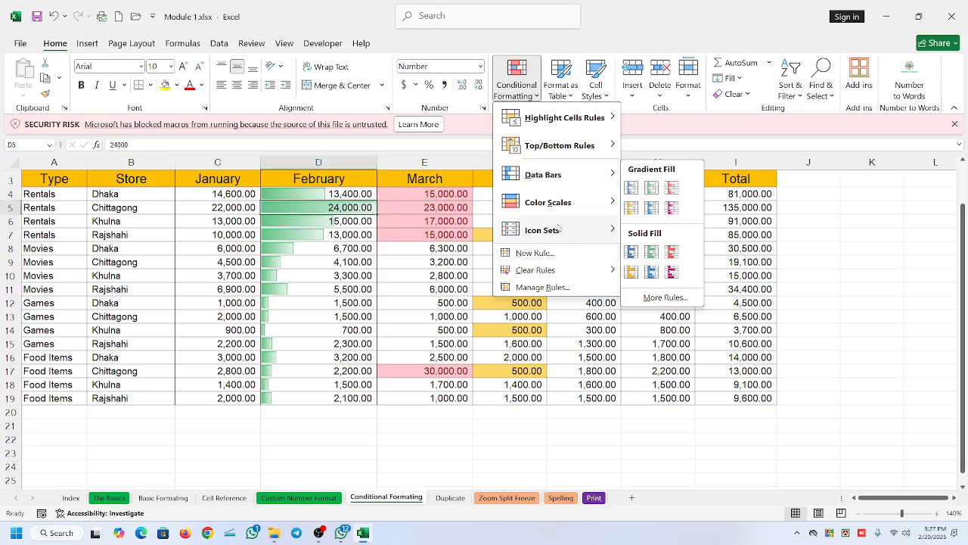
mouse_move(558, 203)
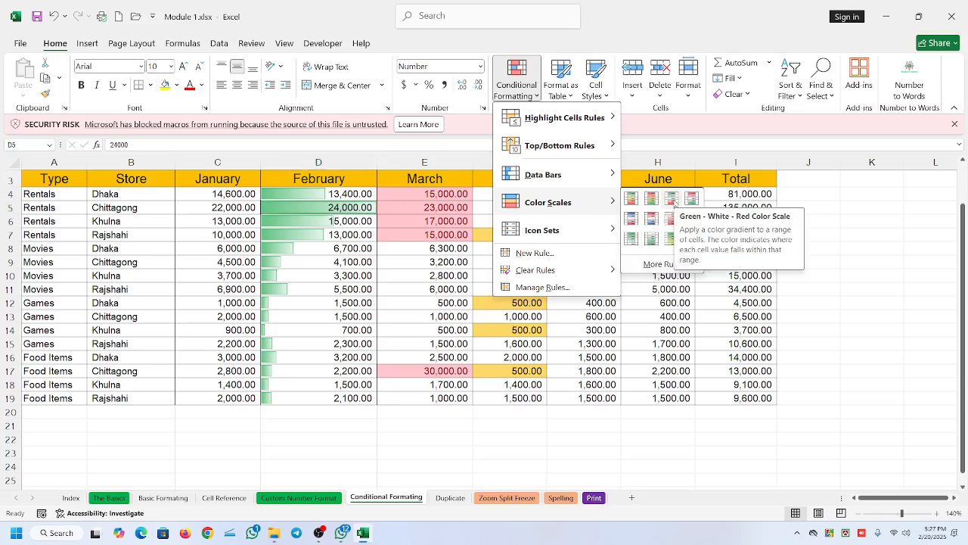
left_click(673, 203)
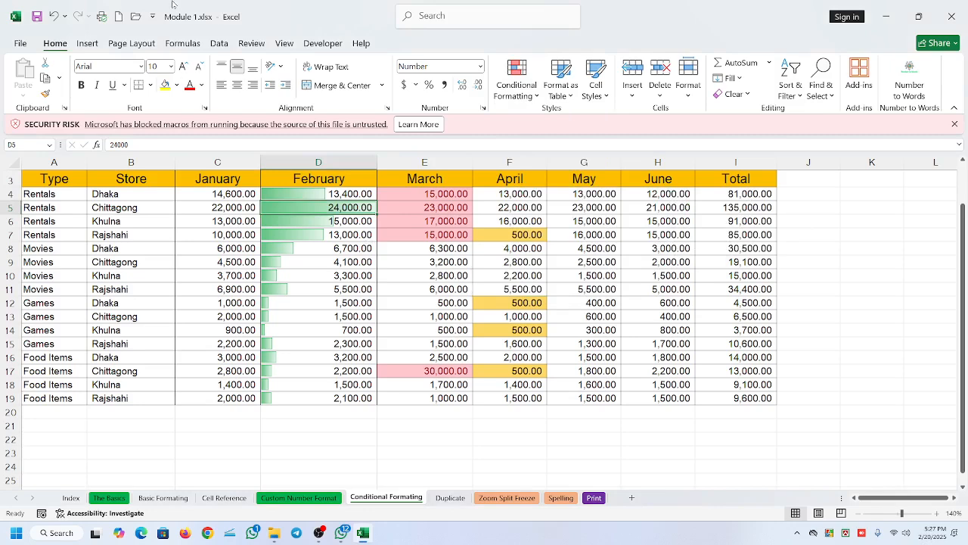
key("ctrl+z")
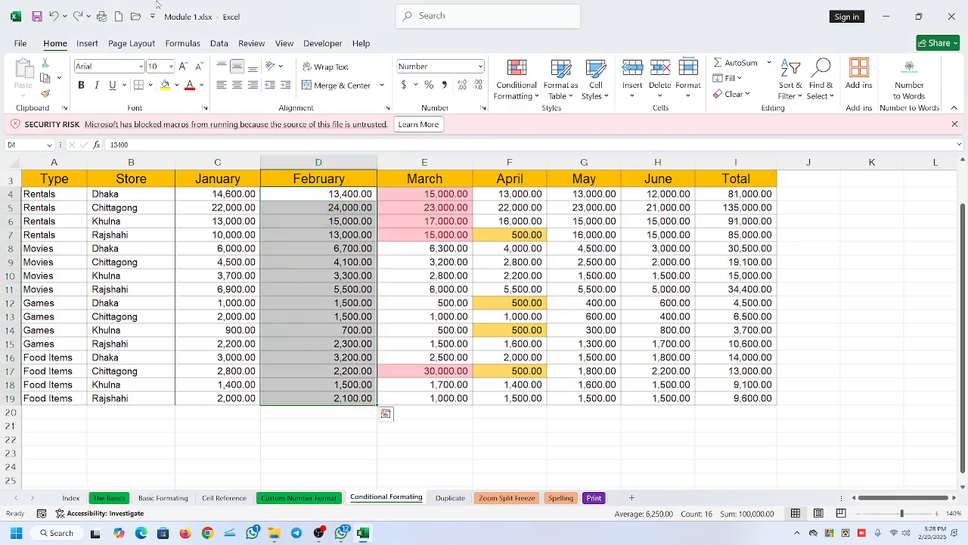
Browse the conditional formatting options and check which rules apply to the February values in D4:D19.
left_click(528, 92)
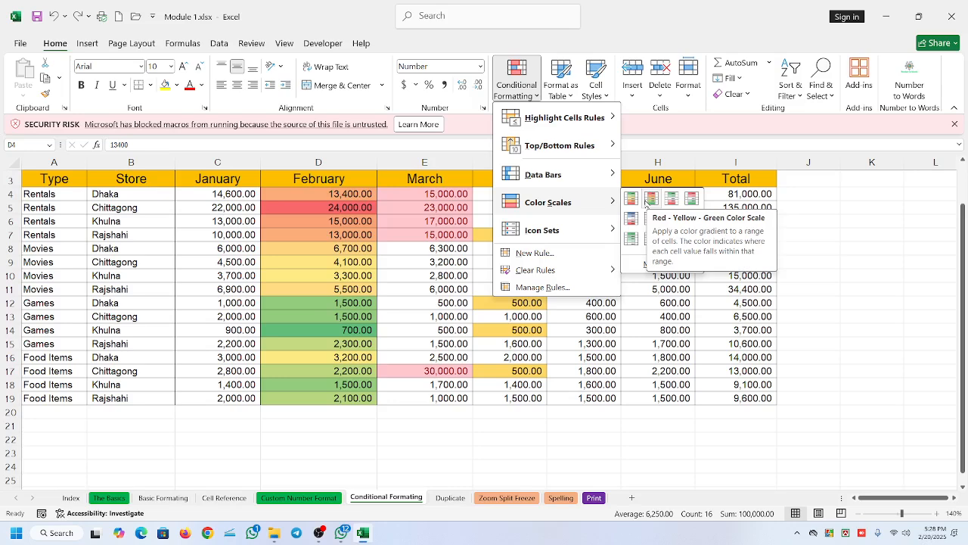
mouse_move(575, 230)
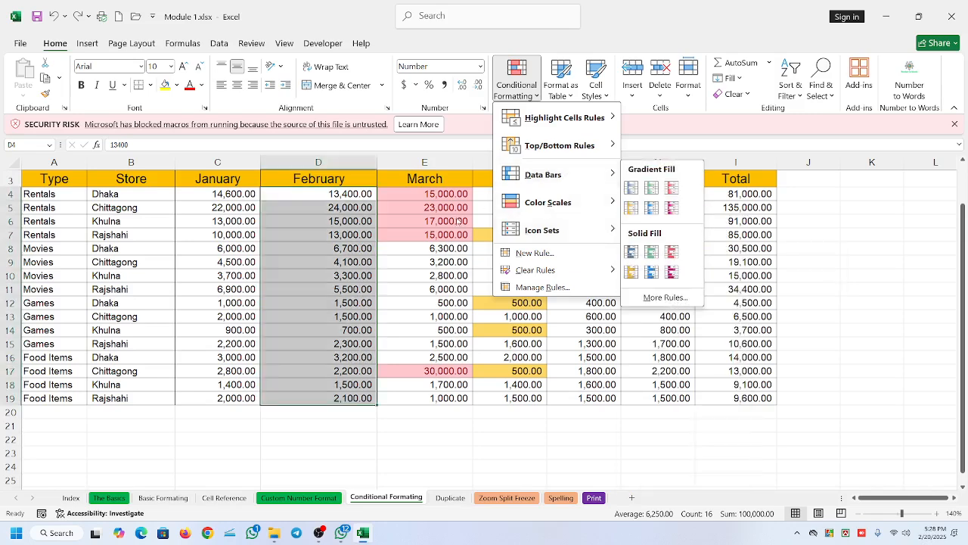
mouse_move(557, 125)
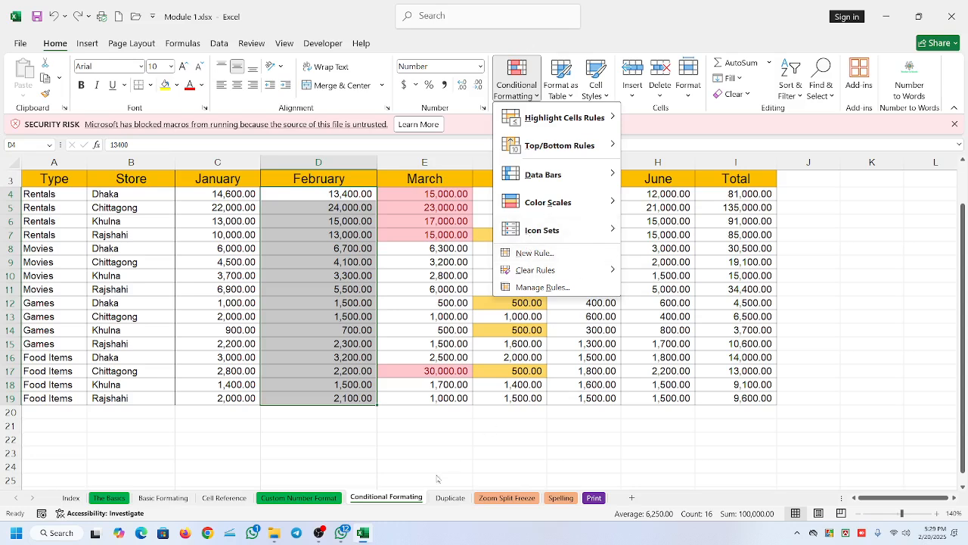
mouse_move(552, 273)
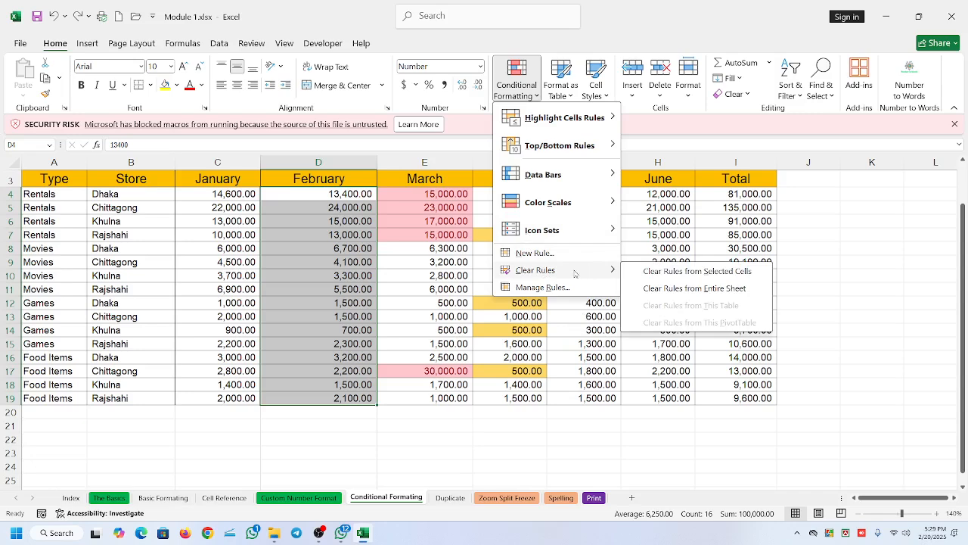
left_click(557, 288)
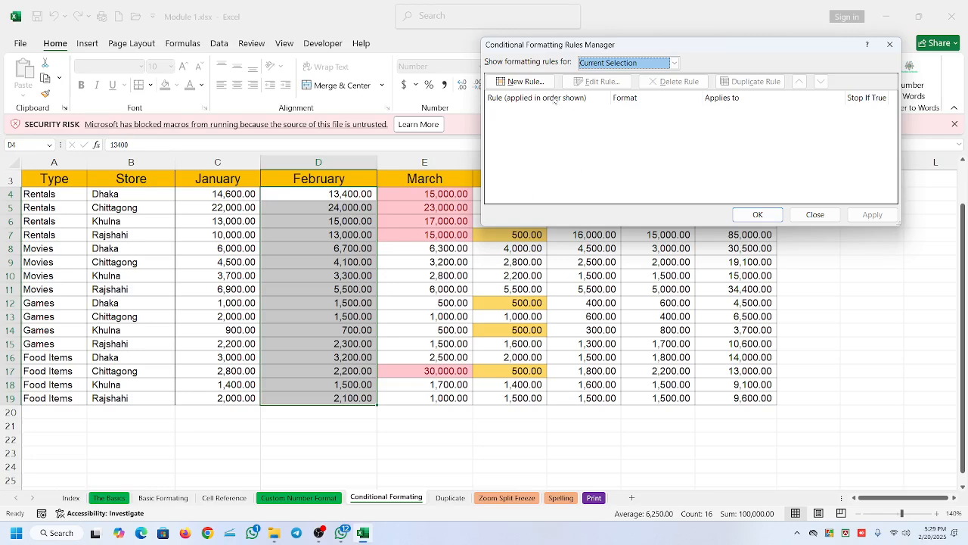
left_click(816, 215)
Edit the April column's conditional formatting rule so it formats cell values equal to 1000, and apply it.
left_click_drag(508, 195, 514, 388)
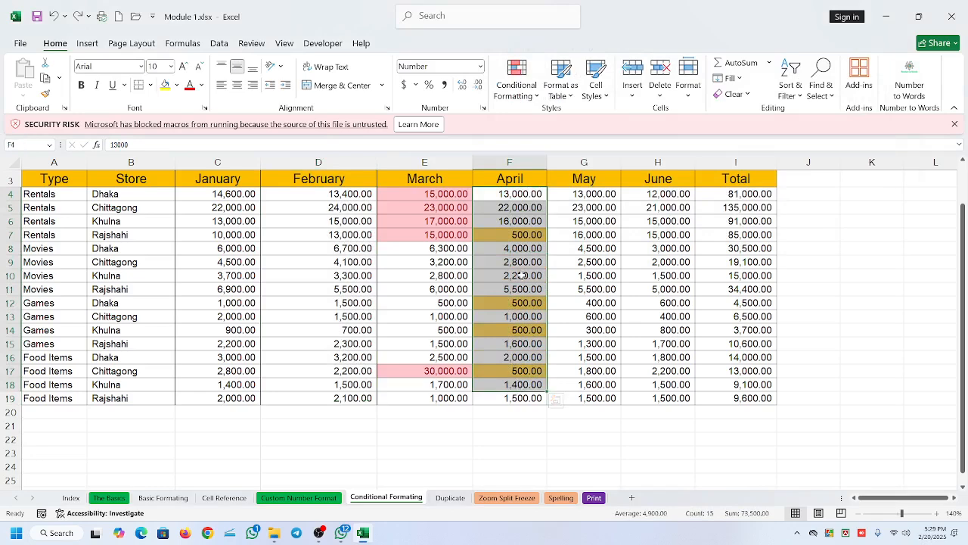
left_click(538, 95)
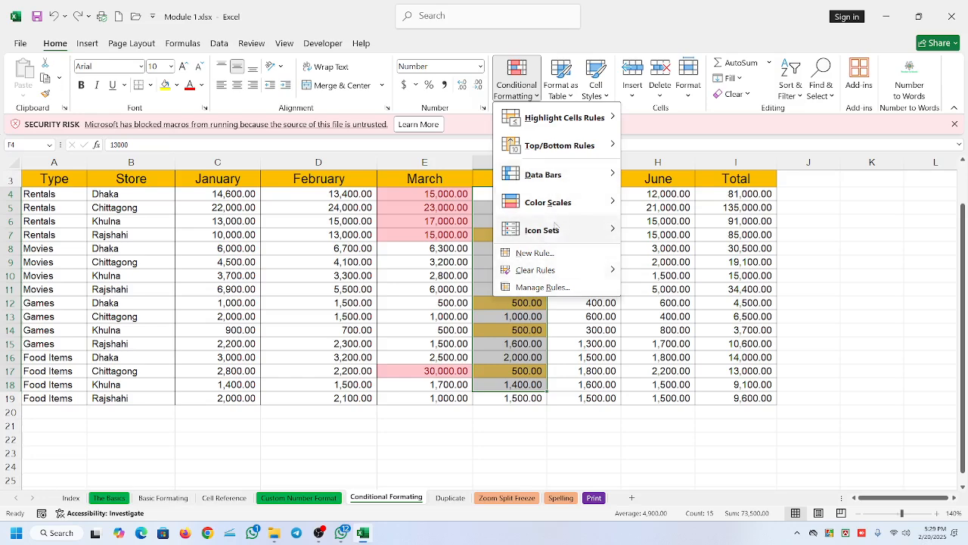
mouse_move(589, 151)
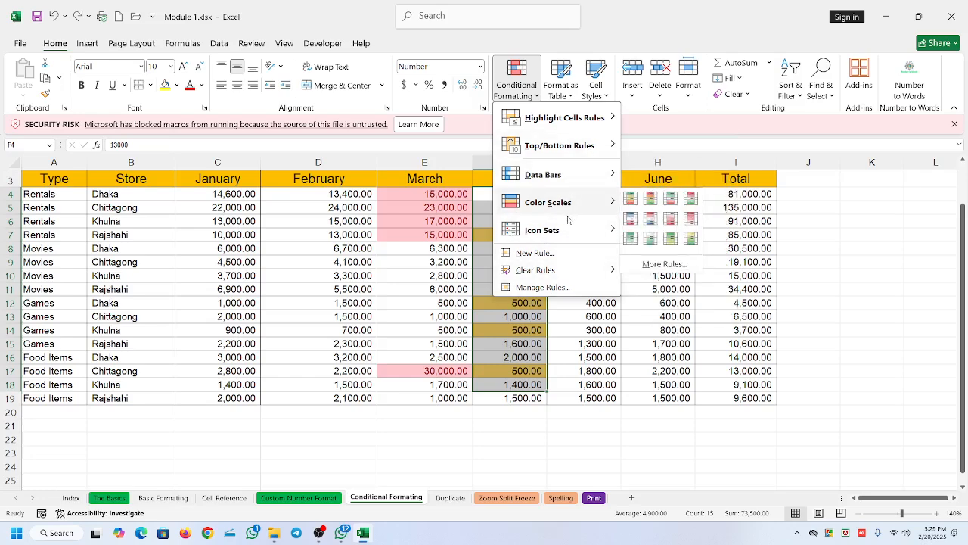
left_click(564, 288)
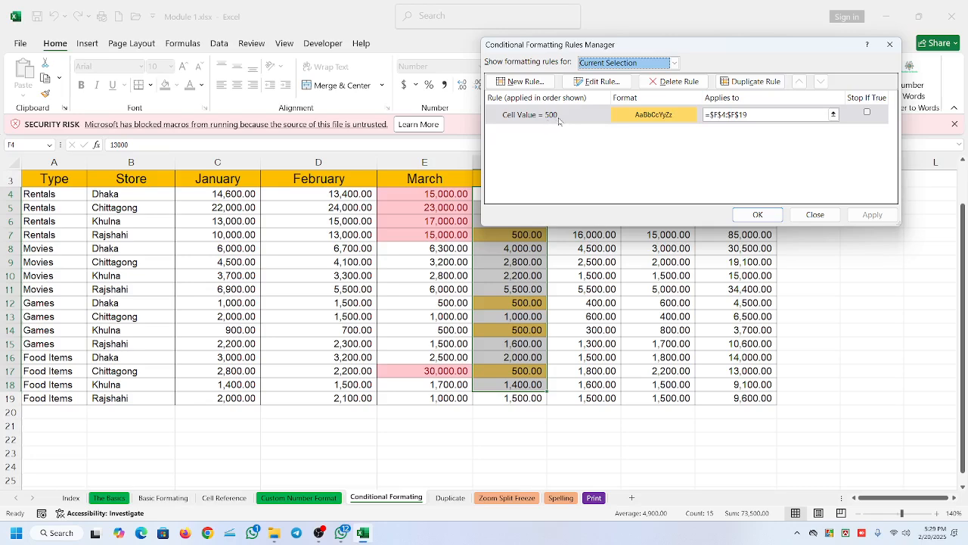
left_click(558, 117)
left_click(602, 81)
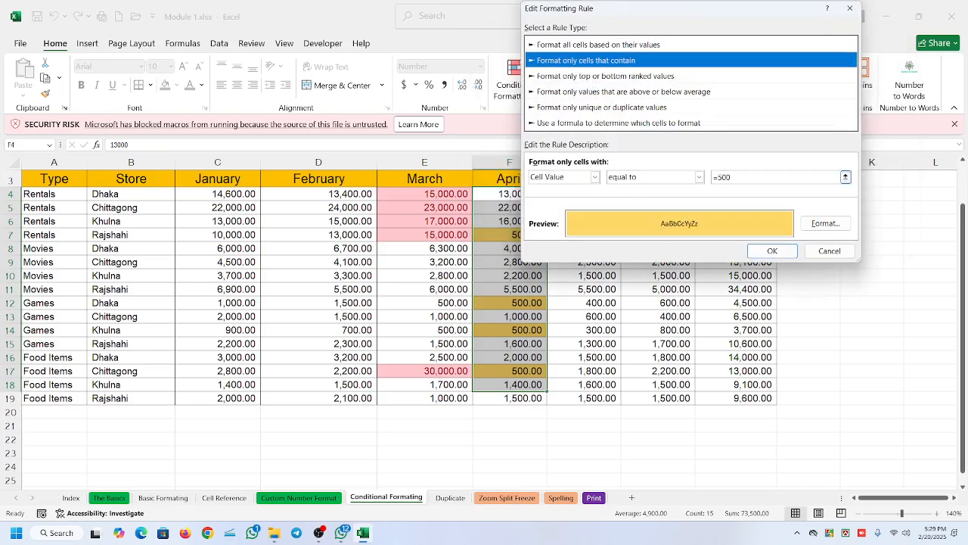
left_click(719, 180)
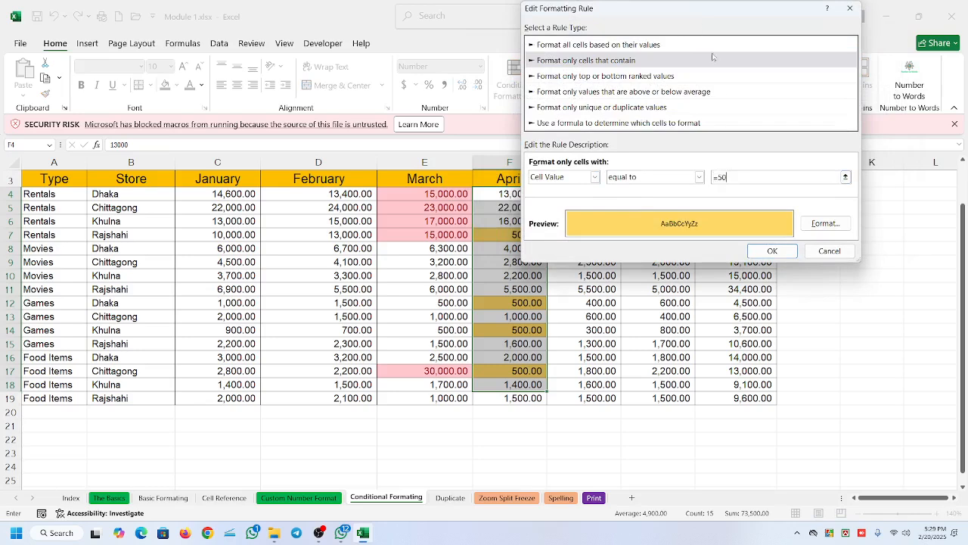
type("1000")
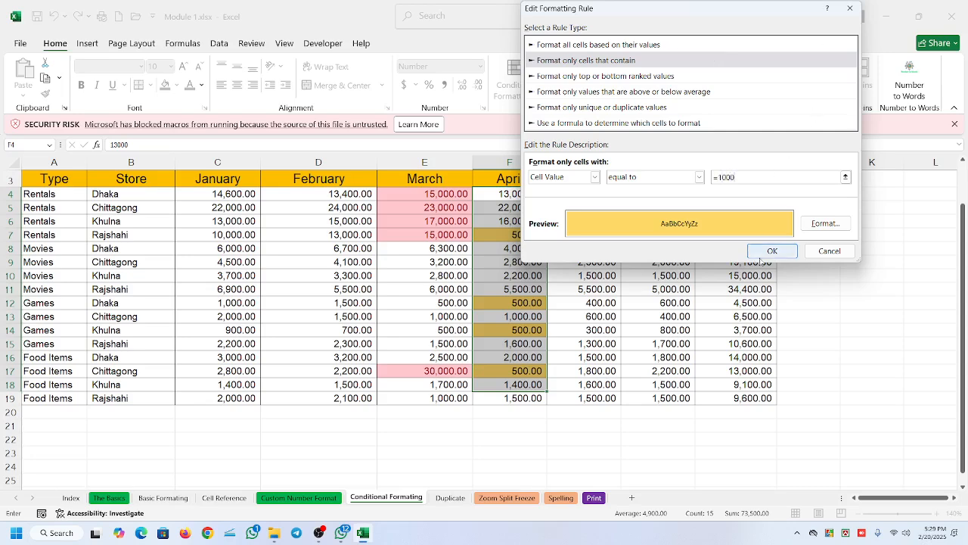
left_click(771, 251)
left_click(871, 214)
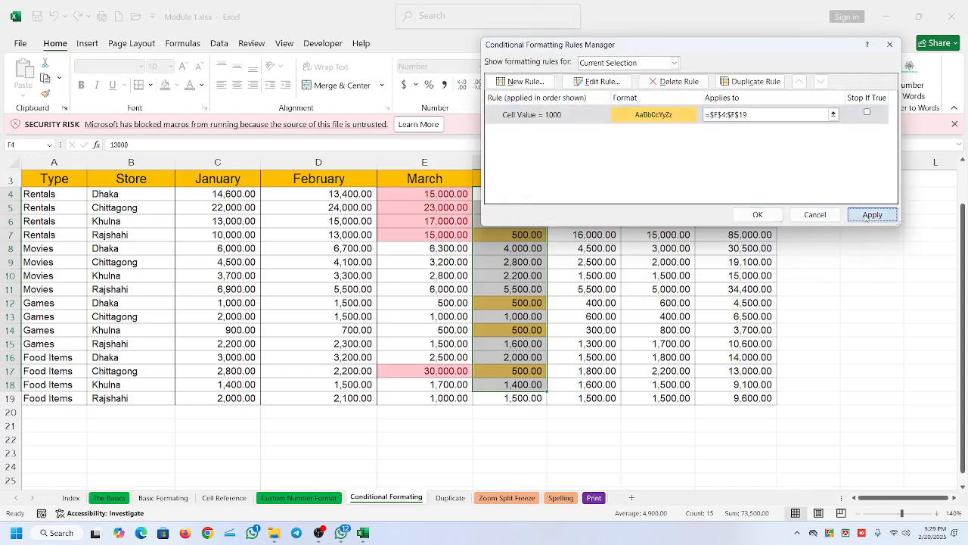
left_click(757, 215)
left_click(515, 249)
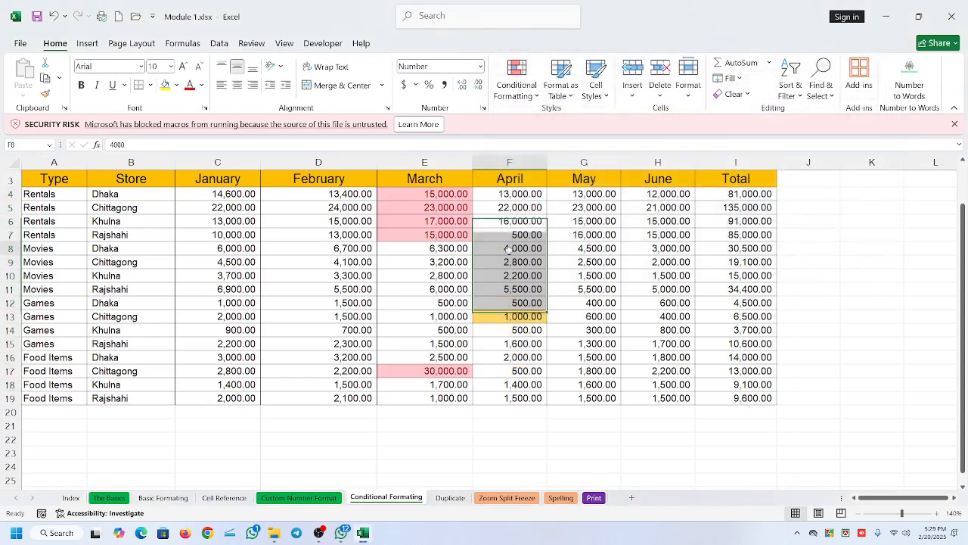
left_click(512, 315)
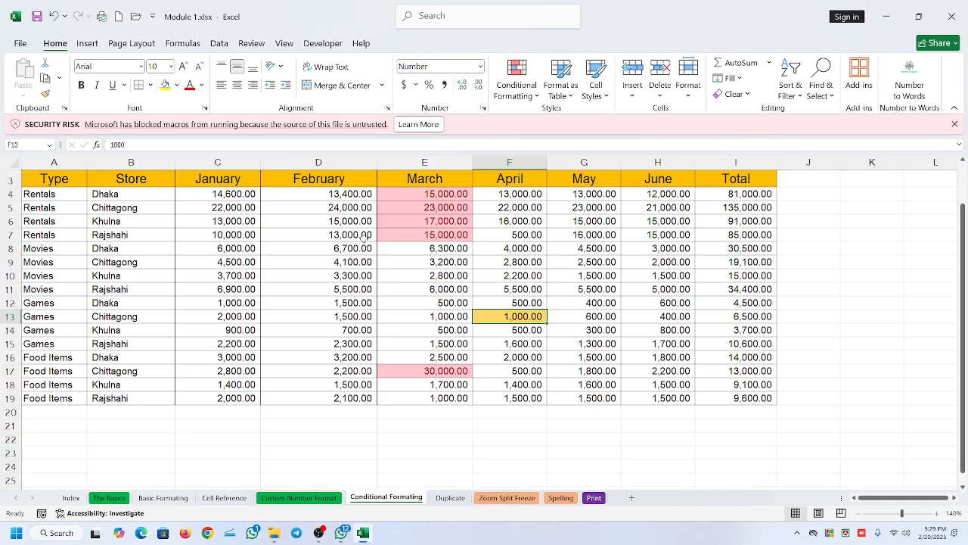
Switch to the Duplicate sheet and examine the repeated entries in the Type list in C3:C18.
left_click(449, 498)
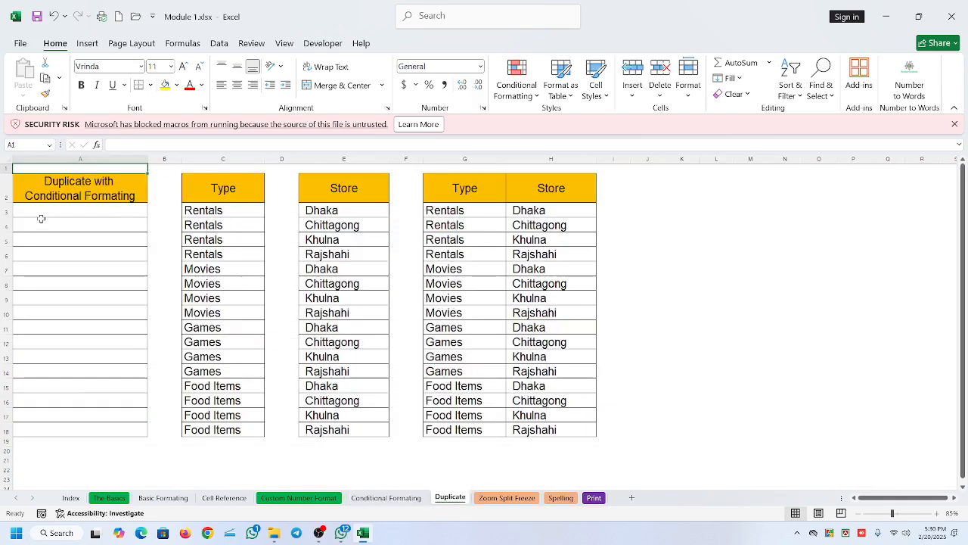
left_click_drag(76, 225, 71, 430)
left_click(96, 232)
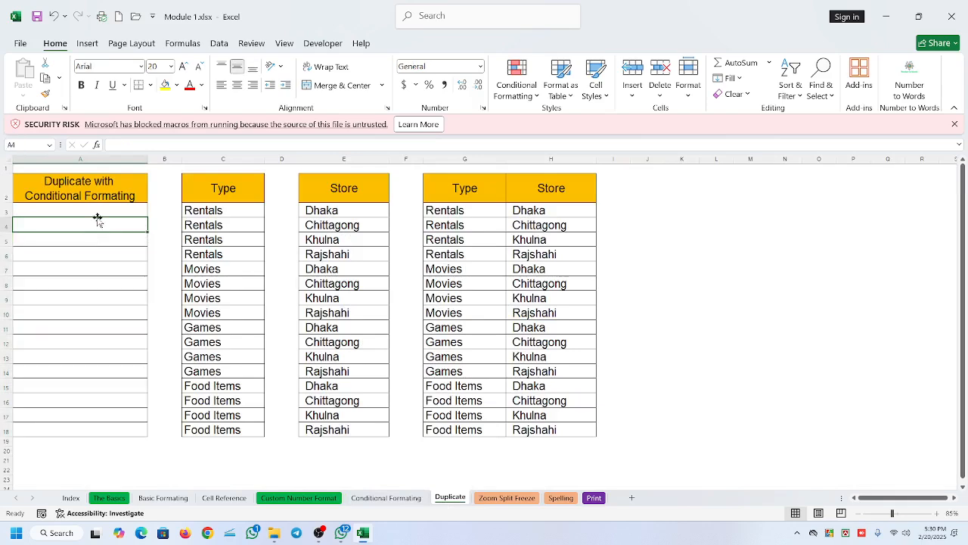
left_click(236, 195)
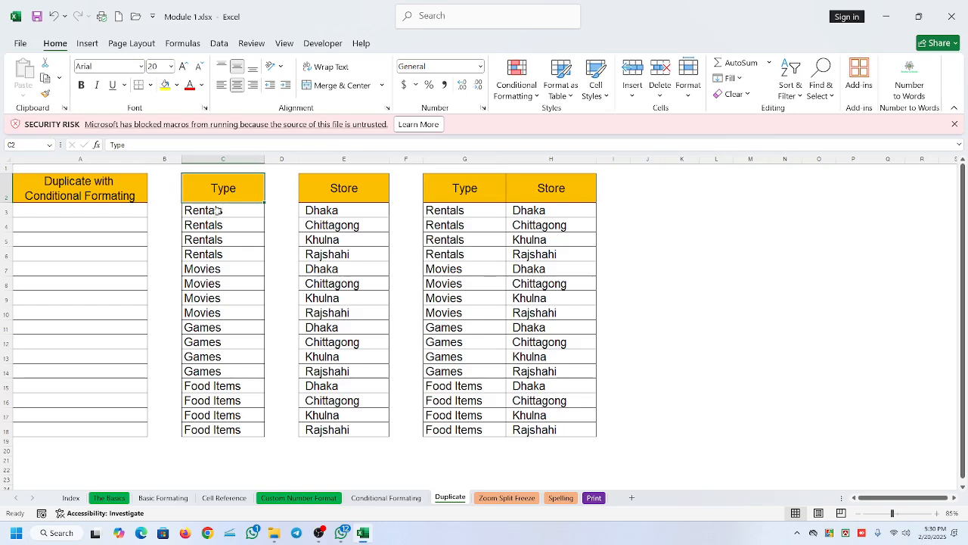
left_click_drag(215, 211, 211, 430)
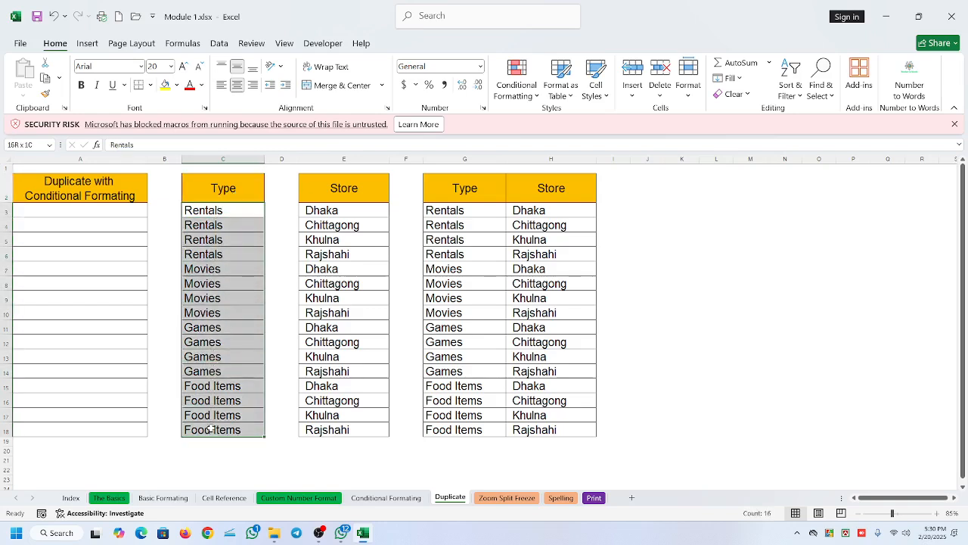
left_click(225, 225)
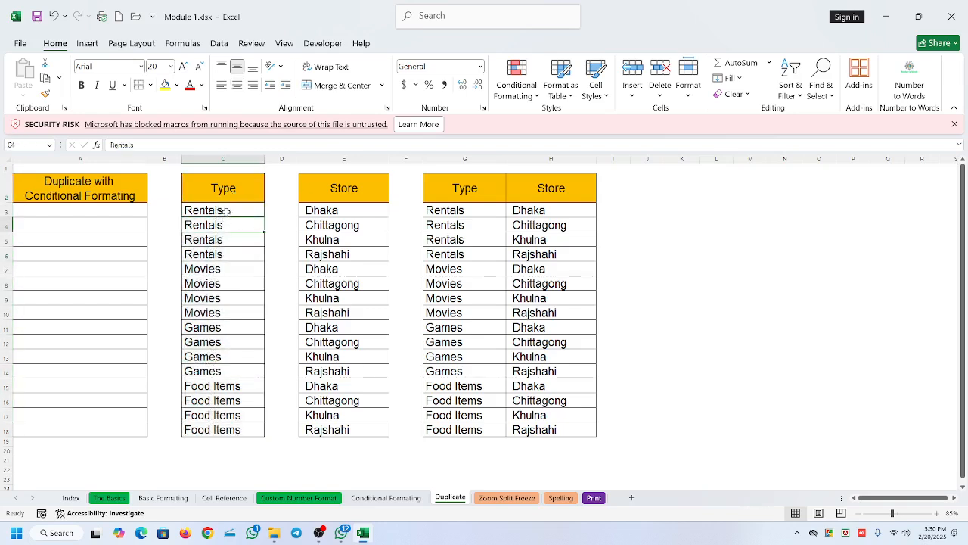
left_click(226, 211)
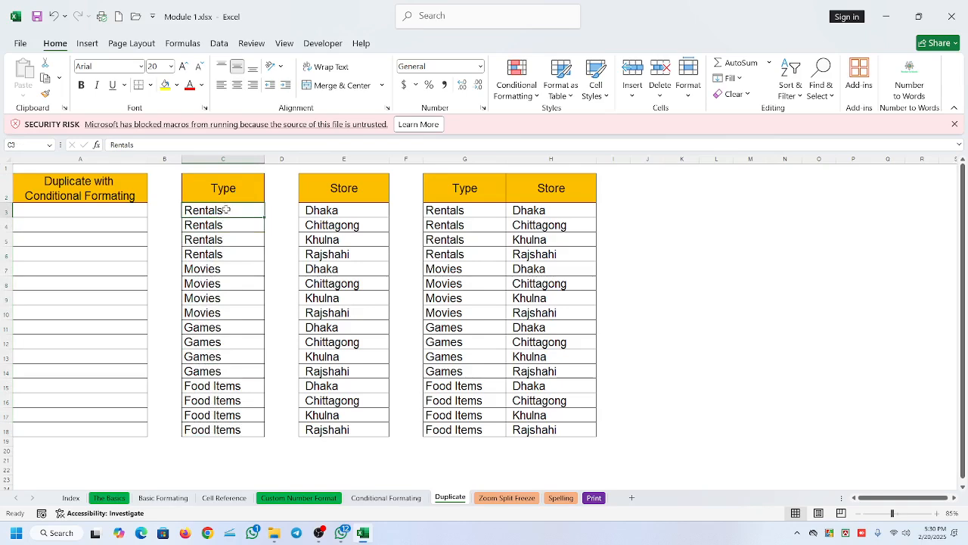
left_click_drag(227, 209, 218, 428)
left_click(224, 301)
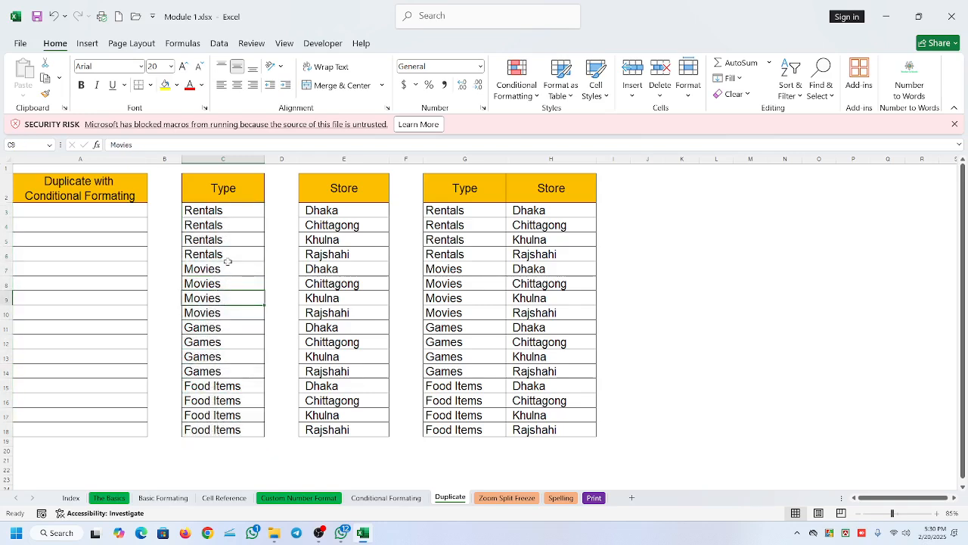
left_click_drag(233, 212, 226, 429)
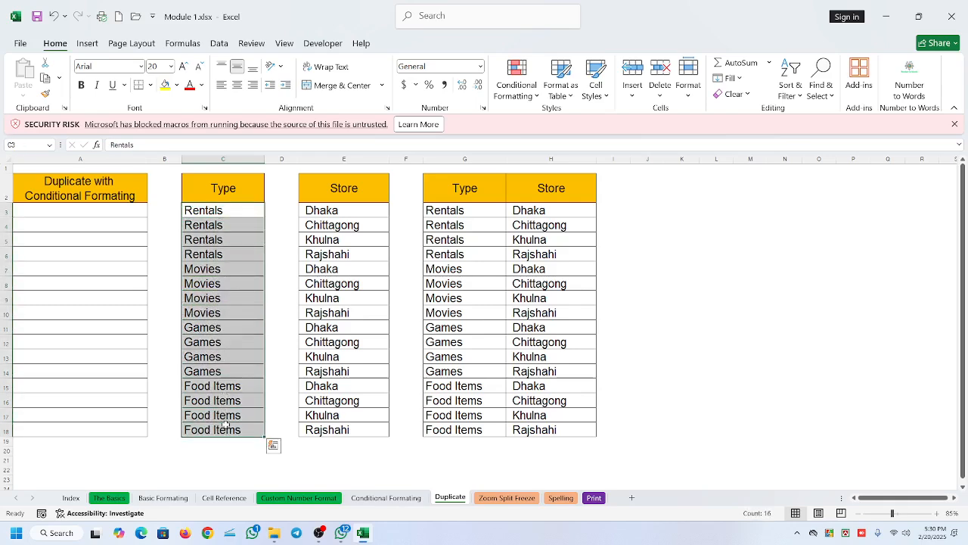
Try removing the duplicates from the Type list in C2:C18 with headers included, and undo the removal.
left_click(227, 189)
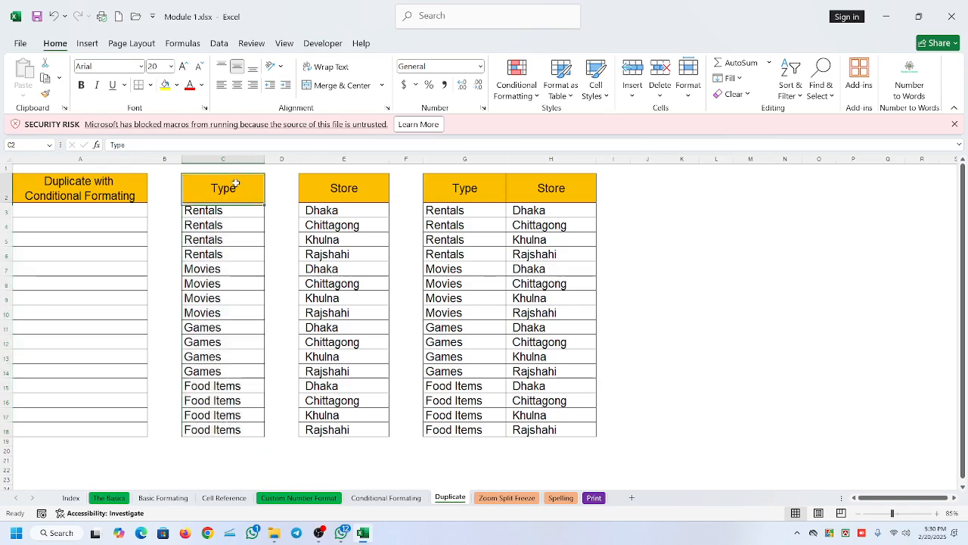
left_click_drag(226, 197, 217, 429)
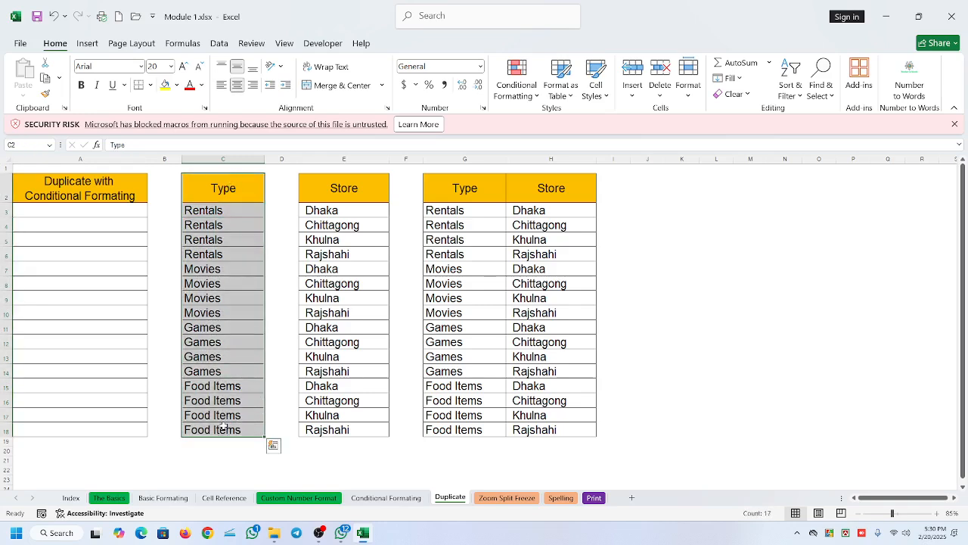
left_click(228, 45)
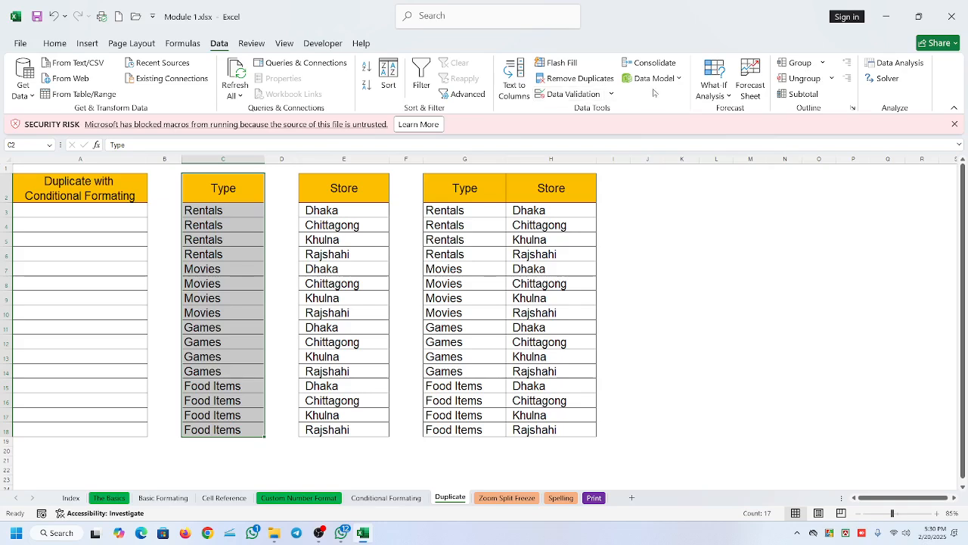
left_click(568, 79)
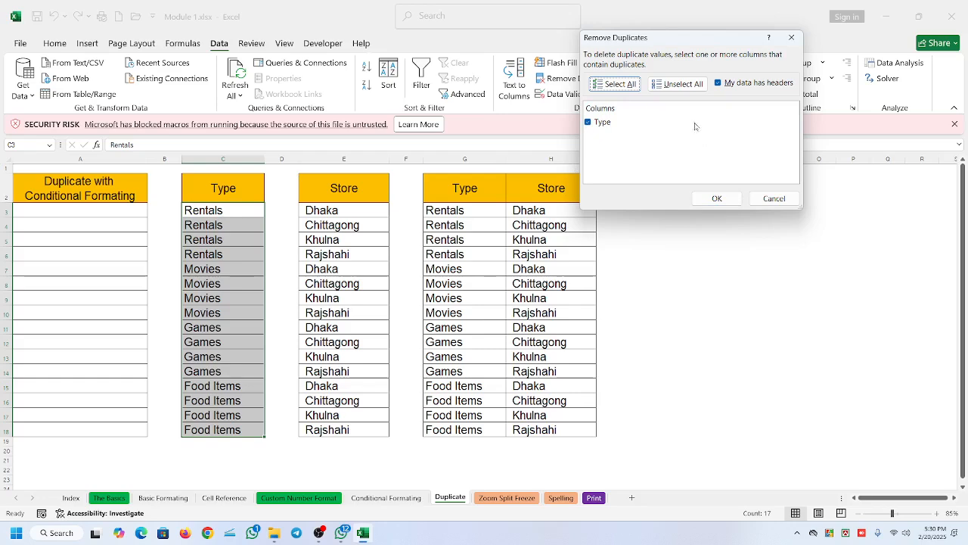
left_click(711, 199)
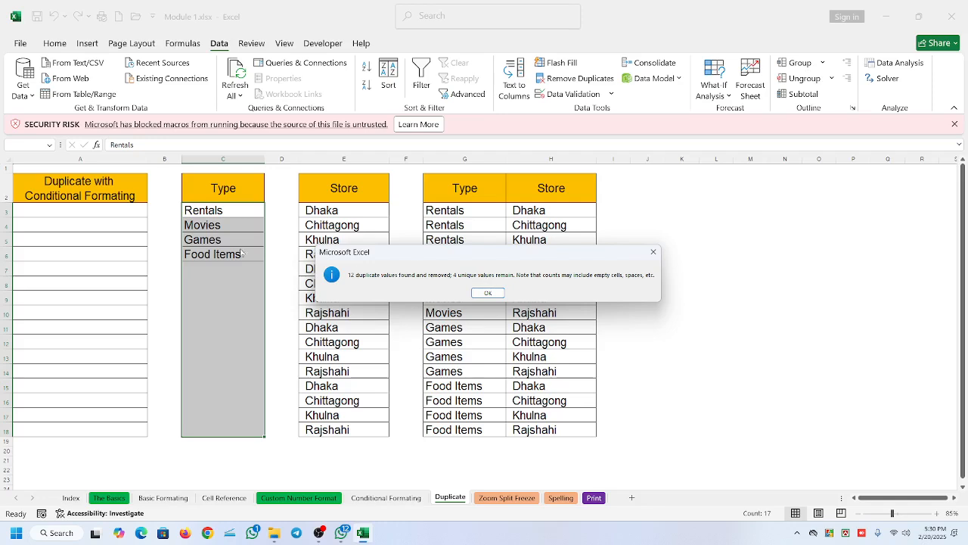
left_click(488, 293)
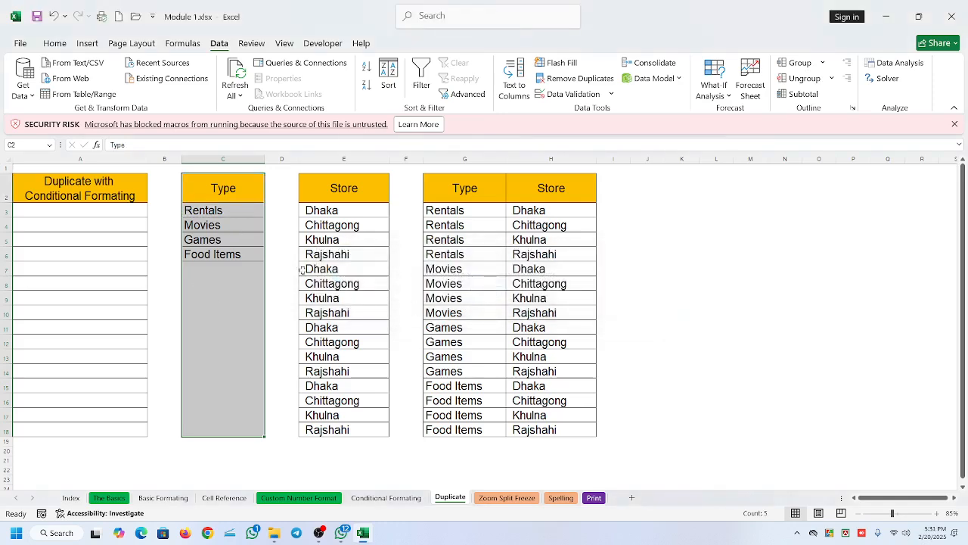
left_click(241, 224)
key("ctrl+z")
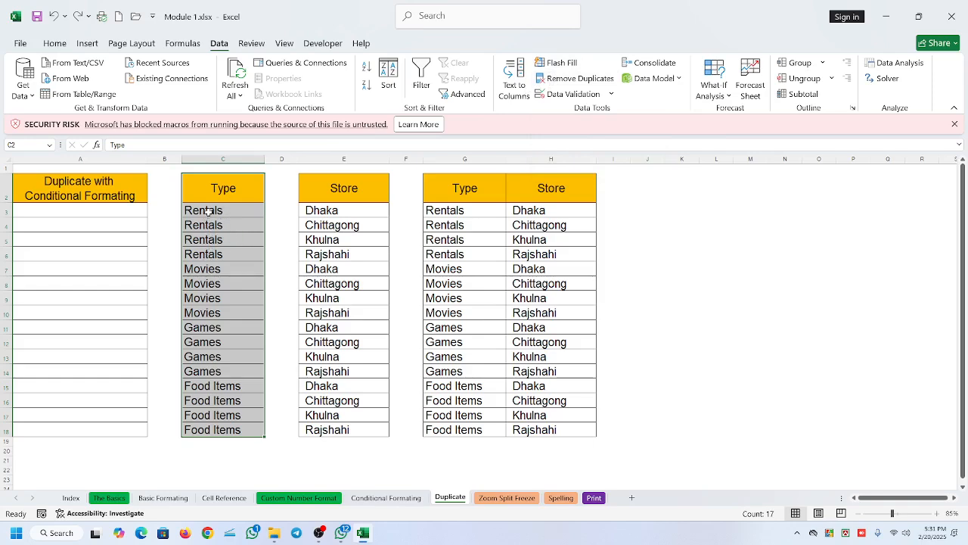
Remove the duplicates from the Type entries in C3:C18.
left_click(228, 224)
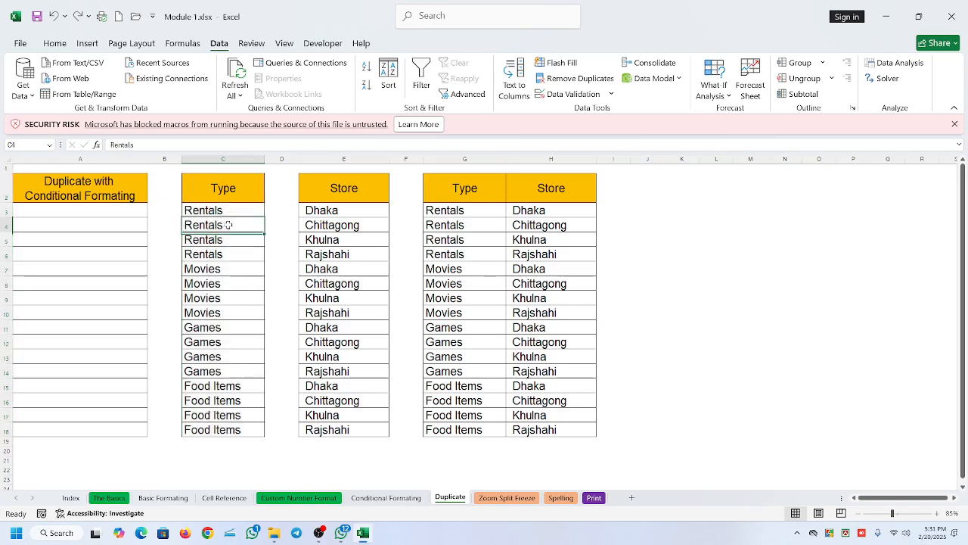
left_click_drag(229, 224, 216, 257)
left_click(212, 288)
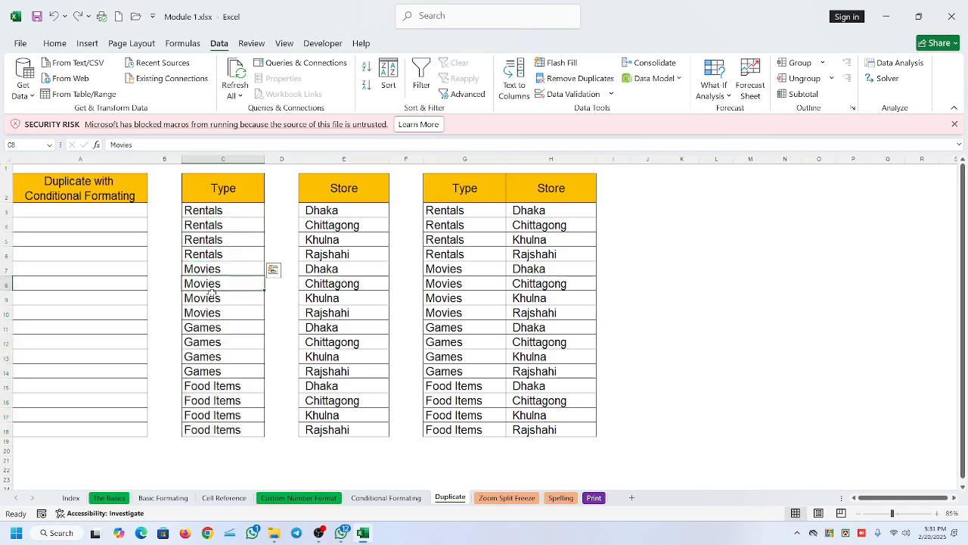
left_click_drag(212, 294, 220, 312)
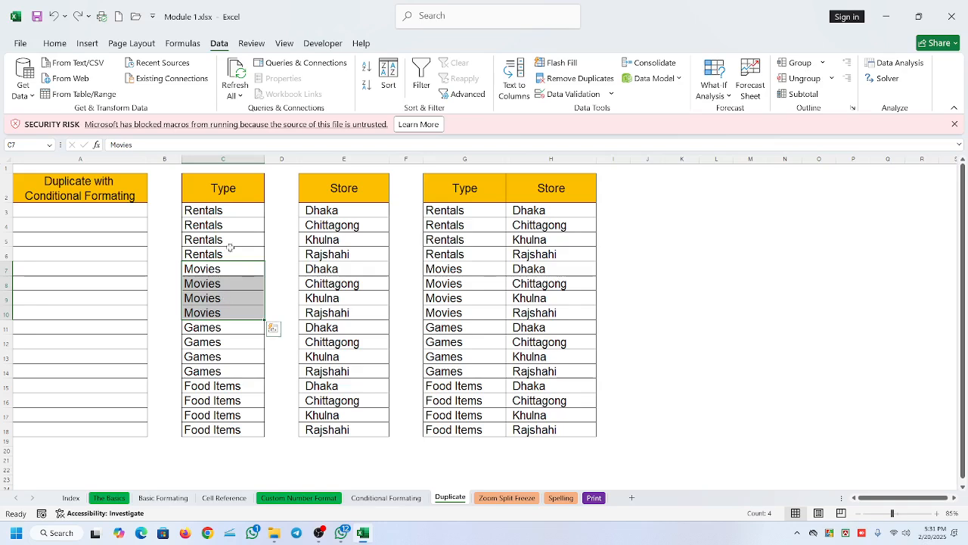
left_click_drag(227, 211, 229, 430)
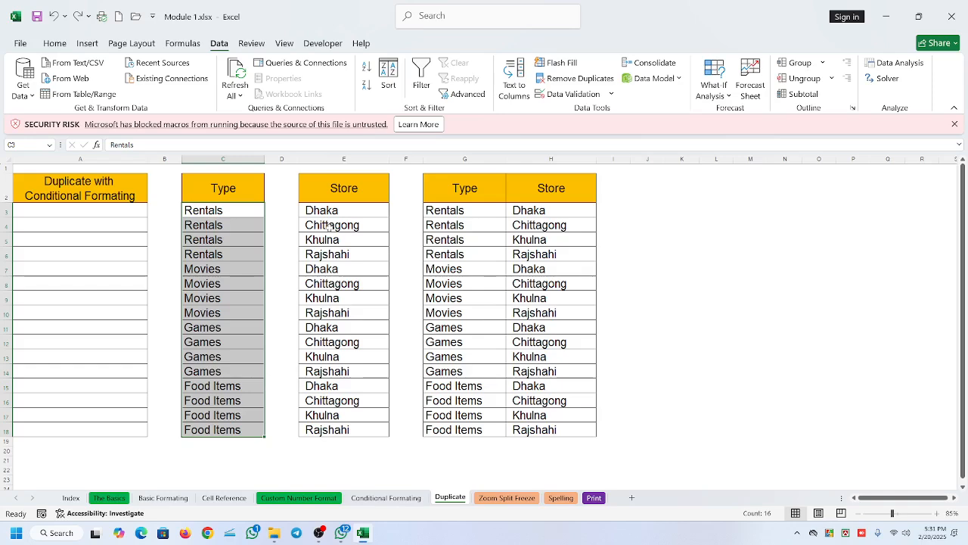
left_click(587, 79)
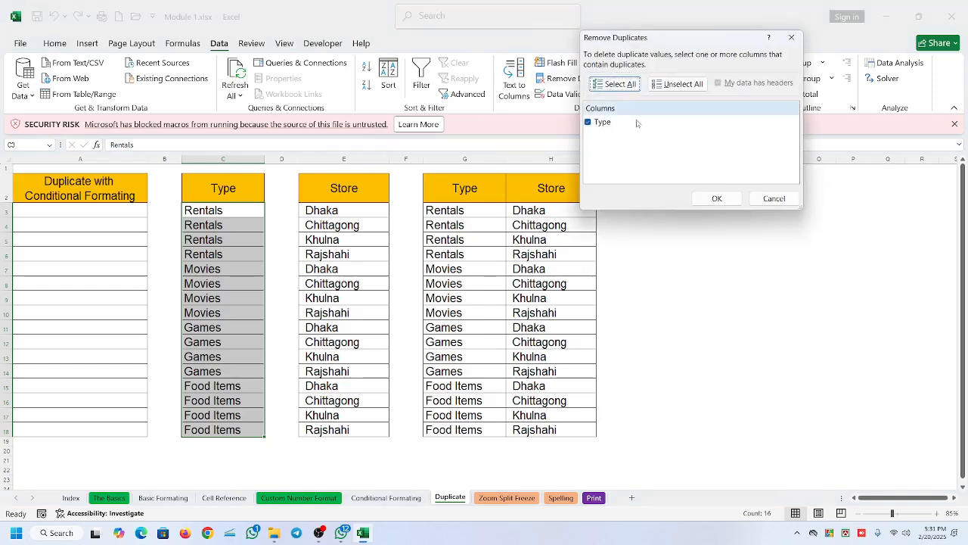
left_click(717, 198)
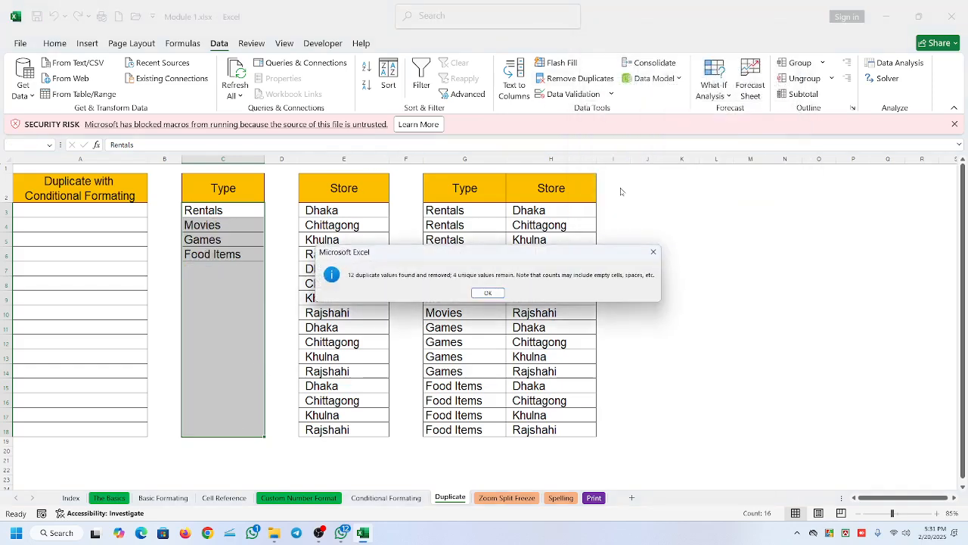
left_click(488, 293)
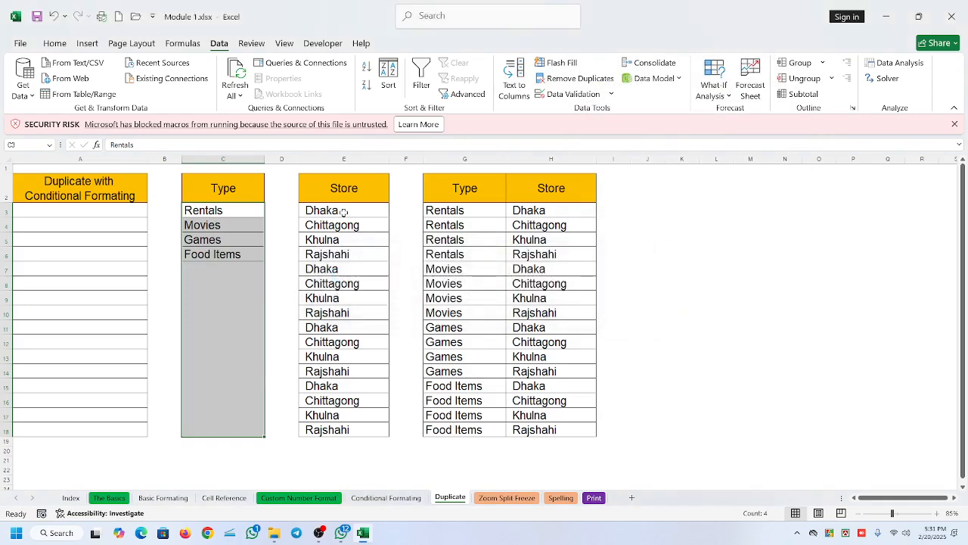
Remove the duplicates from the Store list in E2:E18, treating the first row as a header.
left_click_drag(349, 195, 359, 427)
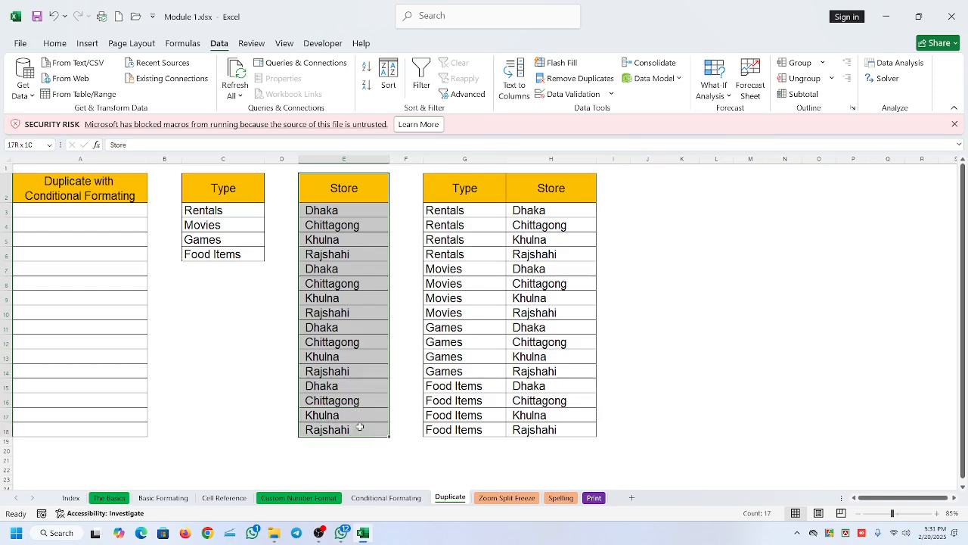
left_click(569, 78)
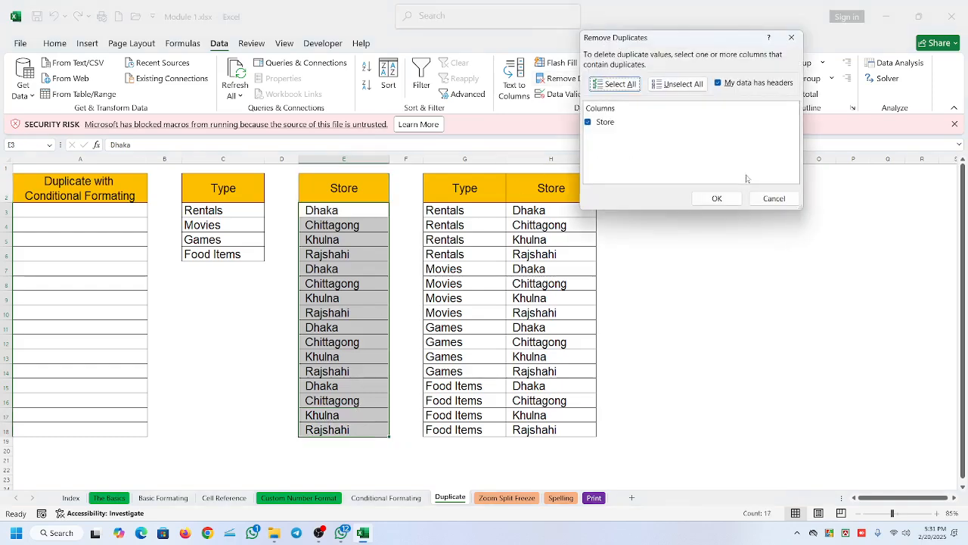
left_click(716, 198)
left_click(488, 296)
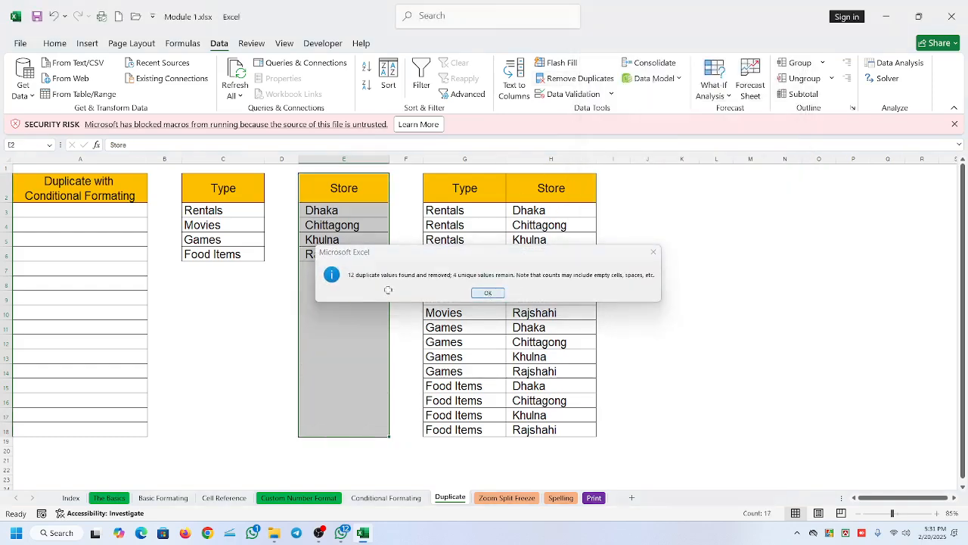
key("Down")
left_click(249, 242)
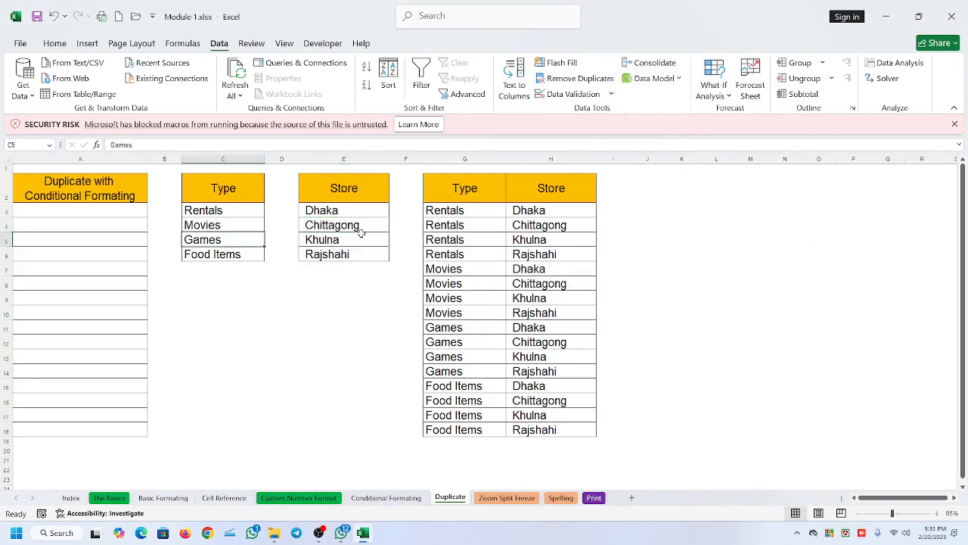
left_click(362, 236)
left_click(382, 211)
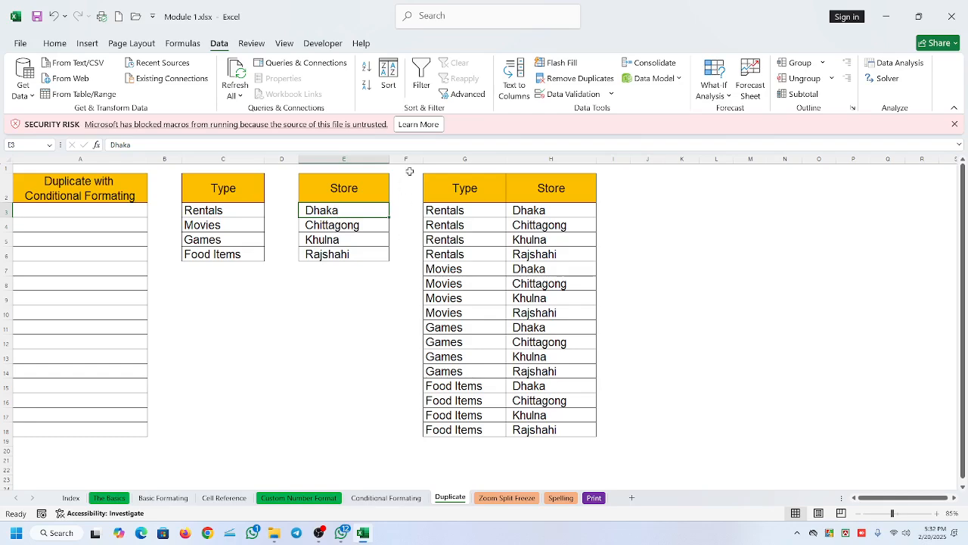
left_click(318, 532)
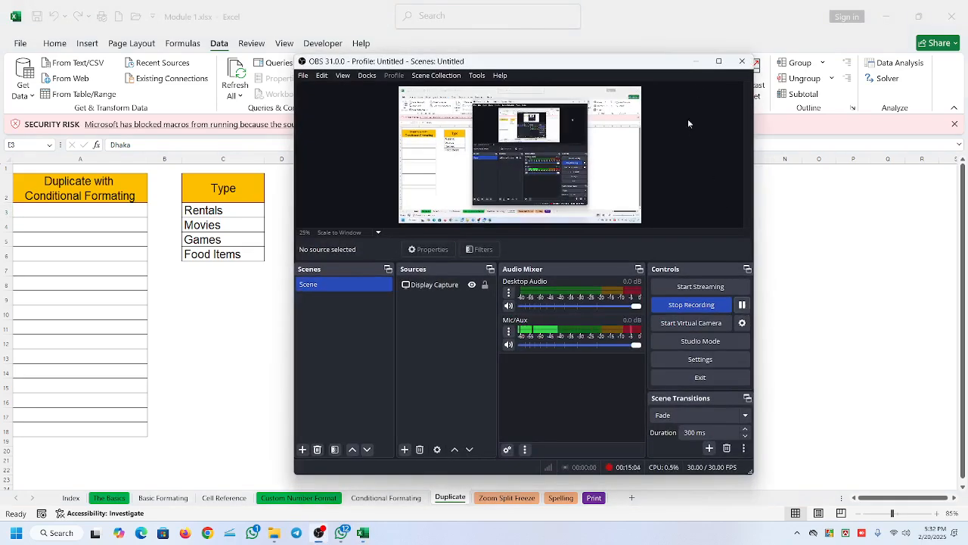
left_click(697, 62)
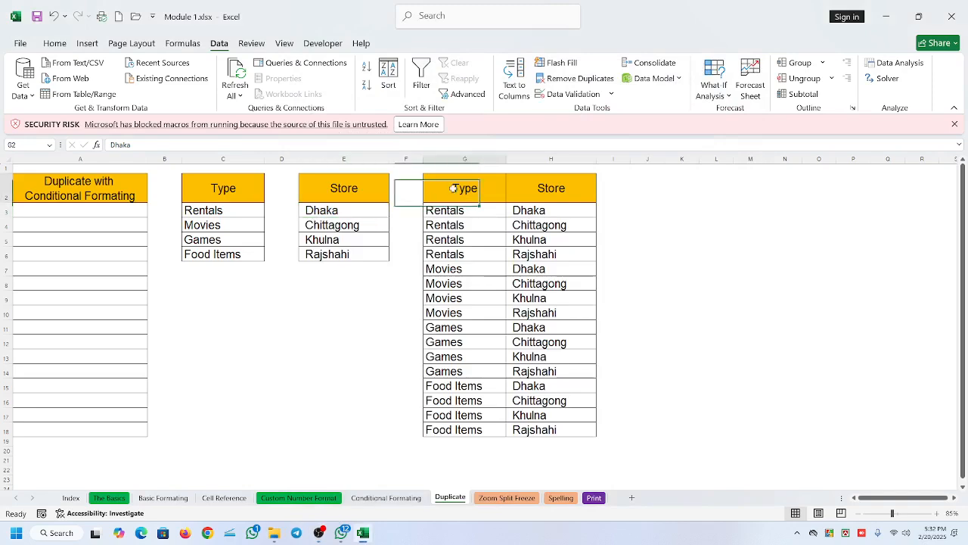
Run Remove Duplicates on the two-column table in G2:H18 with headers, comparing both the Type and Store columns.
left_click_drag(454, 189, 584, 432)
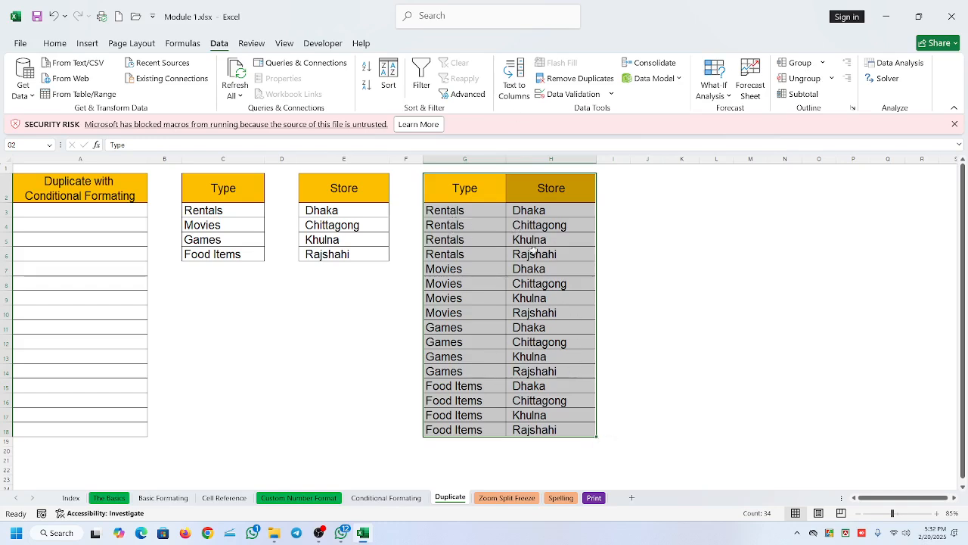
left_click_drag(444, 192, 555, 429)
left_click(559, 79)
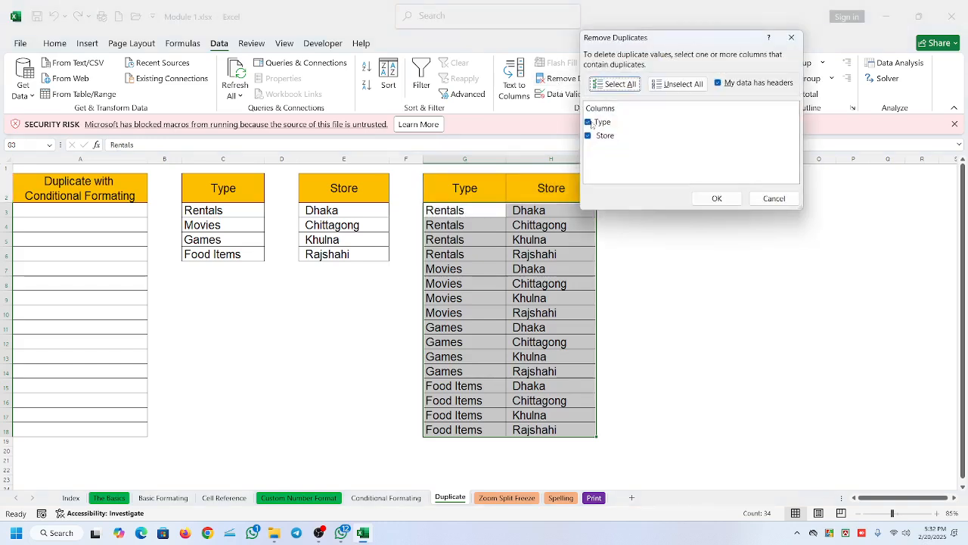
left_click(717, 200)
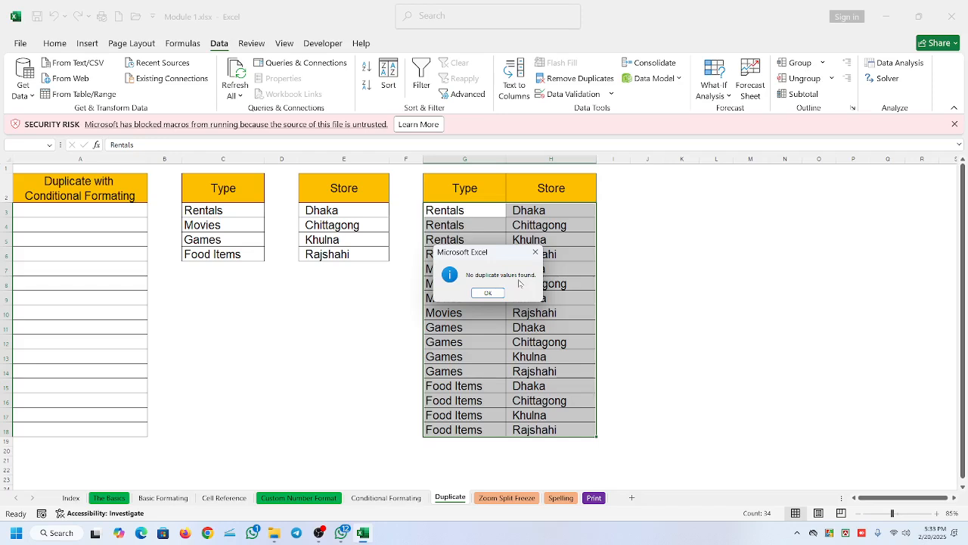
left_click(488, 293)
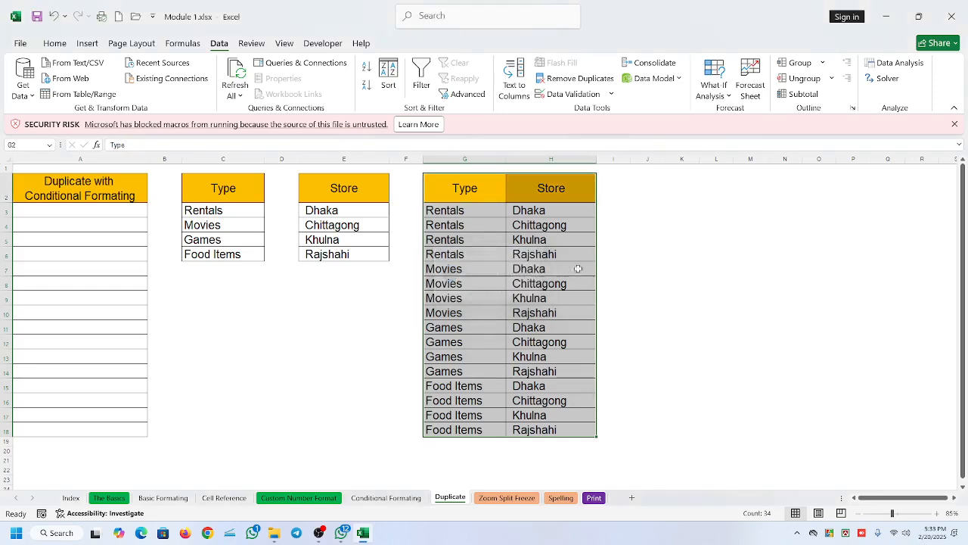
left_click(569, 254)
left_click_drag(449, 190, 538, 442)
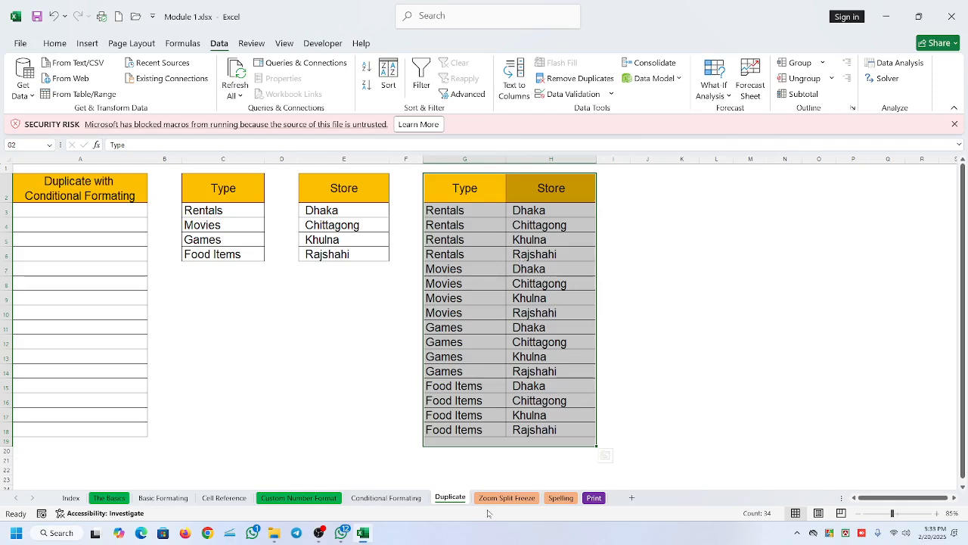
Switch to the Zoom Split Freeze sheet and examine its header row and the extent of its data.
left_click(506, 498)
scroll(467, 388, "up", 1)
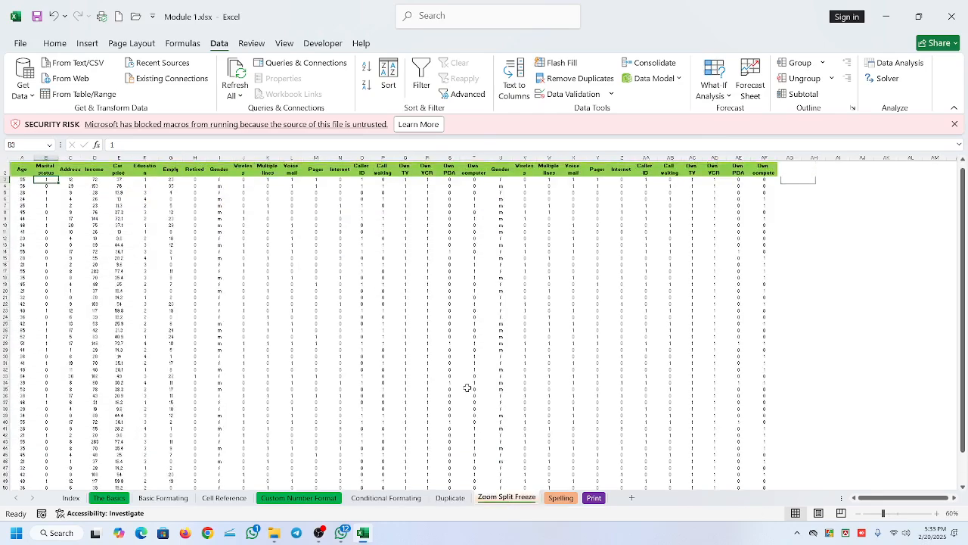
scroll(530, 263, "down", 4)
scroll(532, 263, "up", 4)
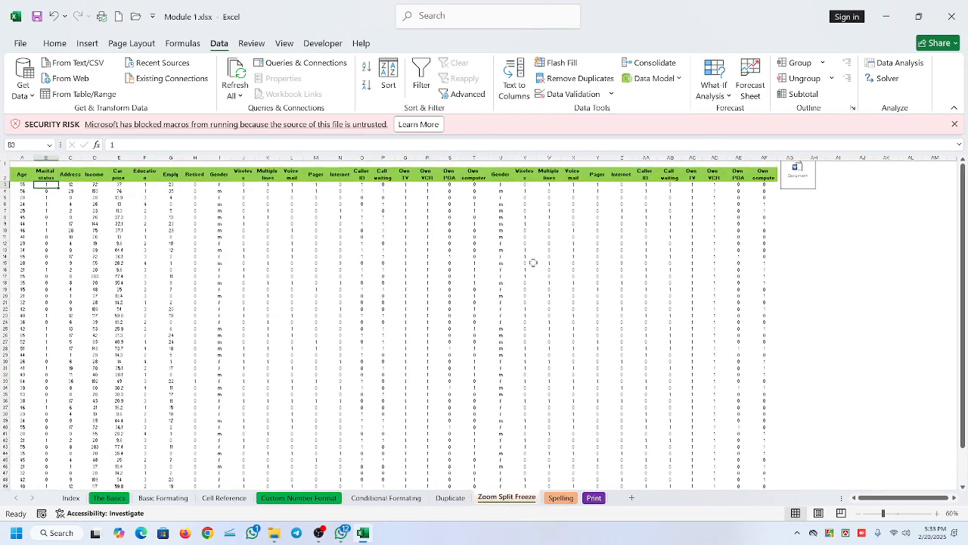
left_click(285, 43)
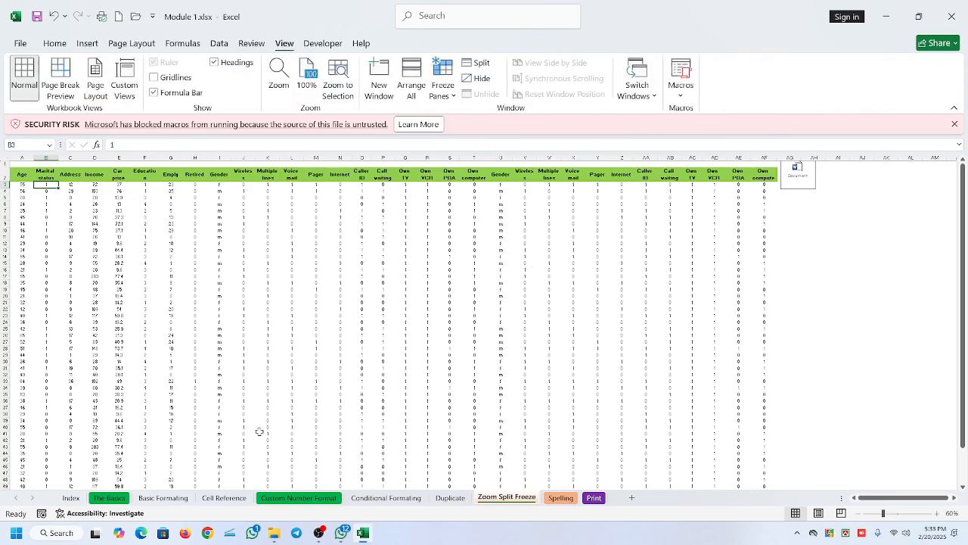
left_click(521, 256)
left_click(21, 173)
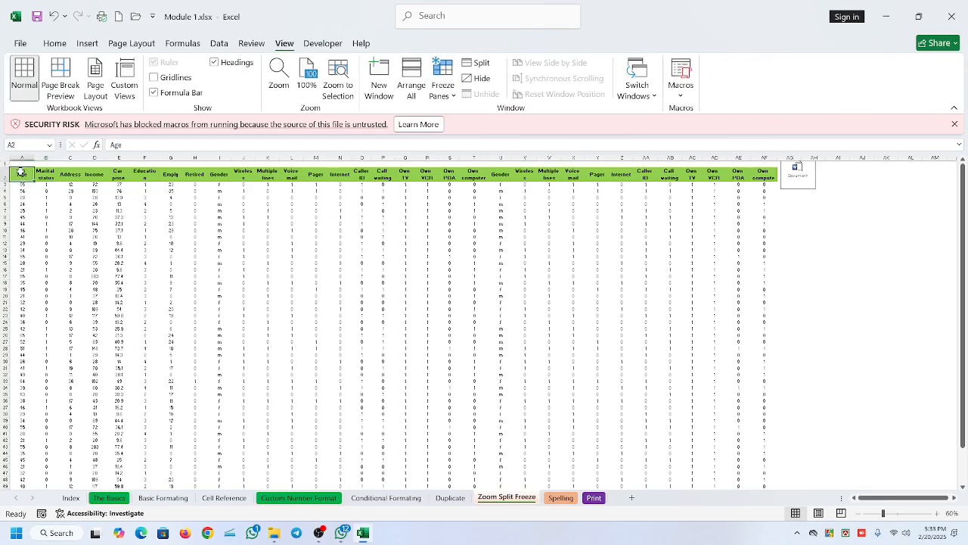
left_click_drag(21, 173, 757, 186)
left_click(596, 355)
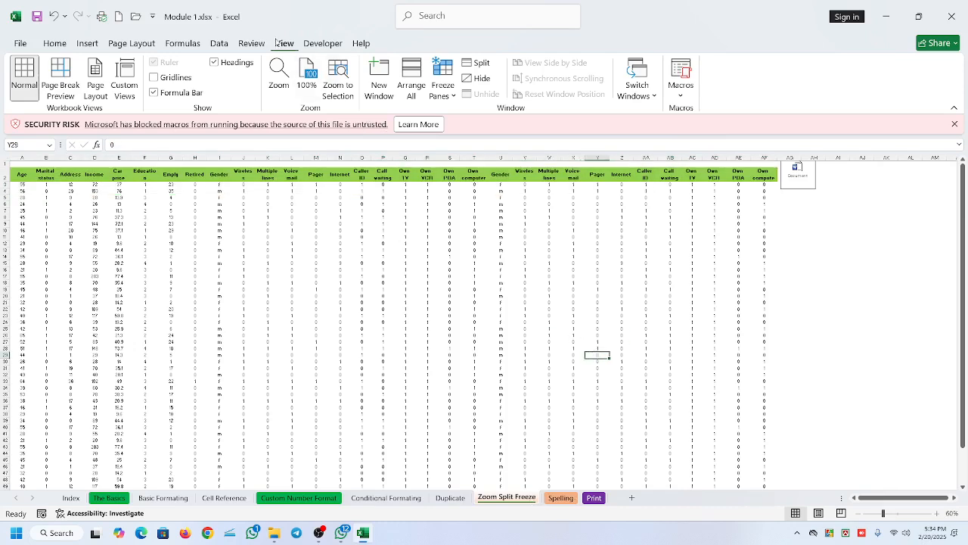
left_click(380, 340)
left_click_drag(316, 331, 315, 337)
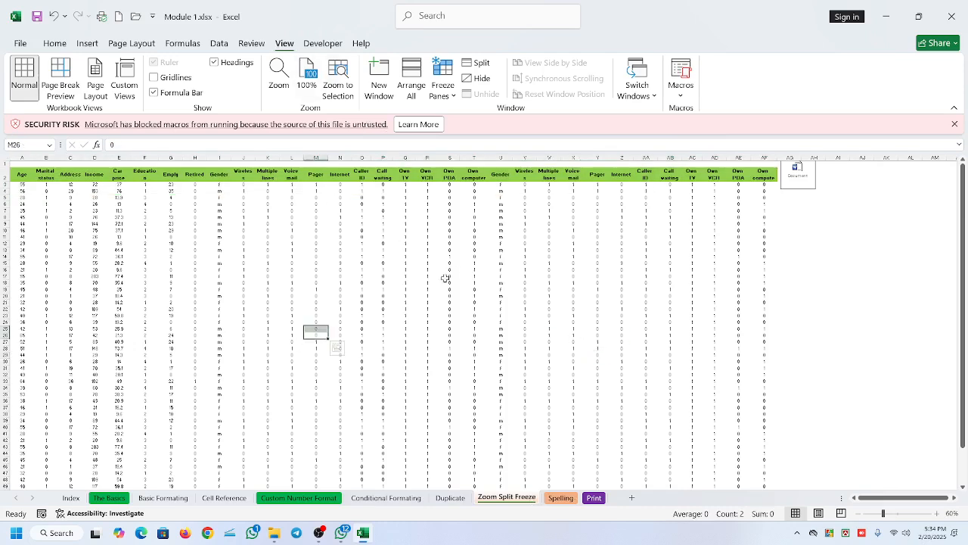
Magnify the sheet to 200% and return it to 100%.
left_click(285, 75)
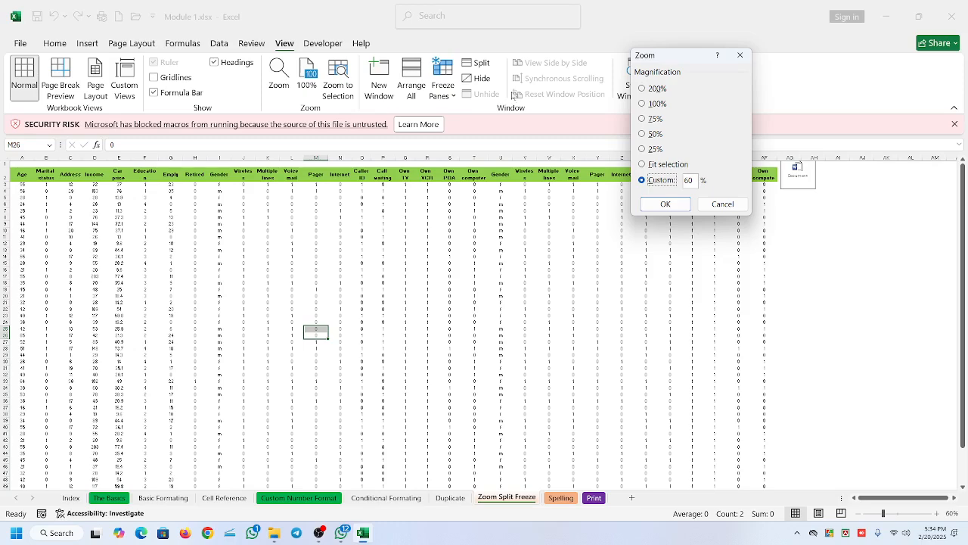
left_click(656, 89)
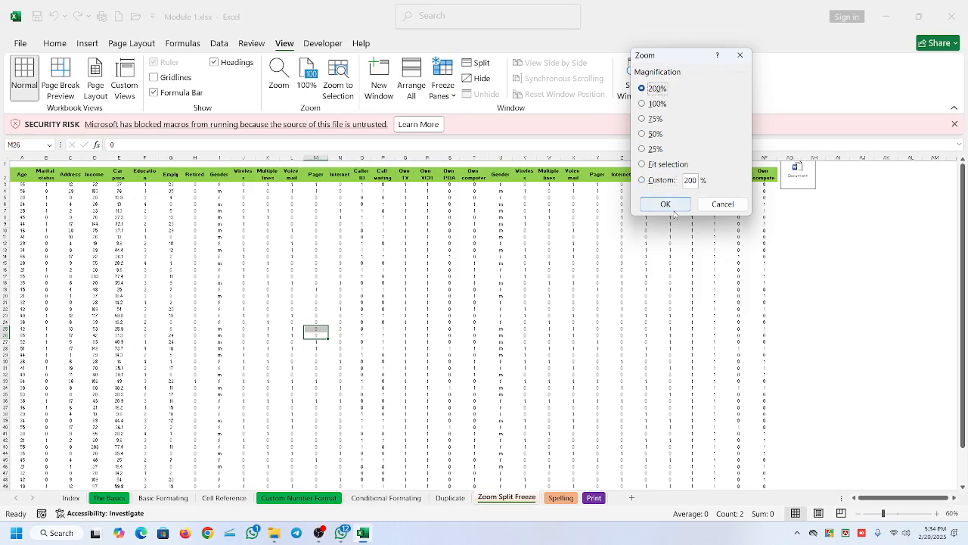
left_click(665, 204)
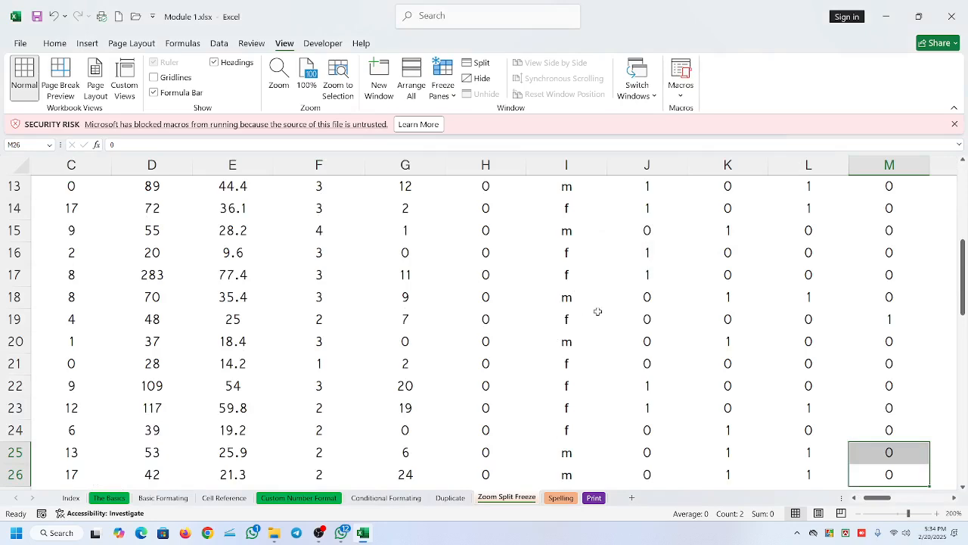
left_click(308, 73)
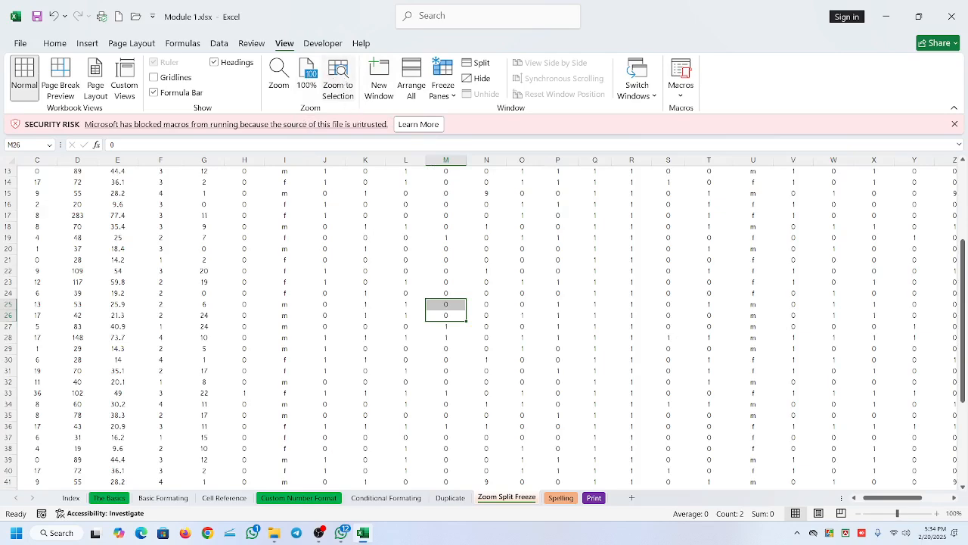
Zoom the sheet to fit the cell range O16:S26.
left_click_drag(515, 204, 669, 315)
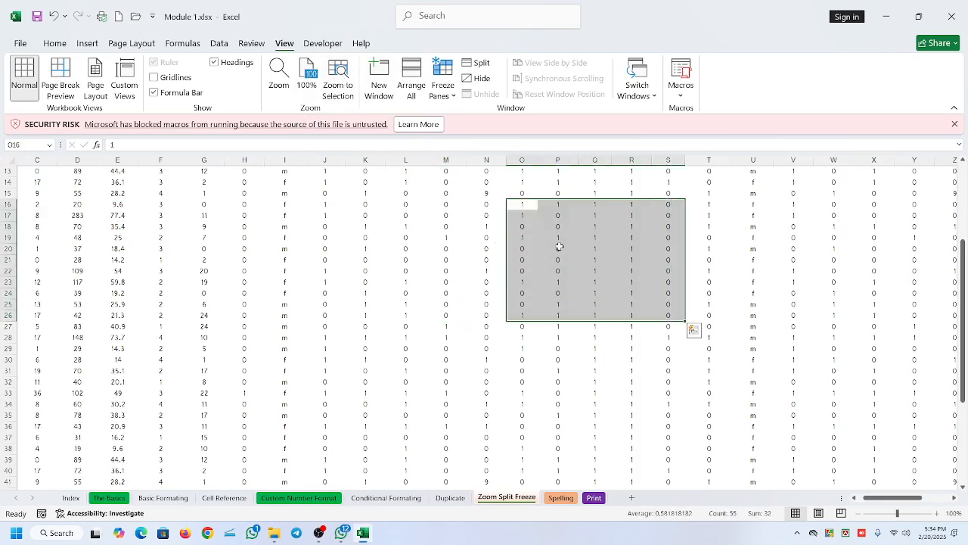
left_click(338, 78)
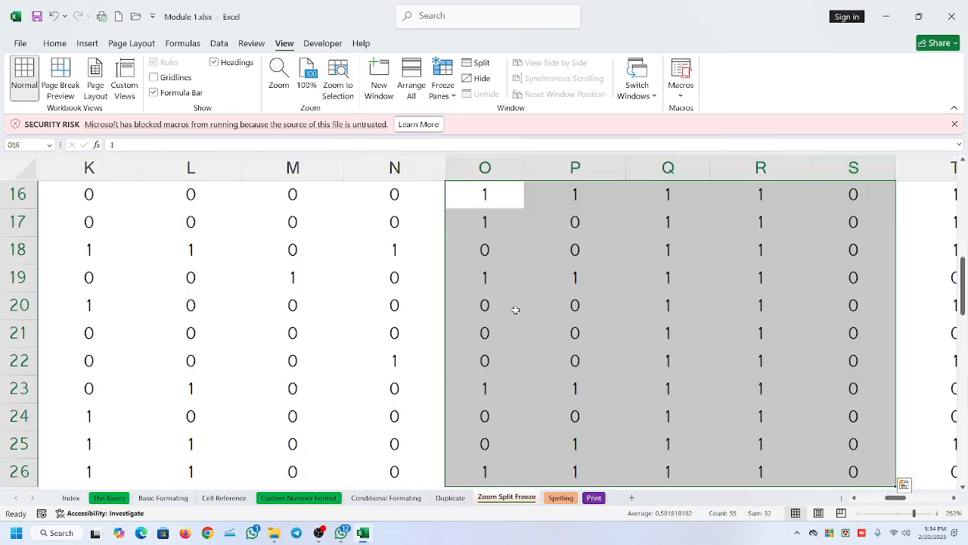
left_click(396, 206)
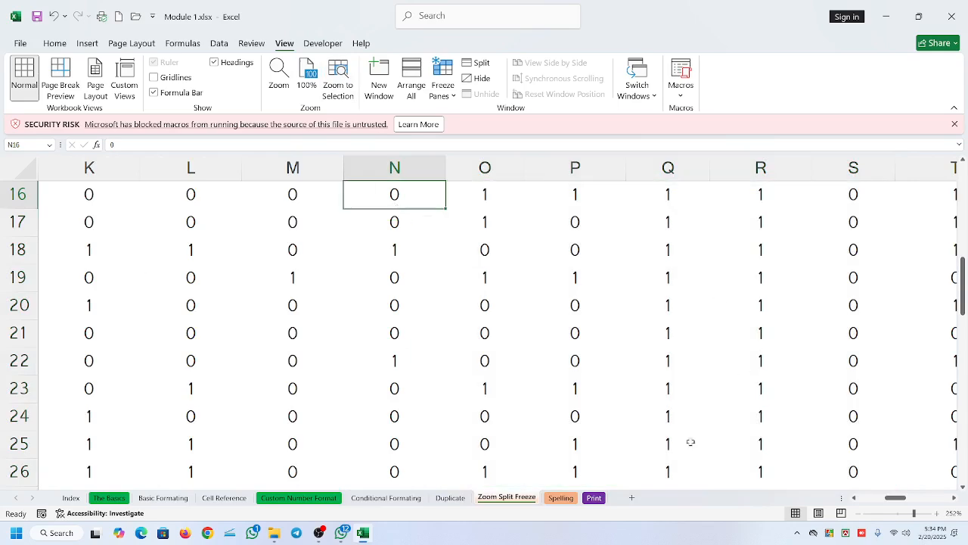
Reduce the sheet's zoom to 46% so all the data columns fit in view.
left_click(894, 513)
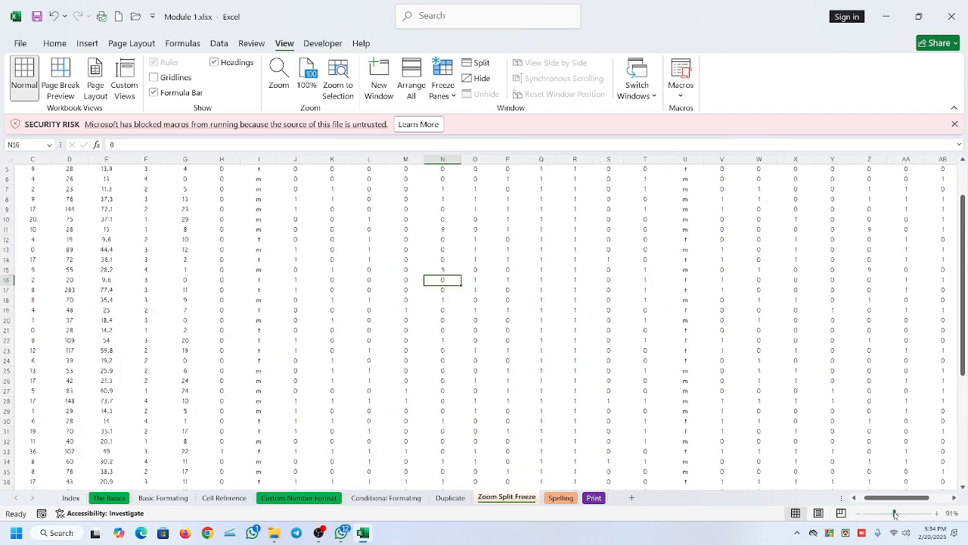
left_click(889, 514)
left_click(877, 515)
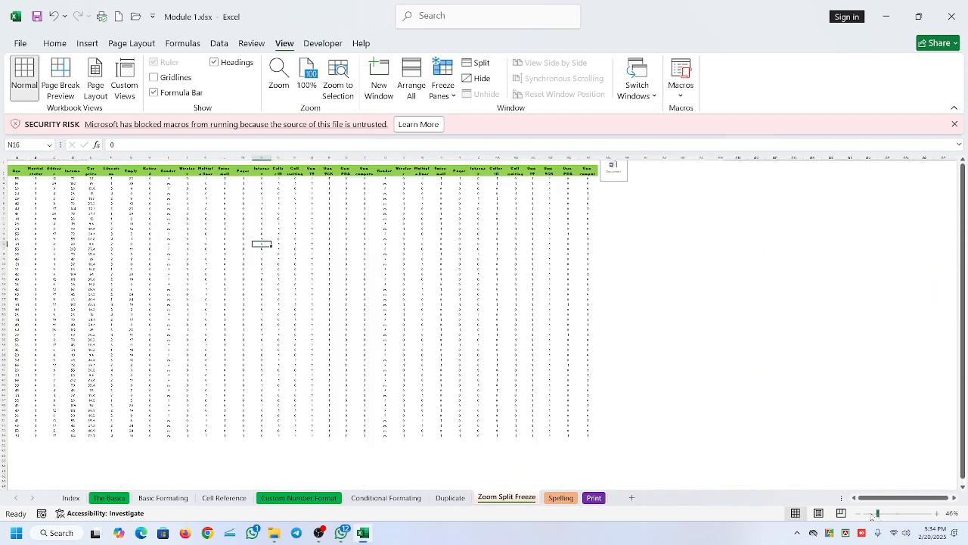
Zoom the sheet to fit the range AB6:AE16, and reduce the zoom to 59% with column A in view.
left_click_drag(513, 193, 576, 245)
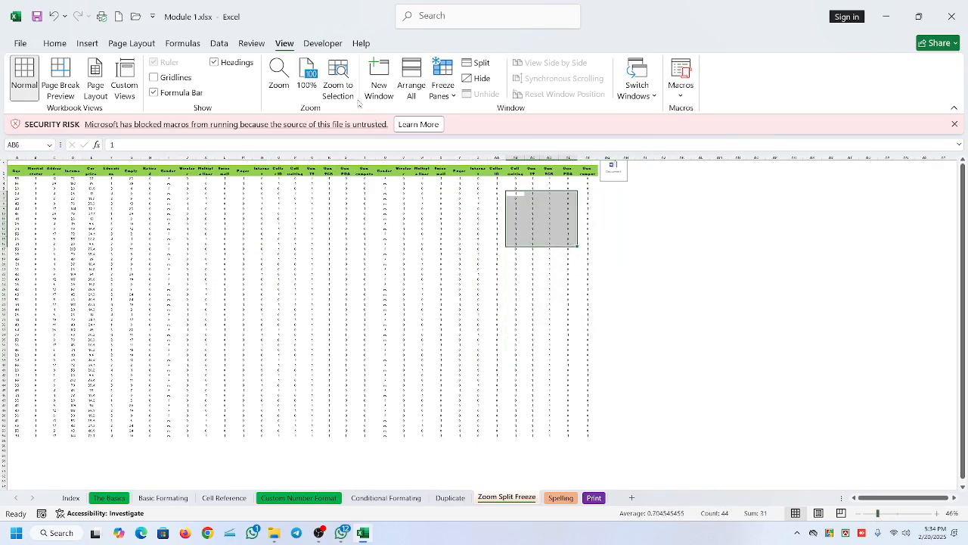
left_click(334, 68)
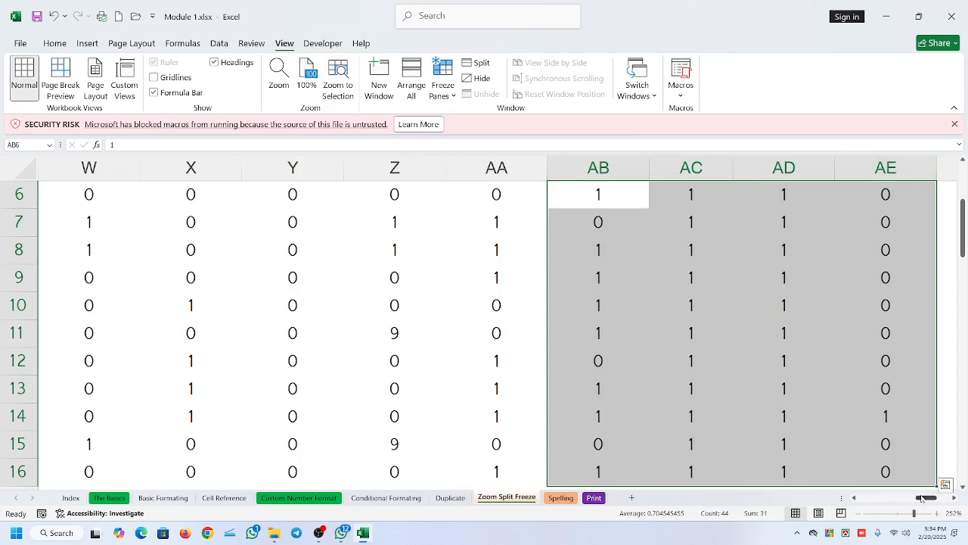
left_click_drag(924, 497, 870, 498)
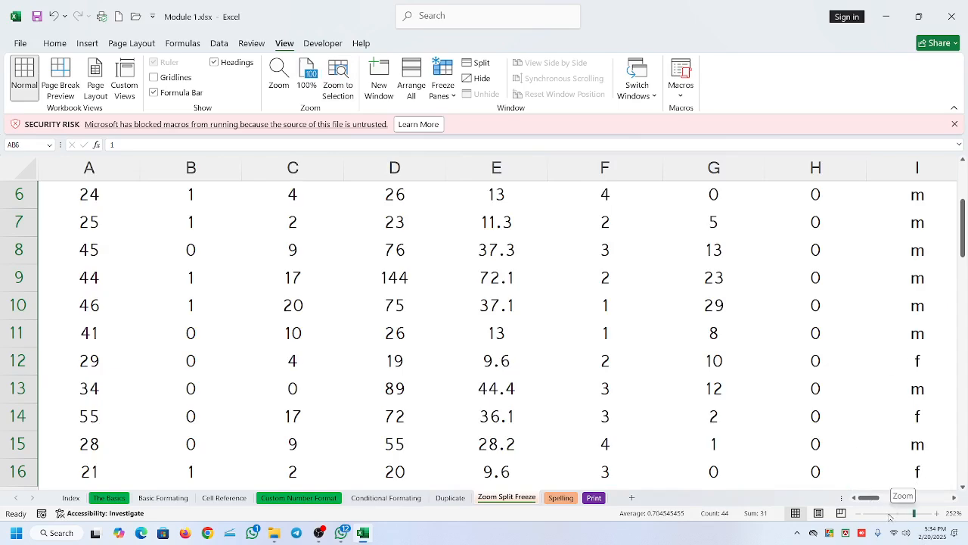
left_click_drag(893, 515, 882, 514)
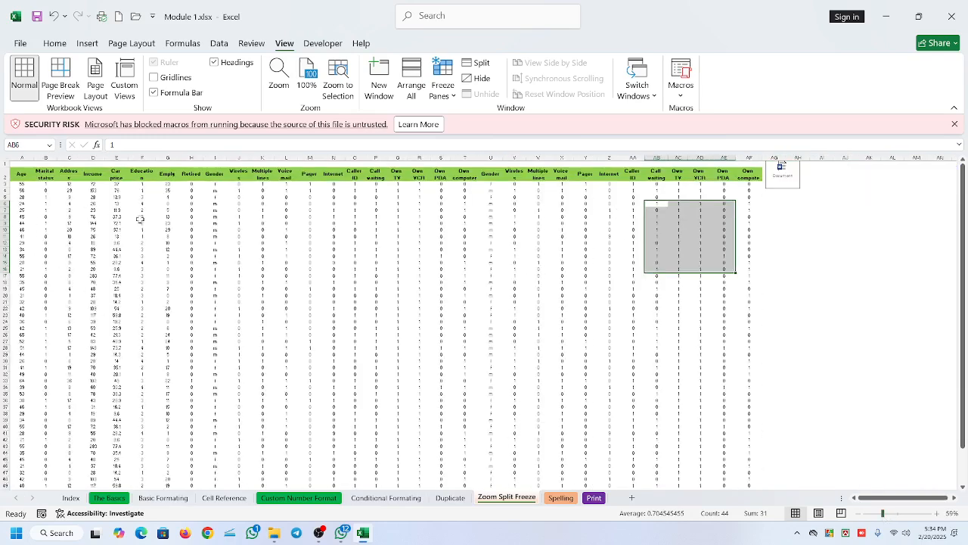
Zoom the sheet to fit the range J12:M22, and bring the zoom back down to 113%.
left_click_drag(236, 242, 321, 311)
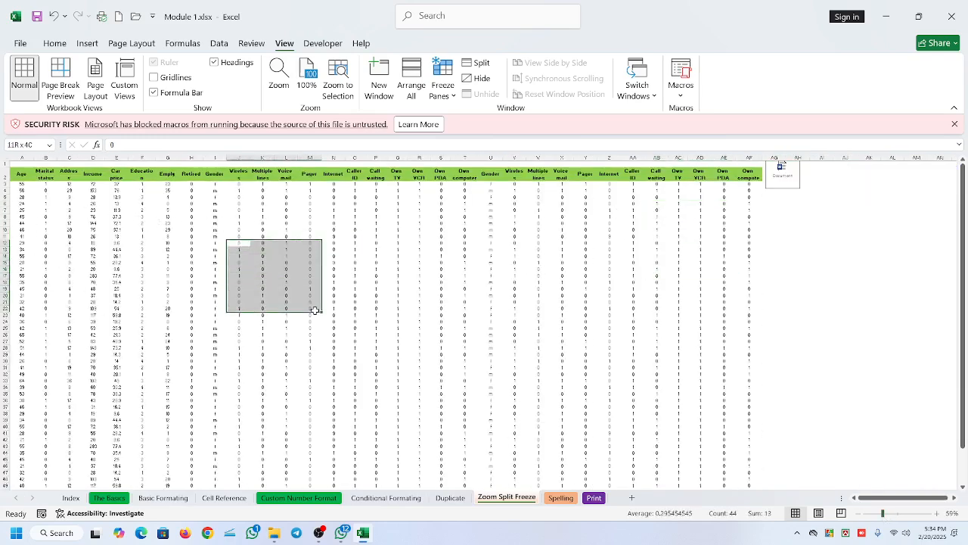
left_click(346, 75)
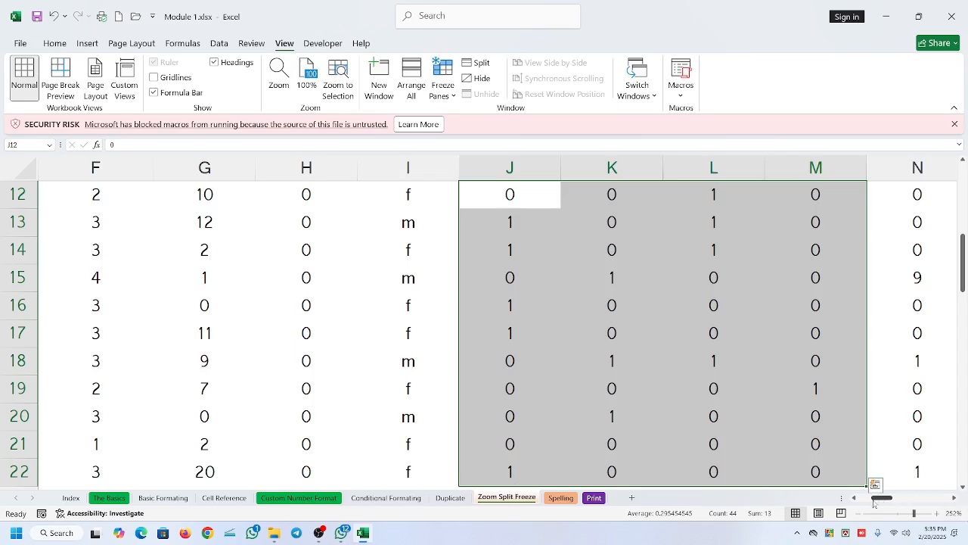
left_click_drag(874, 499, 805, 514)
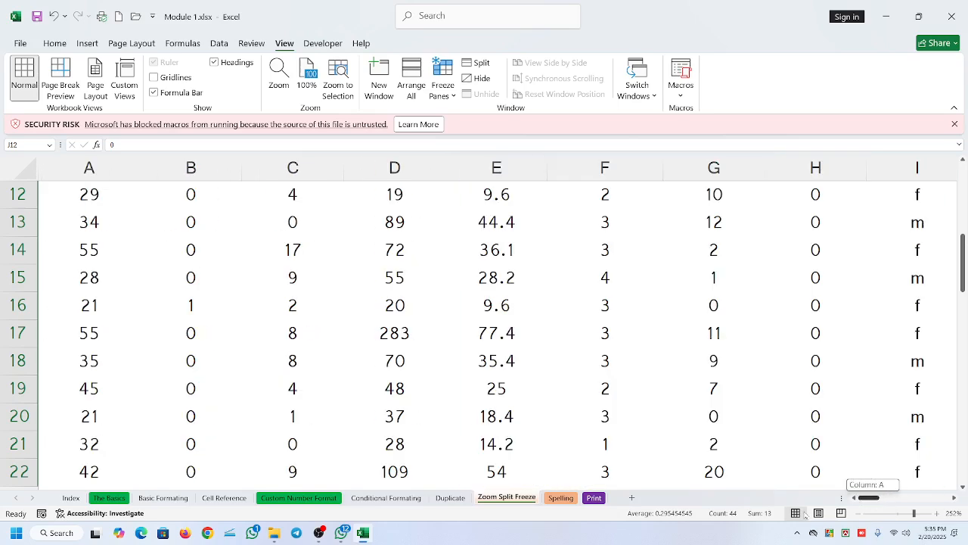
left_click(905, 516)
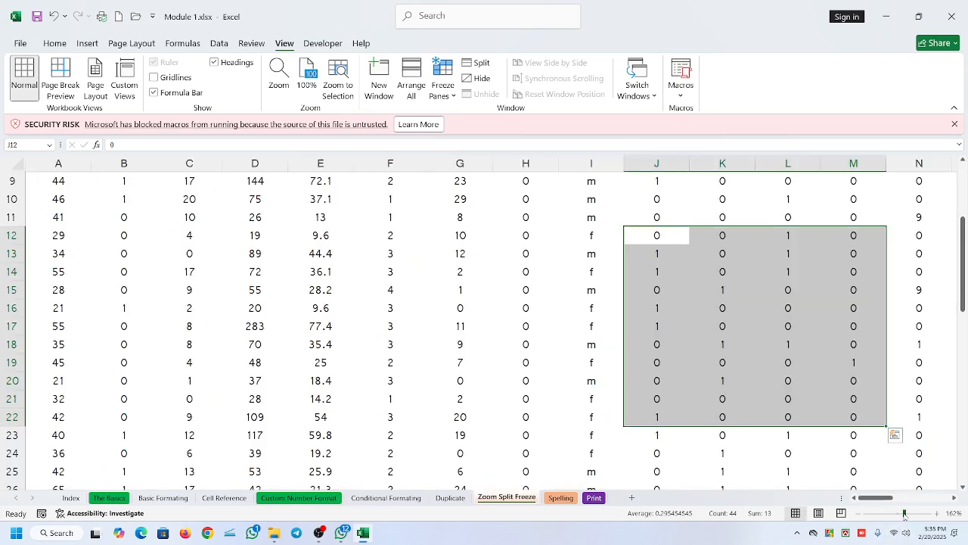
left_click(900, 514)
left_click(737, 358)
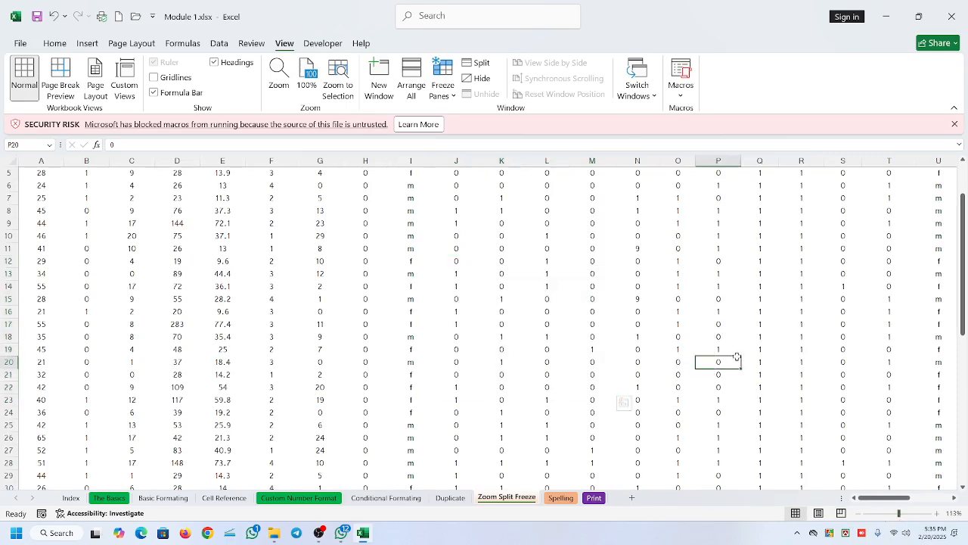
Split the worksheet window into four panes at cell I20.
left_click(484, 288)
left_click(408, 362)
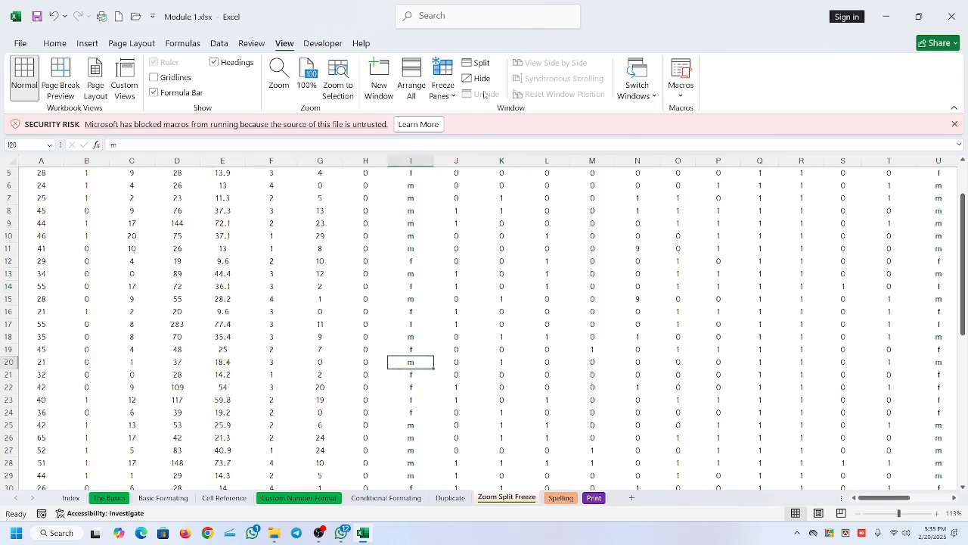
left_click(481, 63)
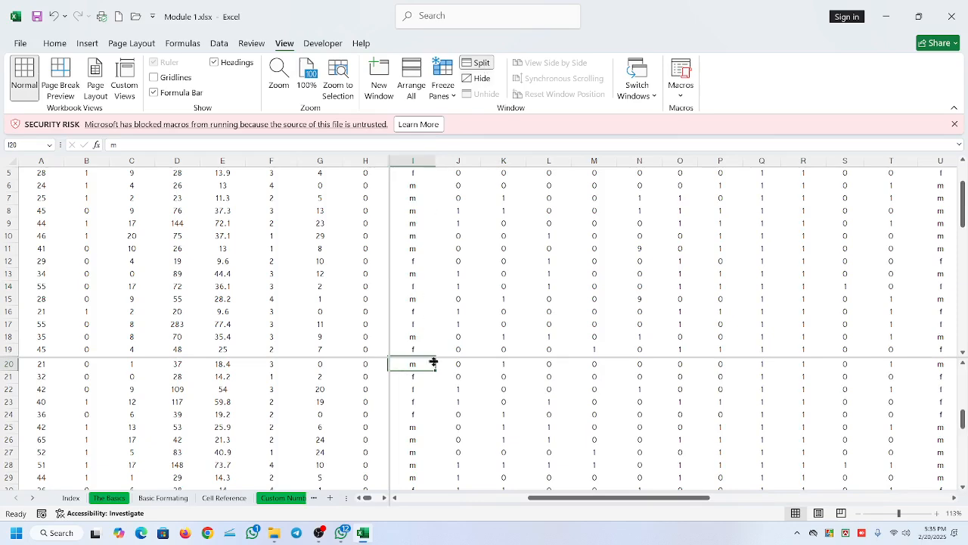
Examine how the upper and lower split panes move independently, bringing the header row into view in each.
left_click(251, 264)
scroll(257, 265, "up", 2)
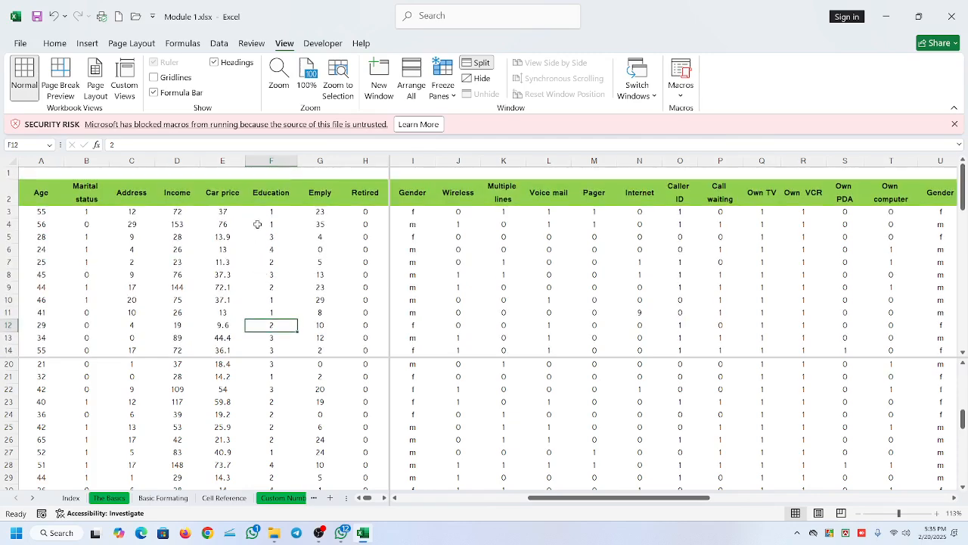
scroll(505, 264, "down", 5)
left_click(551, 412)
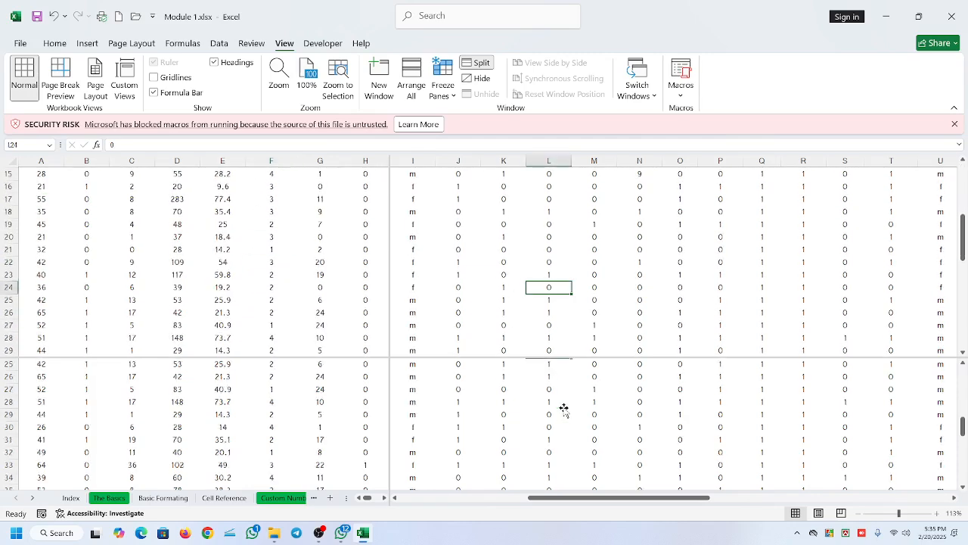
scroll(563, 409, "down", 10)
scroll(564, 409, "up", 18)
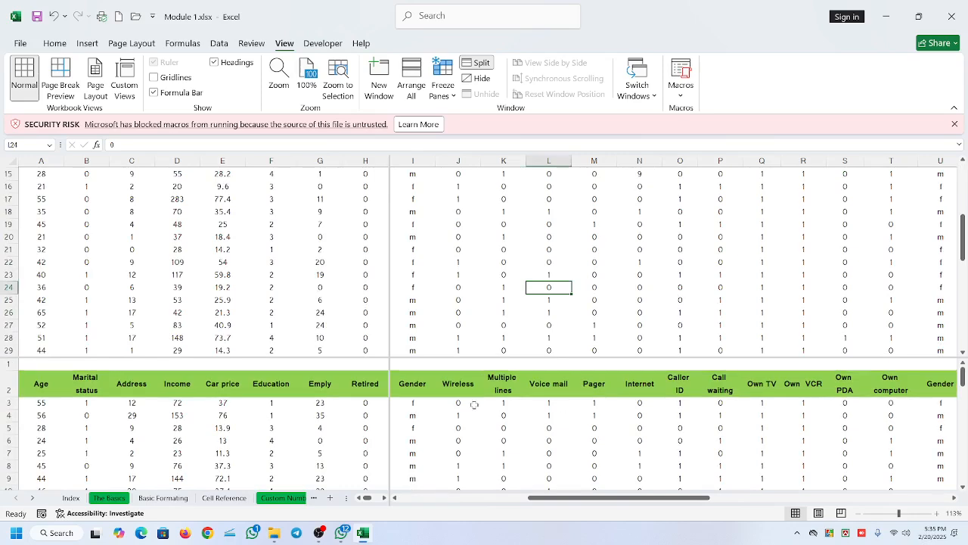
left_click(242, 429)
scroll(241, 429, "down", 3)
scroll(239, 429, "up", 3)
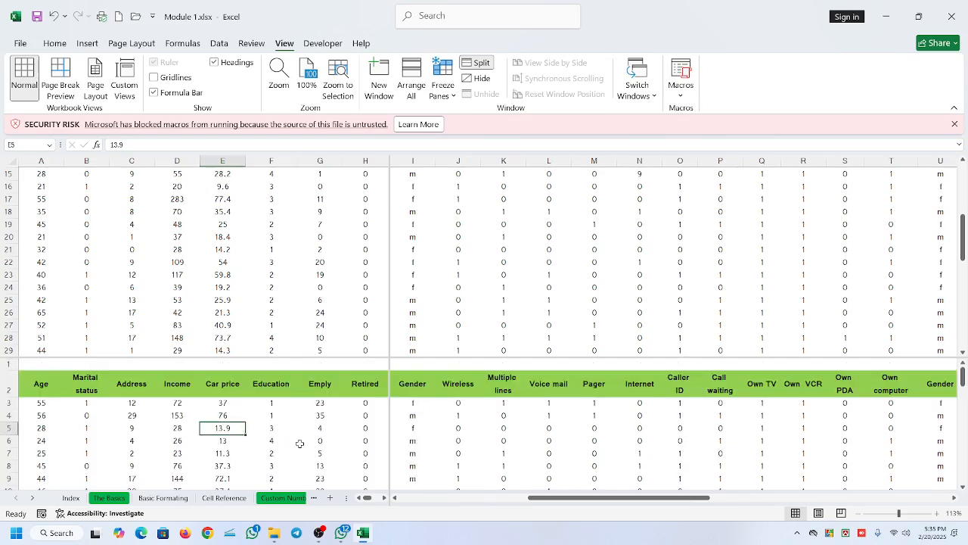
Bring columns X to AF into view beside columns A to H and compare the data across the four panes.
left_click_drag(601, 498, 889, 470)
left_click(549, 409)
left_click(355, 386)
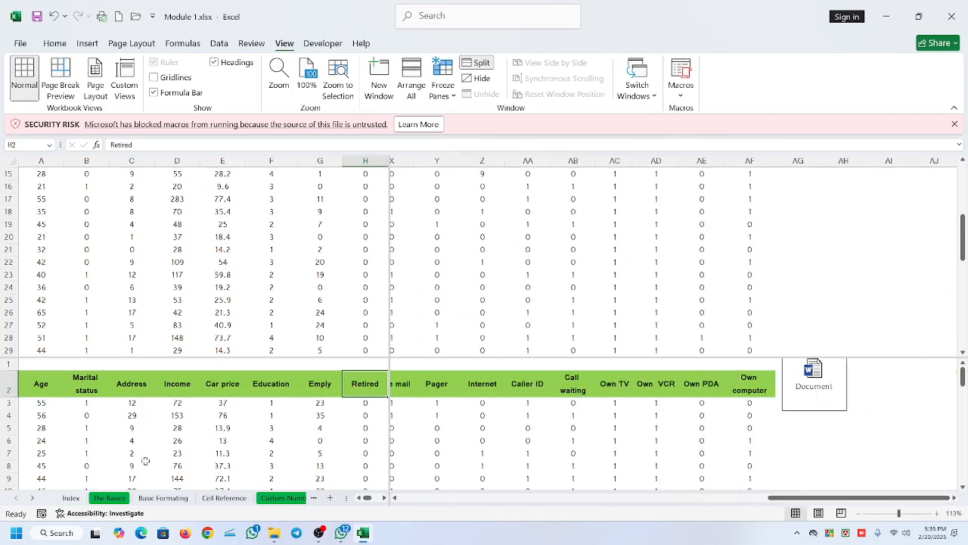
scroll(140, 449, "down", 3)
scroll(218, 436, "up", 3)
left_click(497, 300)
left_click(574, 262)
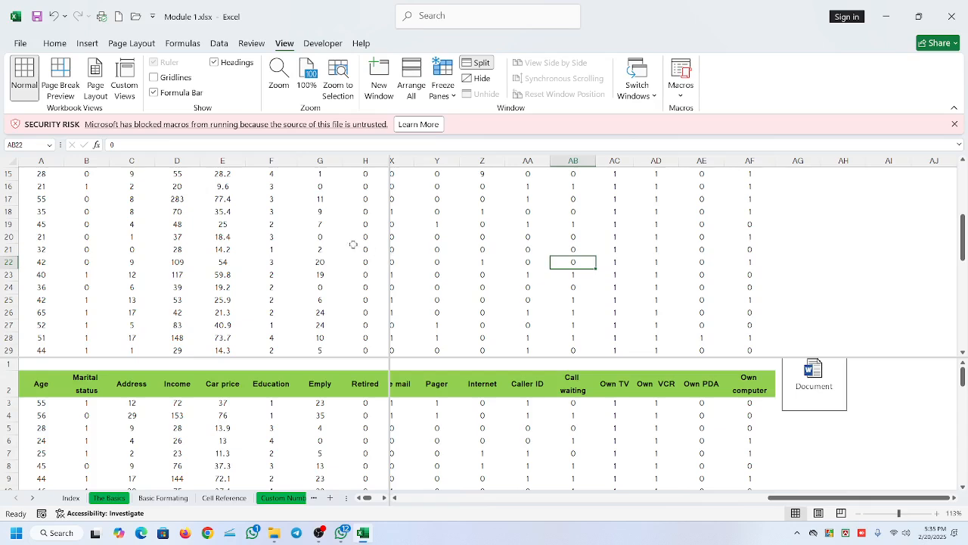
left_click(337, 236)
left_click(528, 224)
left_click(569, 399)
left_click(582, 254)
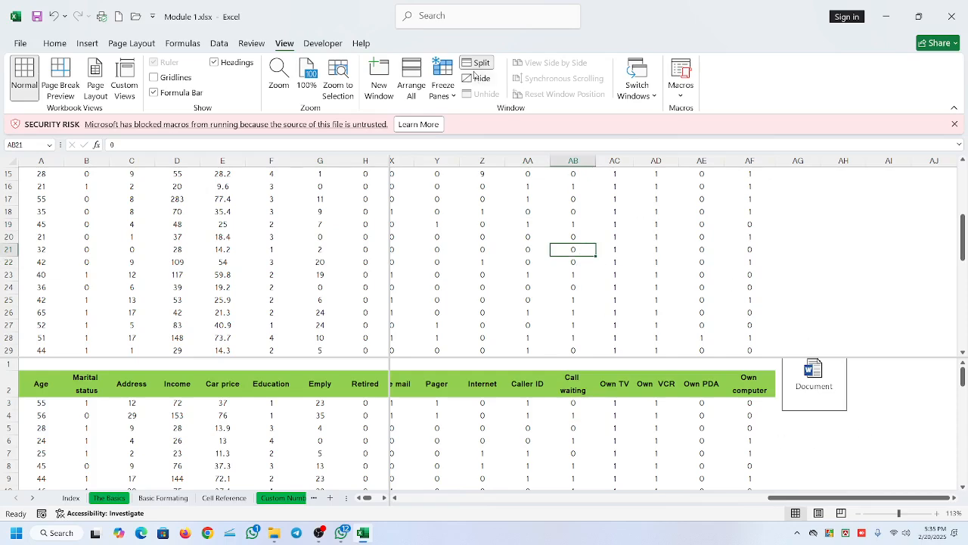
Remove the split from the worksheet window and return to the header row.
left_click(477, 64)
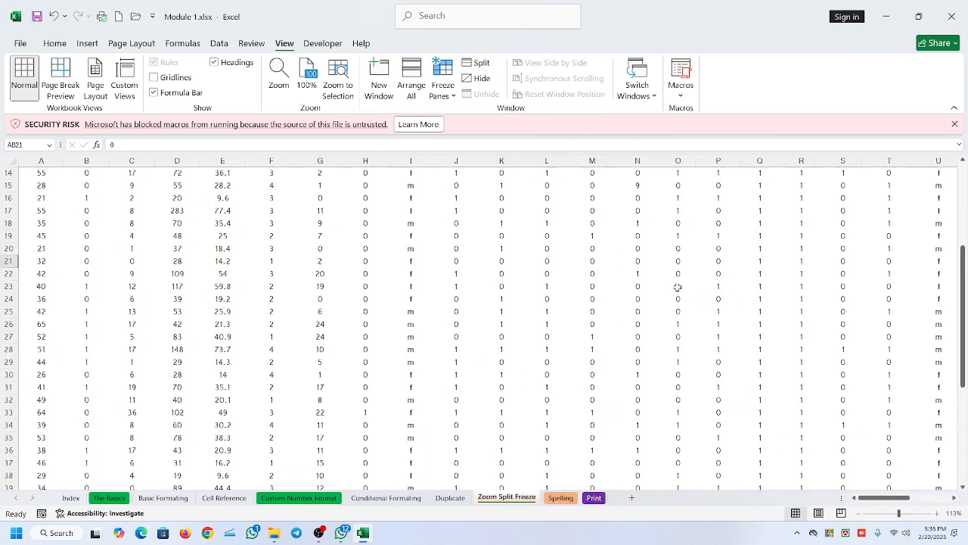
scroll(575, 288, "up", 5)
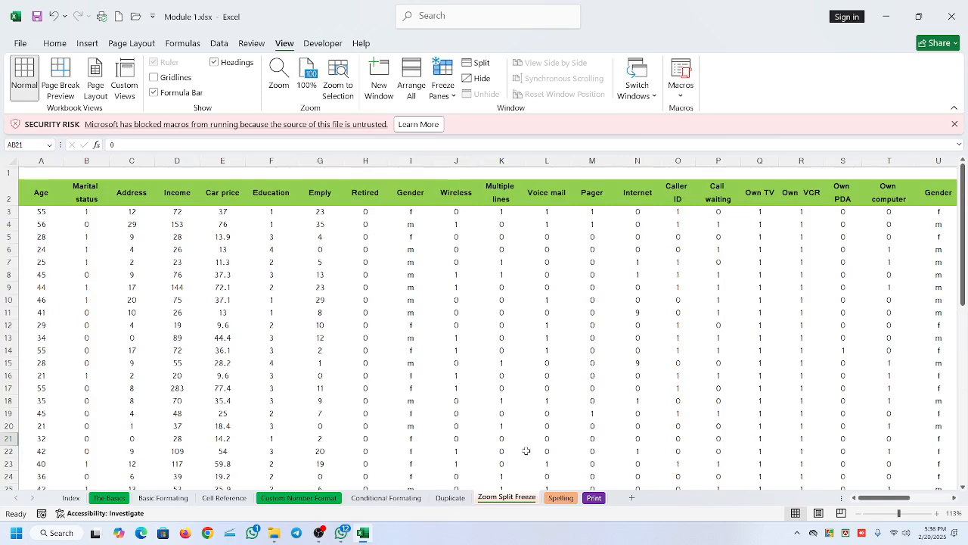
left_click(319, 532)
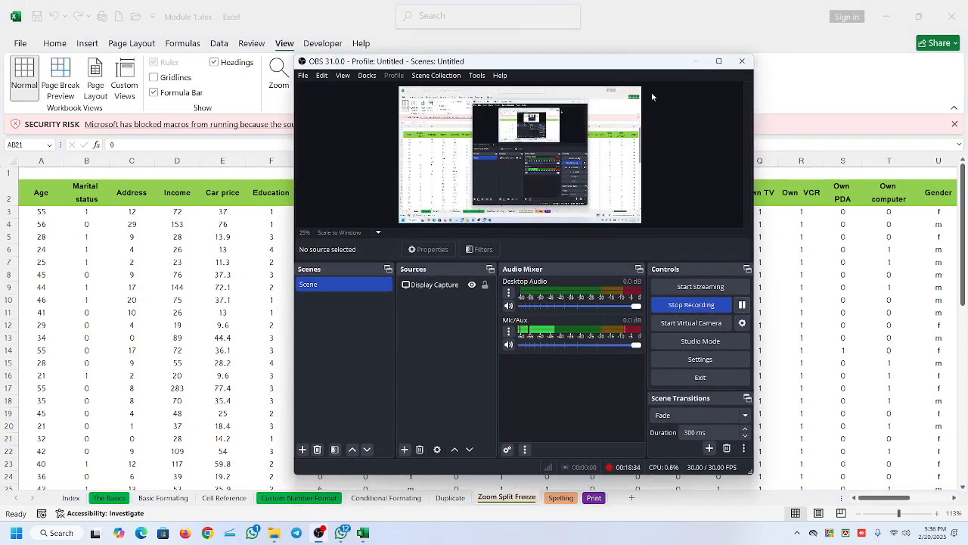
left_click(695, 65)
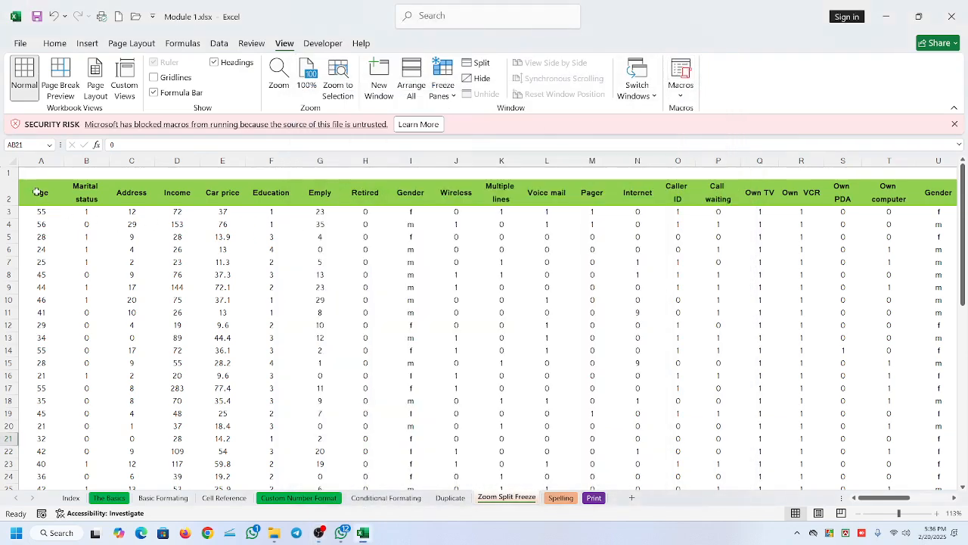
Examine the header row A2:AF2 and sample values beneath the Own TV and Own computer headings.
left_click_drag(37, 192, 892, 195)
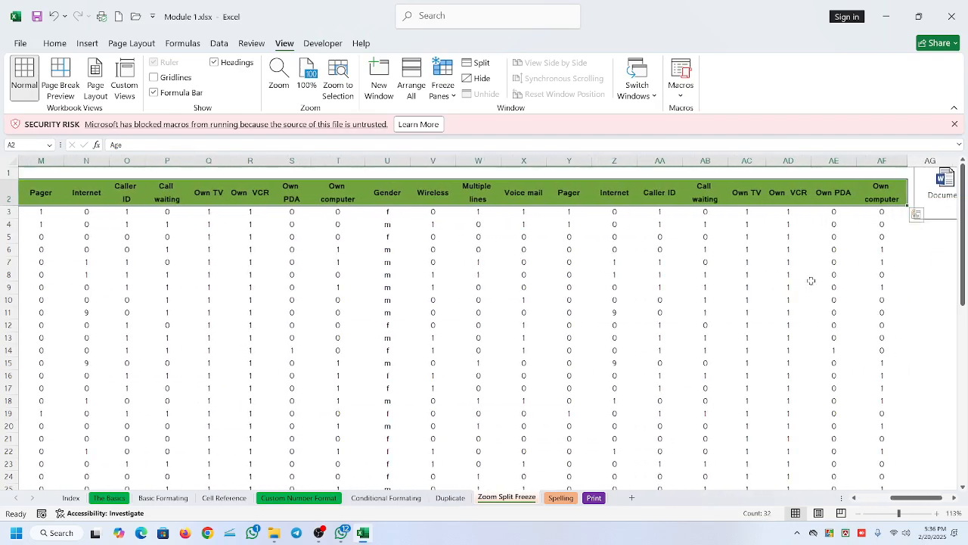
left_click(756, 191)
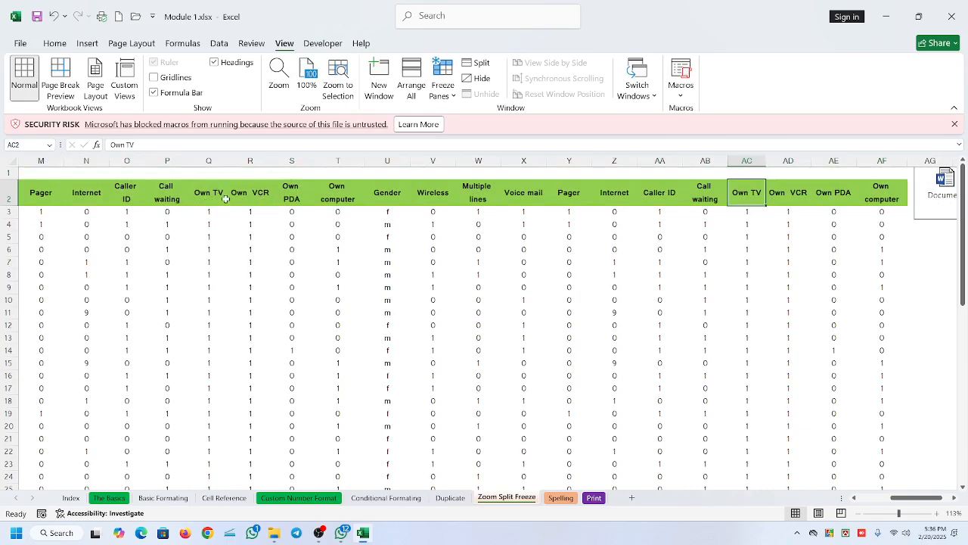
left_click_drag(212, 261, 228, 382)
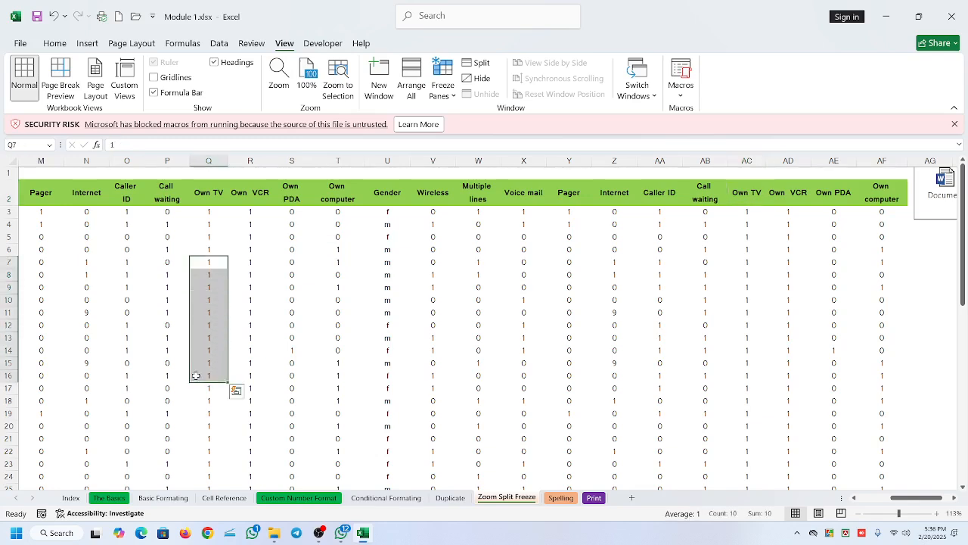
left_click(338, 229)
left_click_drag(339, 228, 348, 380)
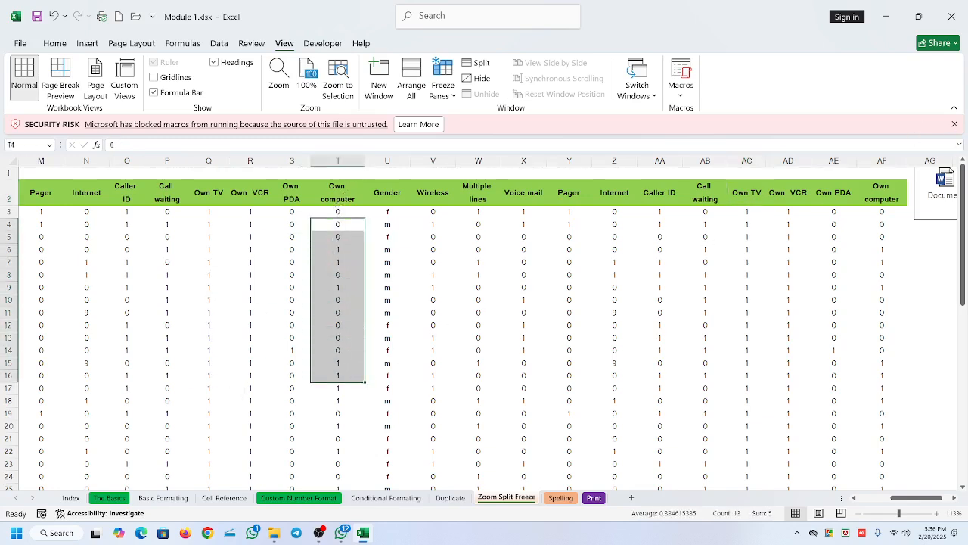
left_click(462, 301)
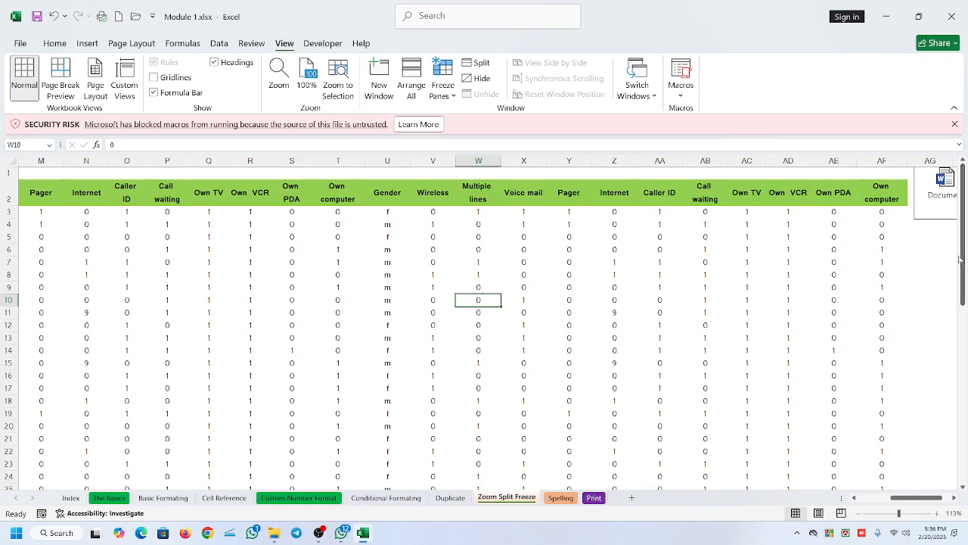
Examine the lower data rows in columns M to AF, checking their values against the column headings in row 2.
left_click_drag(962, 266, 909, 366)
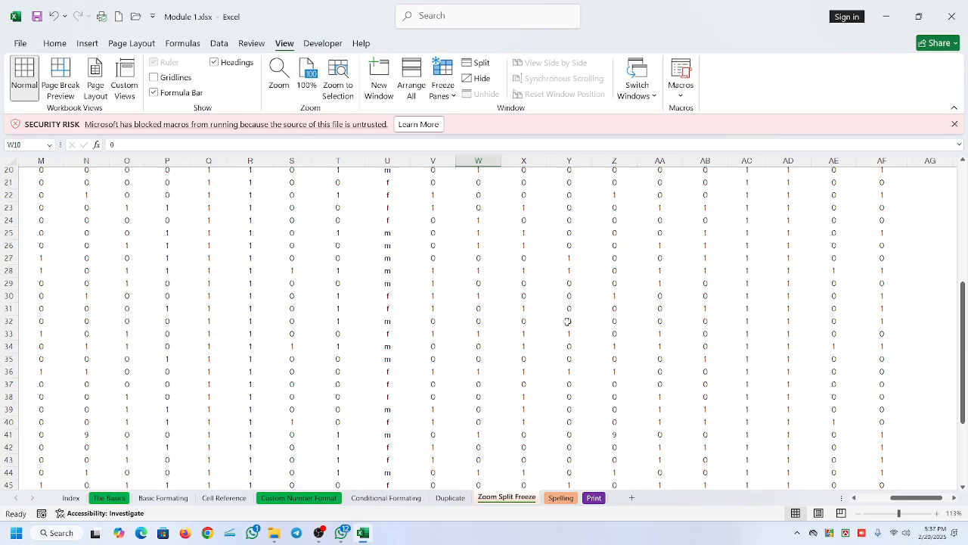
left_click(695, 285)
left_click(394, 268)
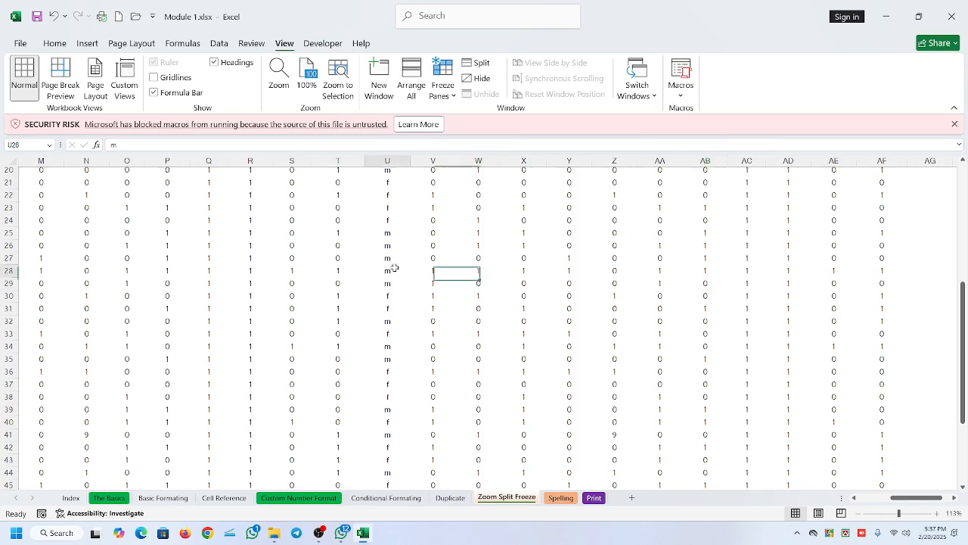
scroll(371, 315, "up", 6)
left_click(530, 193)
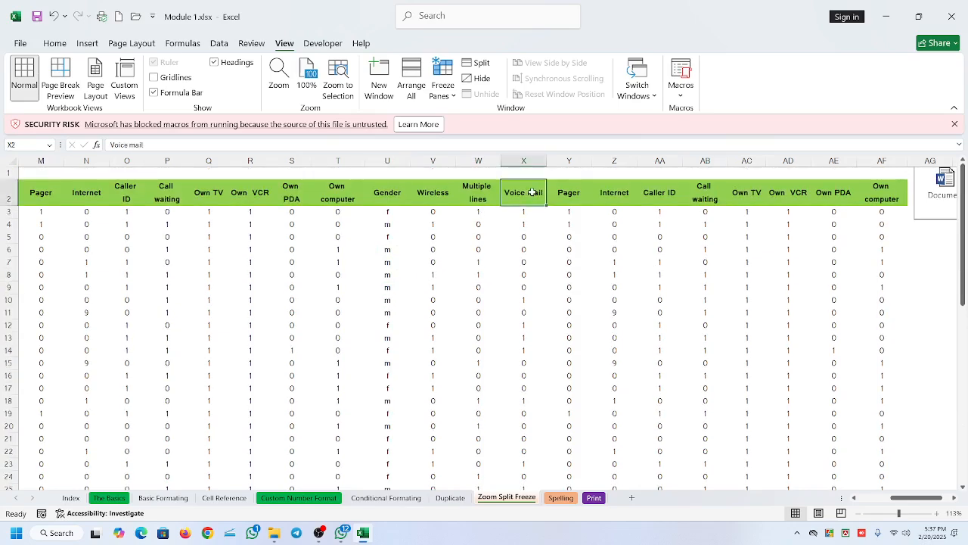
scroll(514, 363, "down", 8)
left_click(528, 403)
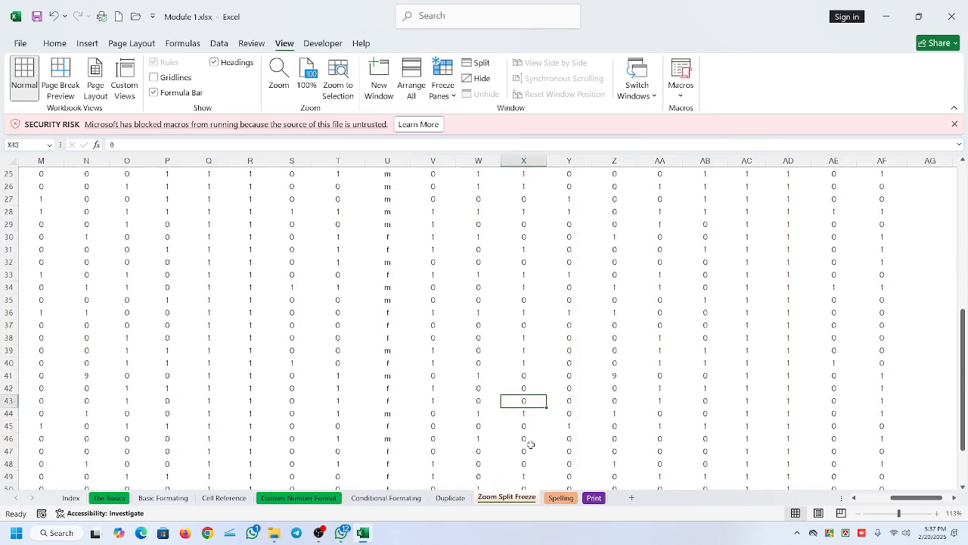
left_click(527, 440)
left_click(617, 376)
left_click(723, 400)
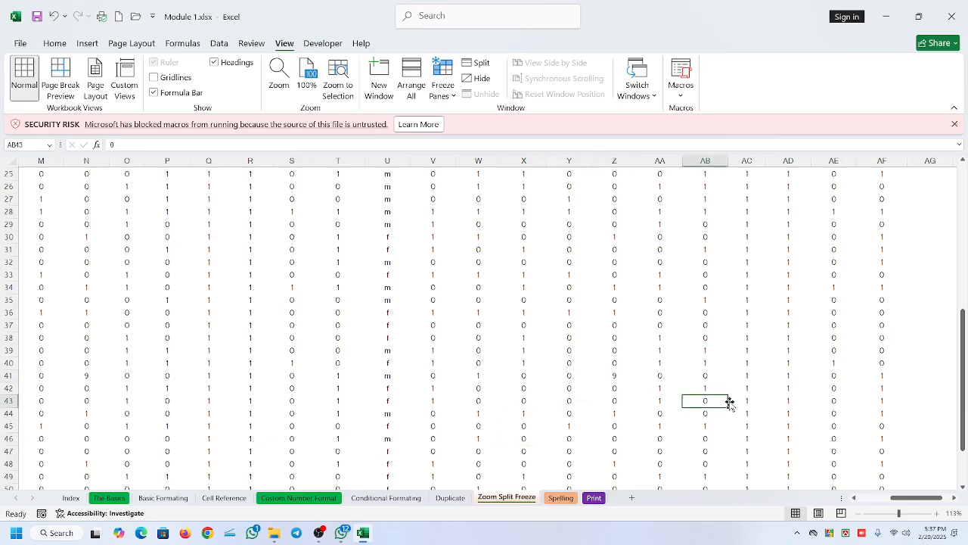
left_click(813, 376)
scroll(485, 334, "up", 8)
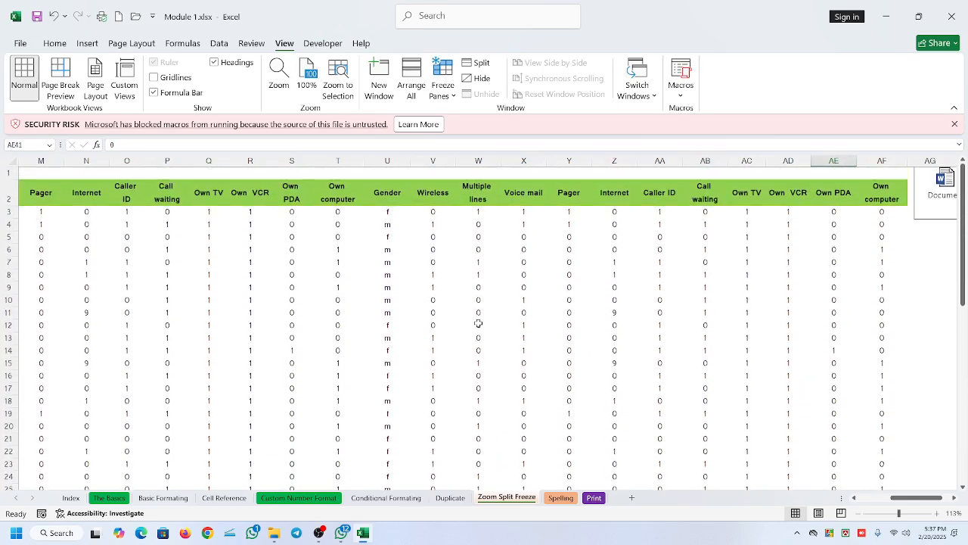
scroll(492, 308, "down", 15)
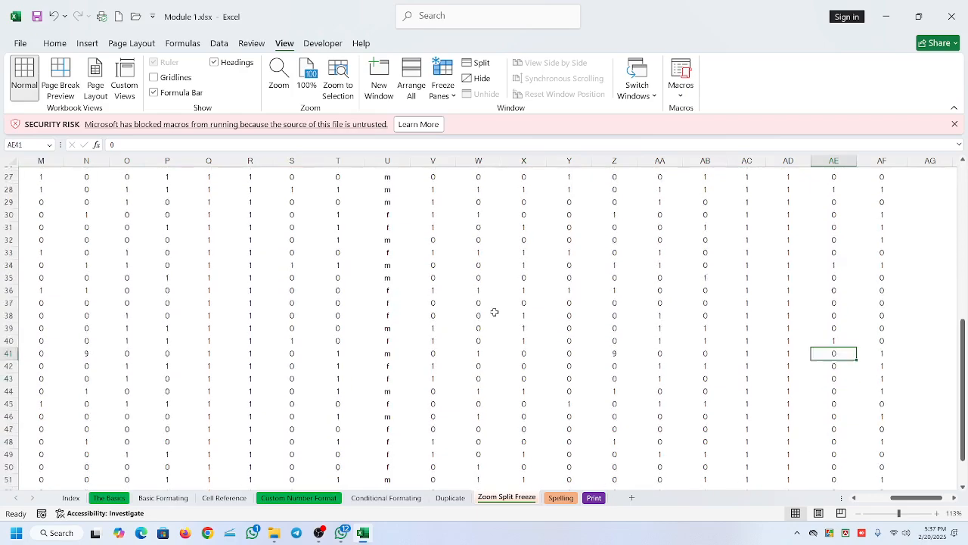
scroll(495, 312, "up", 15)
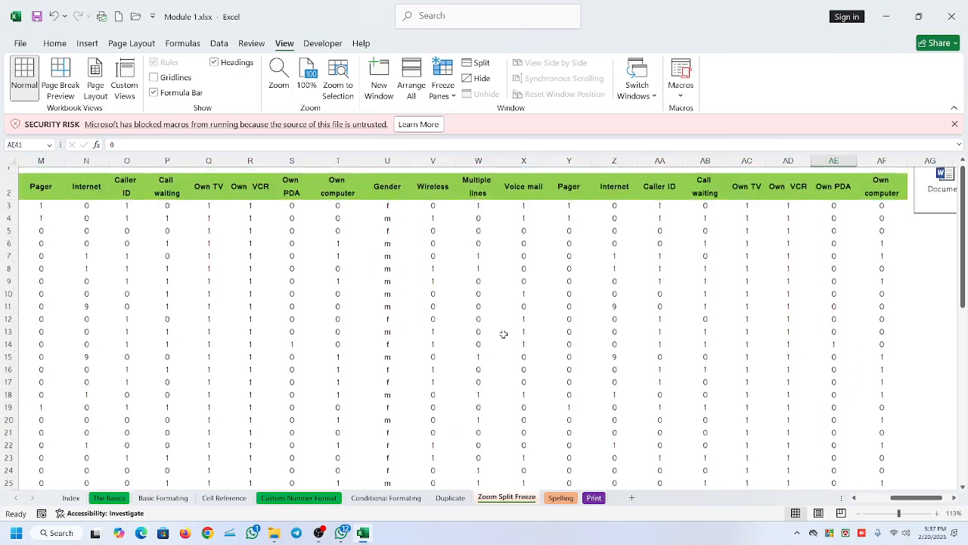
Freeze the rows above cell A3 so header row 2 remains in place, leaving all columns scrollable.
left_click_drag(210, 195, 881, 195)
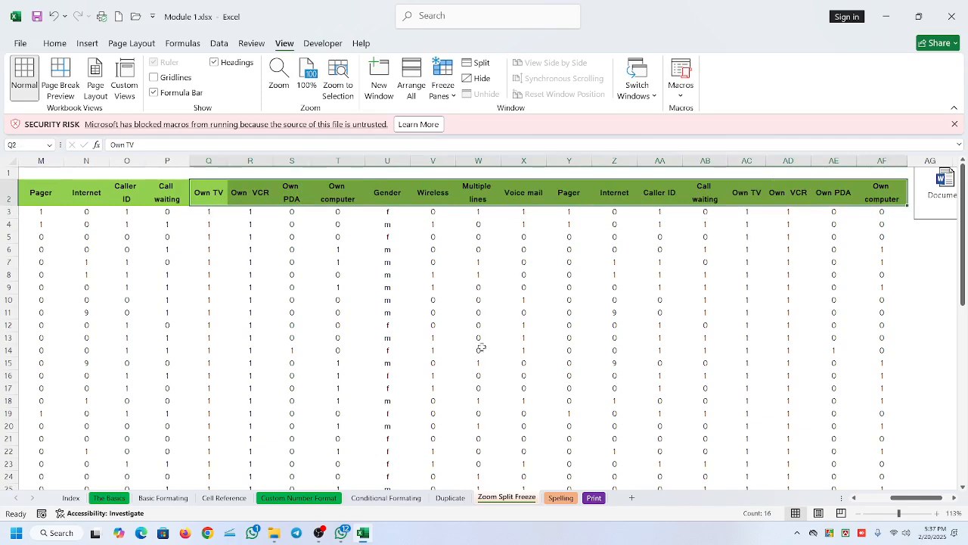
left_click(464, 301)
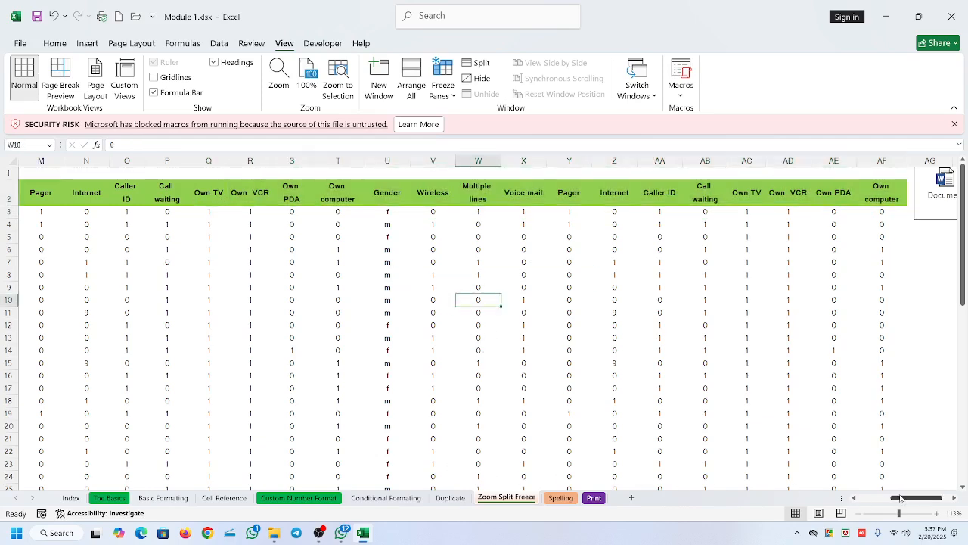
left_click_drag(902, 499, 868, 499)
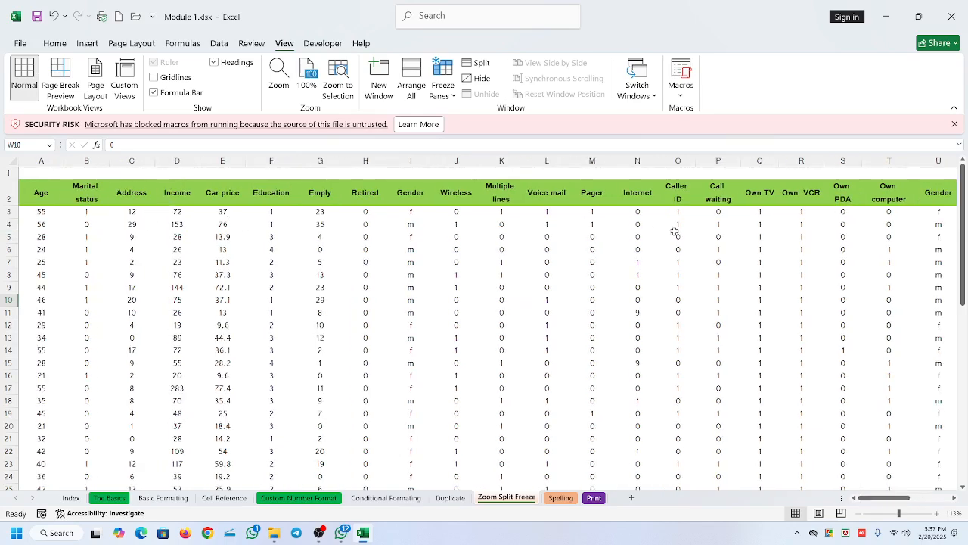
left_click(84, 195)
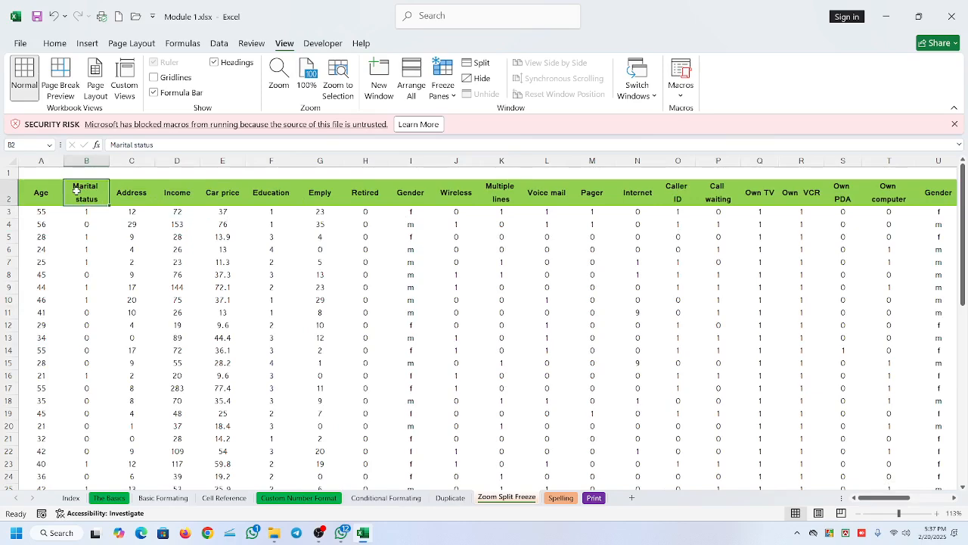
left_click(55, 198)
left_click(53, 211)
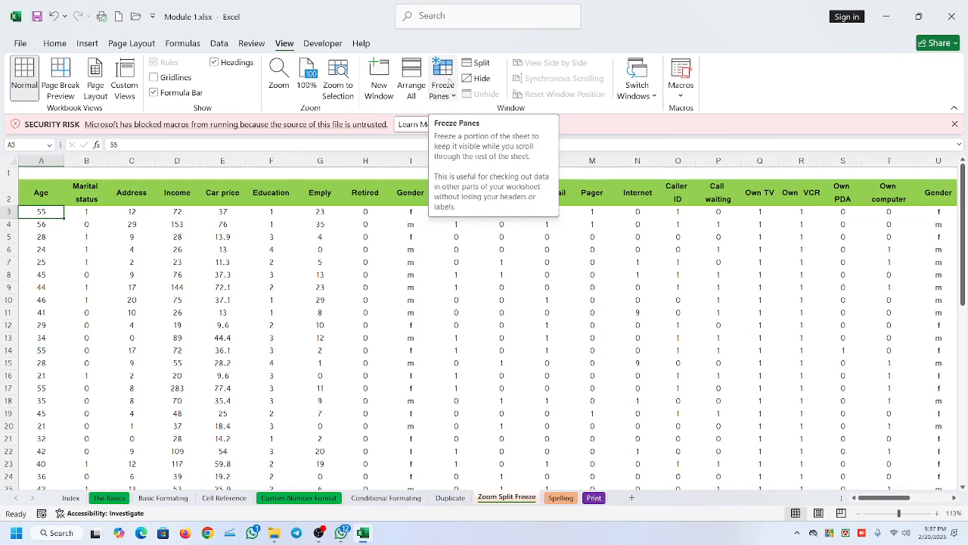
left_click(445, 75)
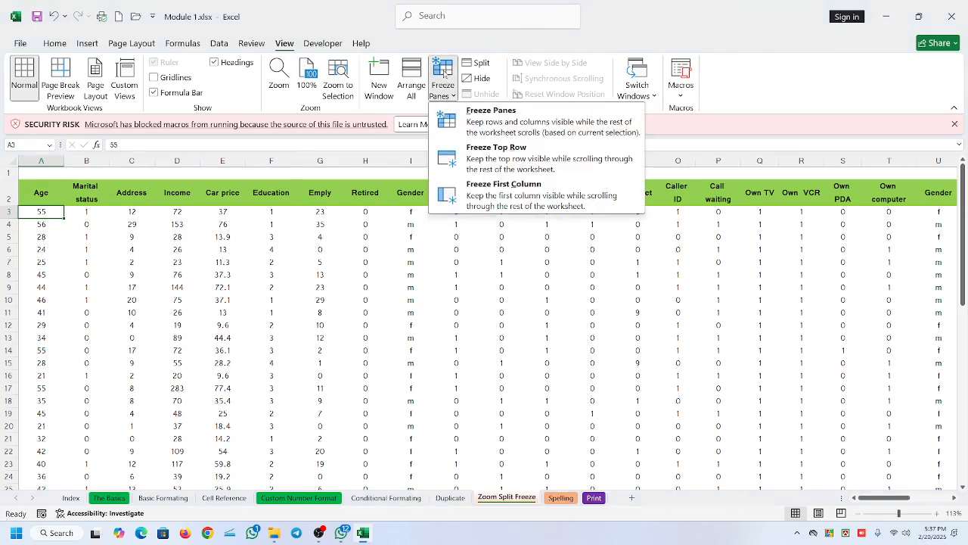
left_click(497, 122)
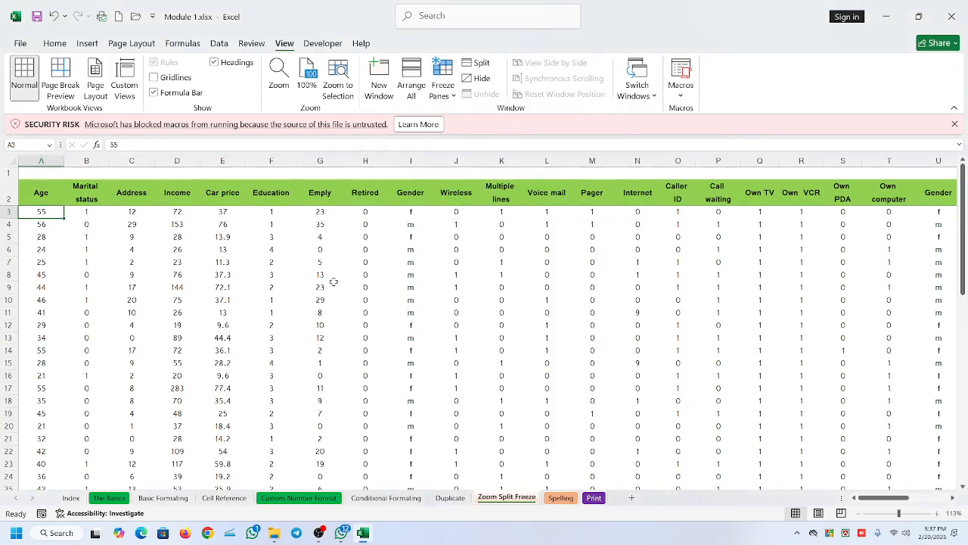
Examine the data rows down to row 54 against the frozen headings, and return to the first data row.
scroll(333, 281, "down", 3)
left_click(236, 192)
scroll(360, 331, "down", 4)
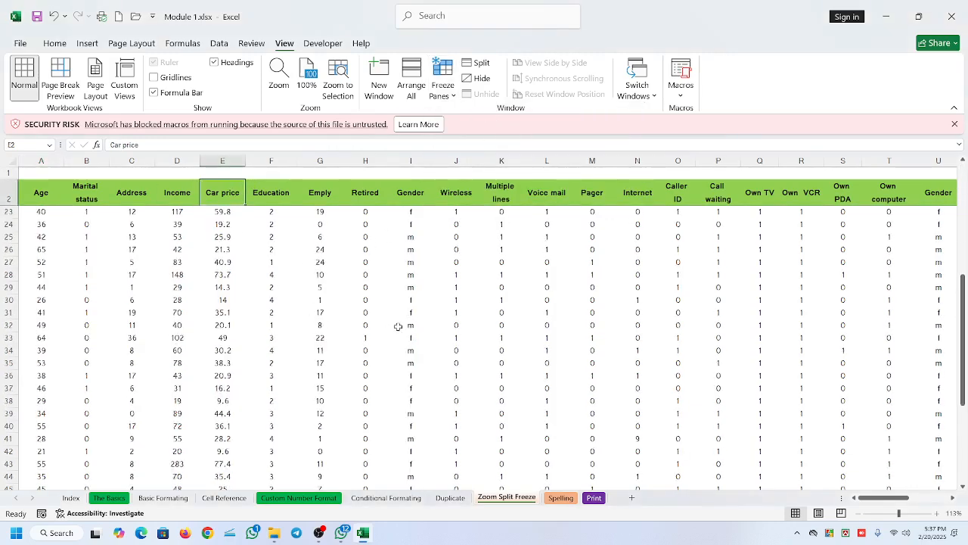
scroll(557, 296, "down", 15)
scroll(581, 287, "up", 11)
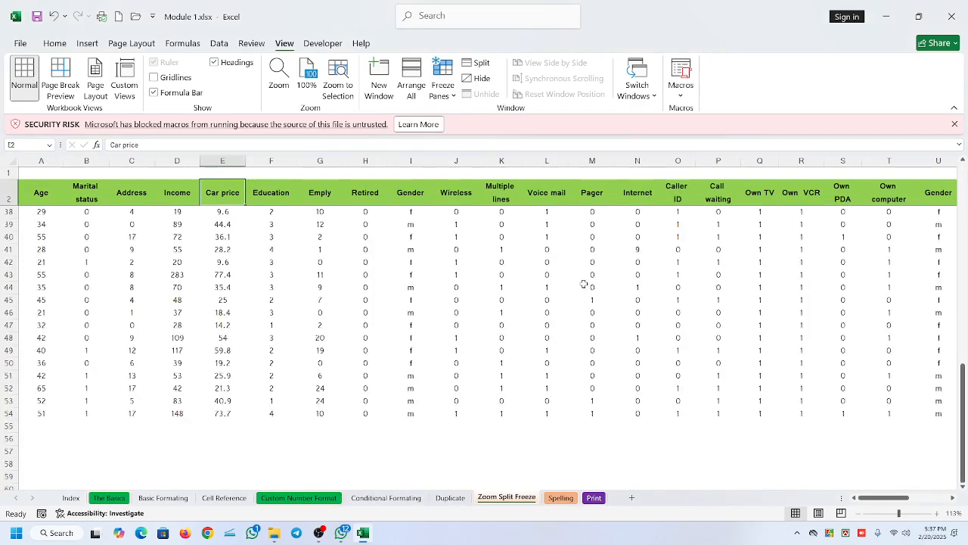
scroll(585, 283, "up", 12)
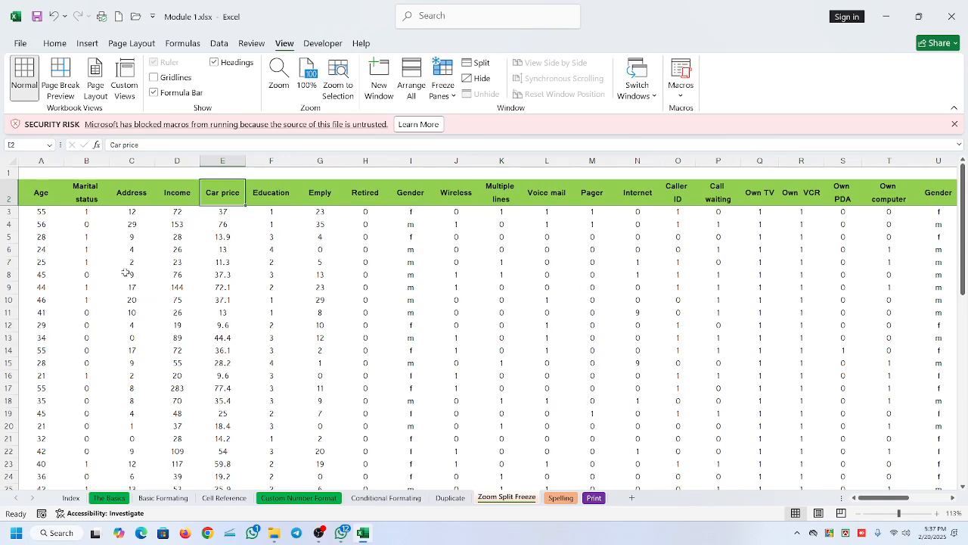
Unfreeze the header rows and check how the headings behave when viewing rows further down.
left_click(89, 201)
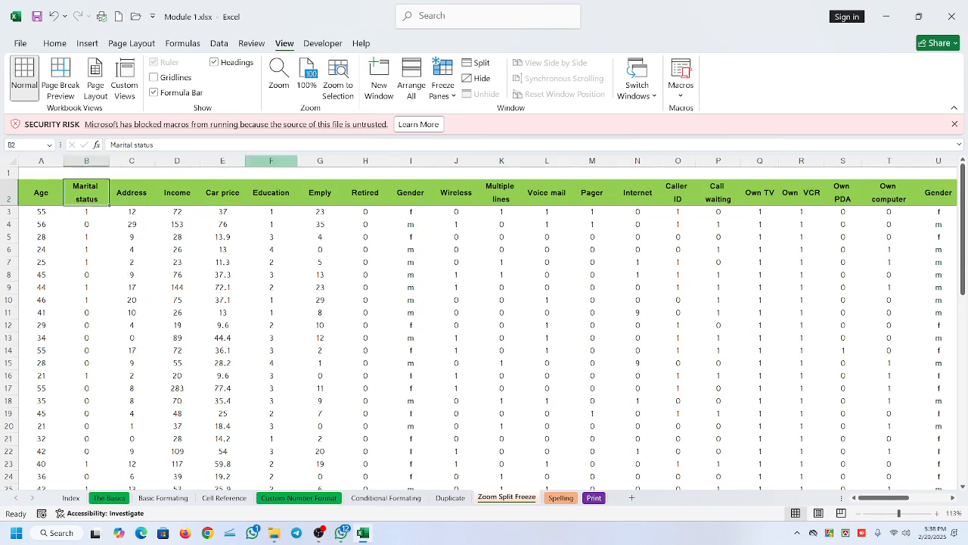
left_click(443, 82)
left_click(463, 113)
left_click(181, 287)
scroll(204, 283, "down", 7)
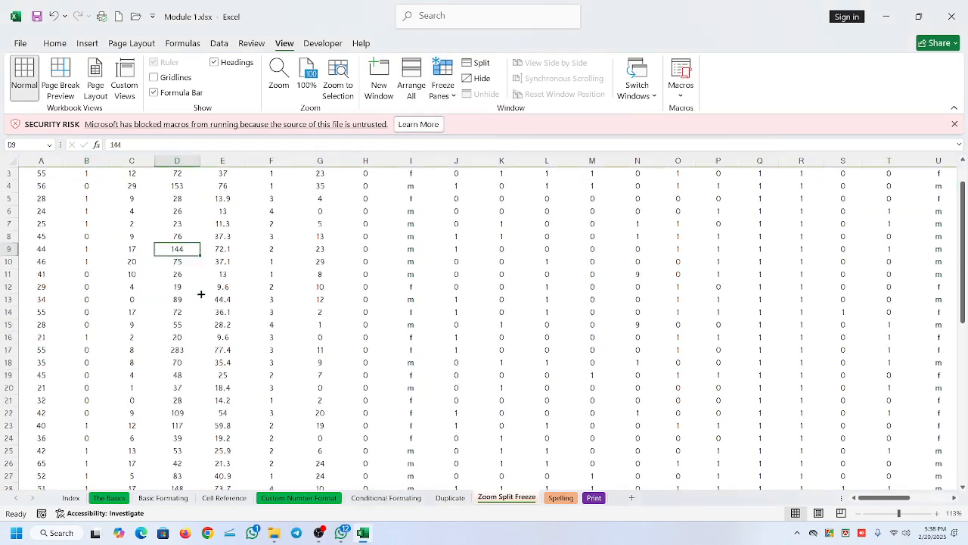
scroll(210, 288, "up", 7)
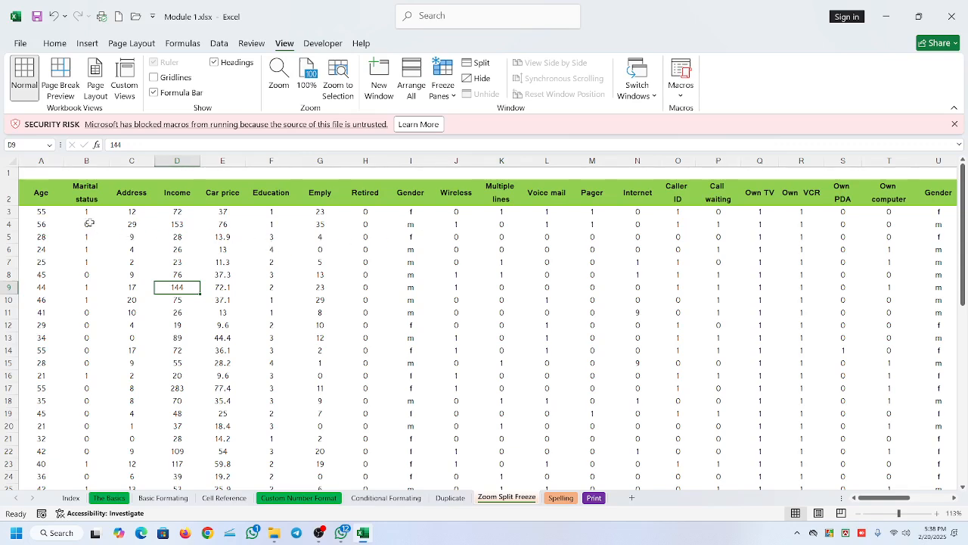
Freeze rows 1 to 2 and columns A to C at cell D3, and compare them with columns S to AF.
left_click(177, 213)
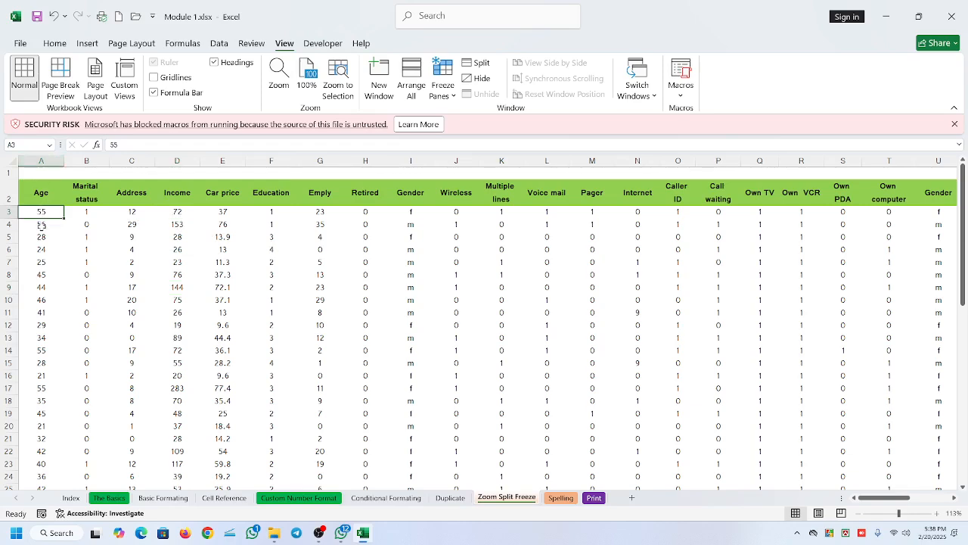
left_click(123, 215)
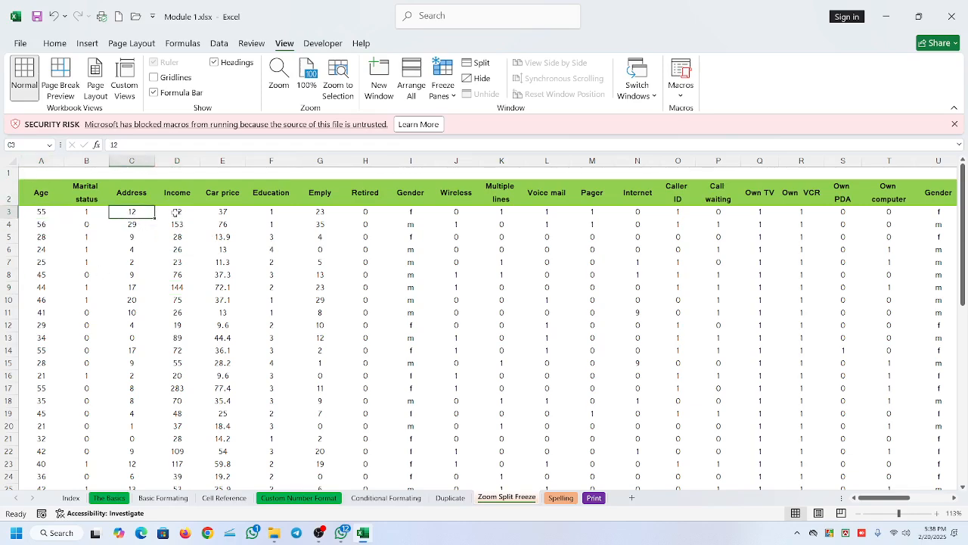
left_click(173, 214)
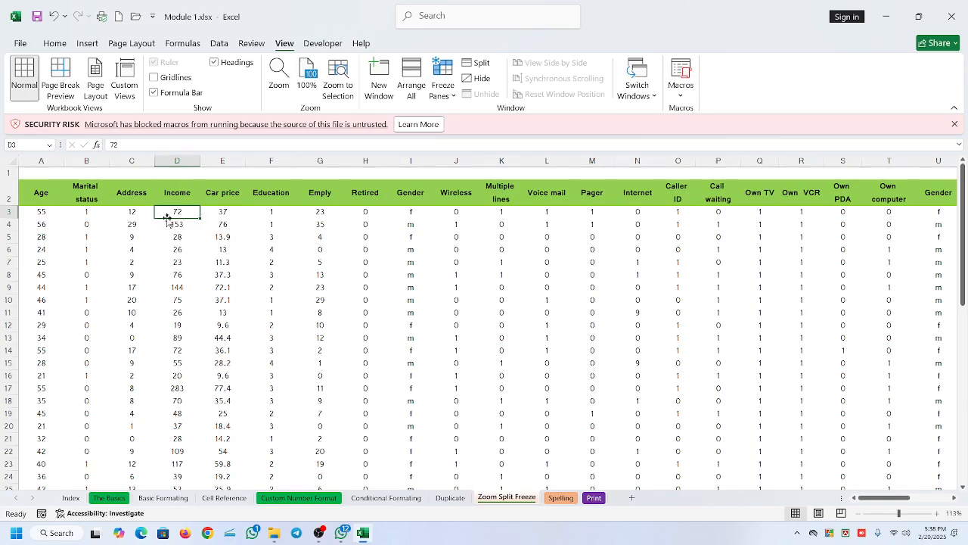
left_click(445, 83)
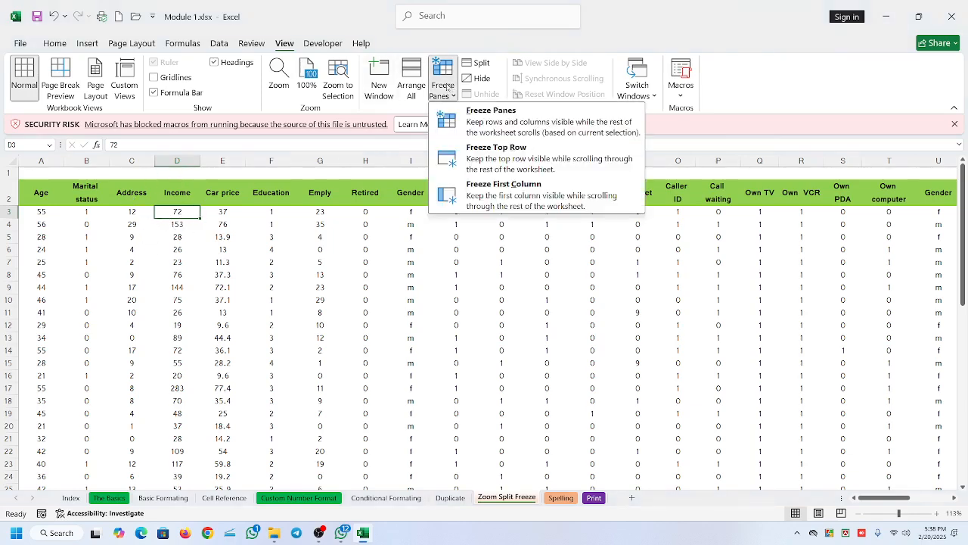
left_click(500, 120)
scroll(492, 303, "down", 3)
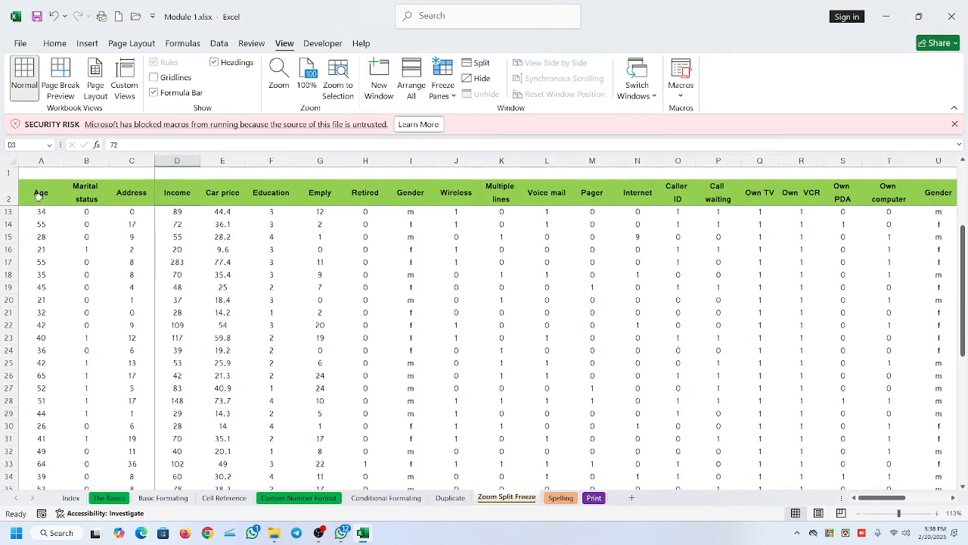
left_click_drag(881, 496, 925, 497)
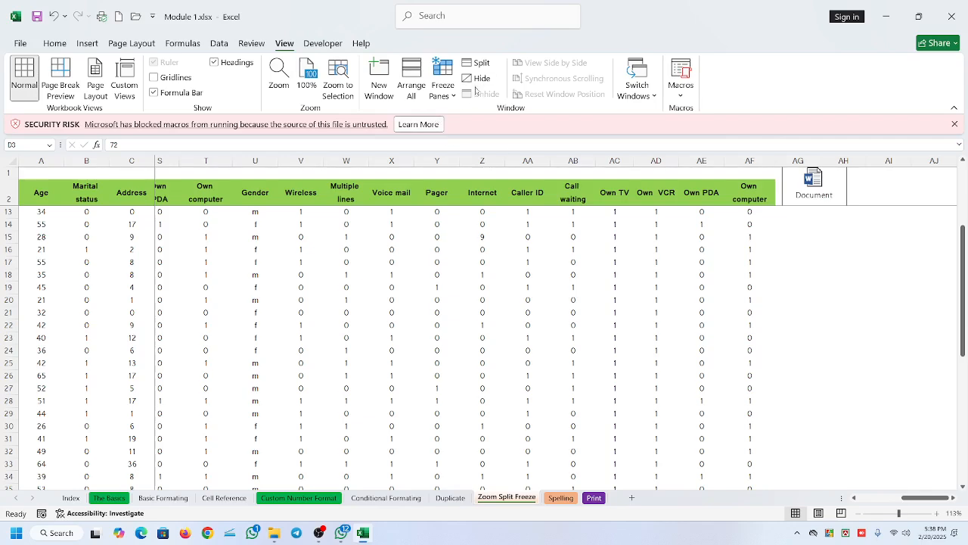
Unfreeze the panes and view columns P to AF without columns A to C held in place.
left_click(442, 75)
left_click(521, 177)
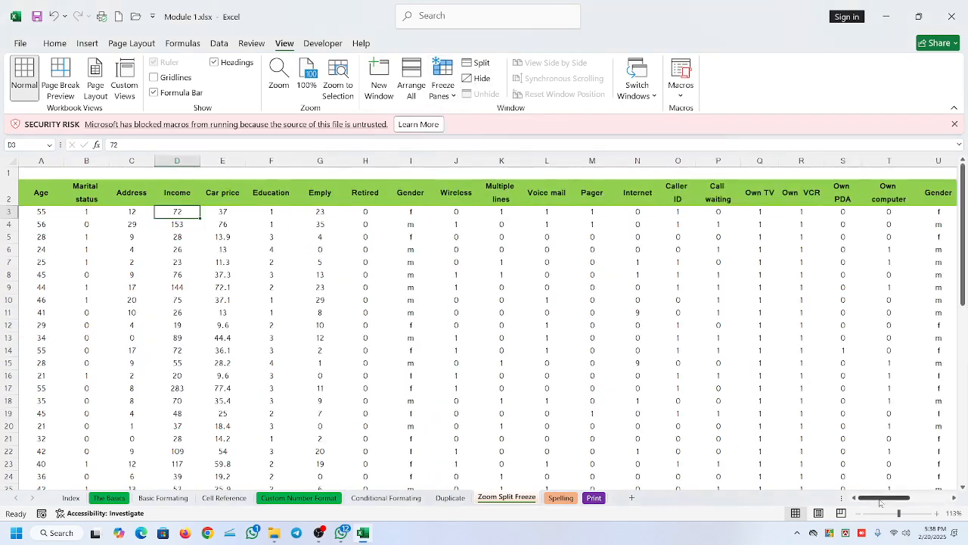
left_click_drag(872, 500, 928, 498)
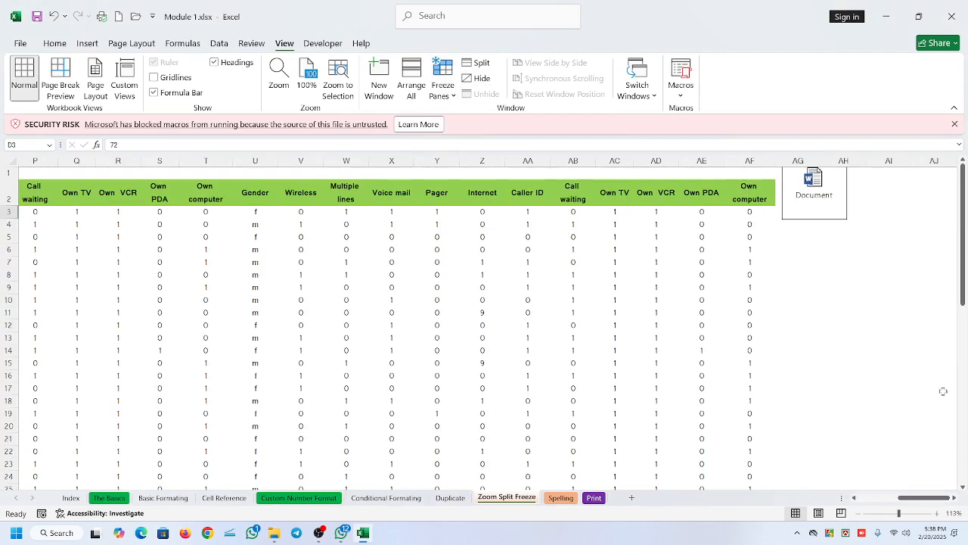
left_click_drag(907, 498, 832, 498)
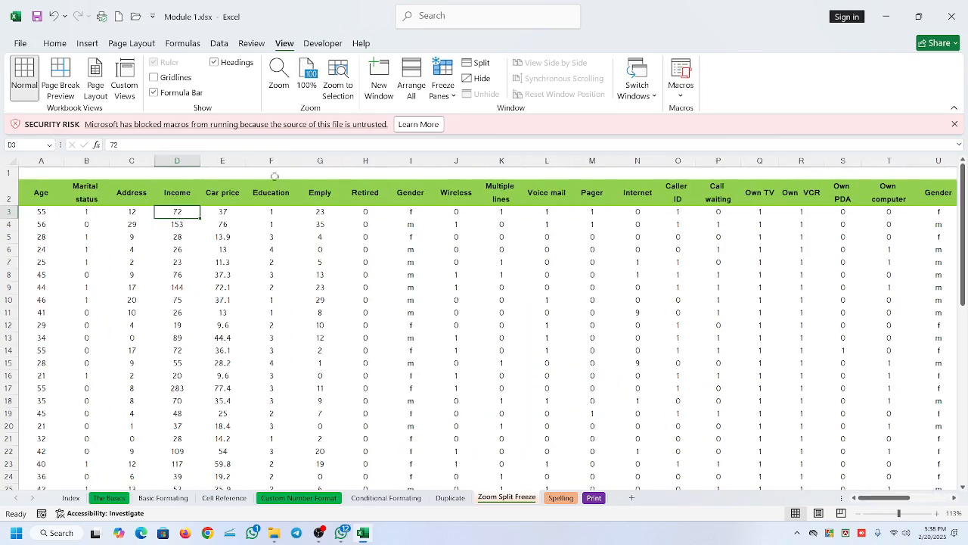
Freeze the panes at cell D3 again, locking rows 1 to 2 and columns A to C.
left_click(443, 83)
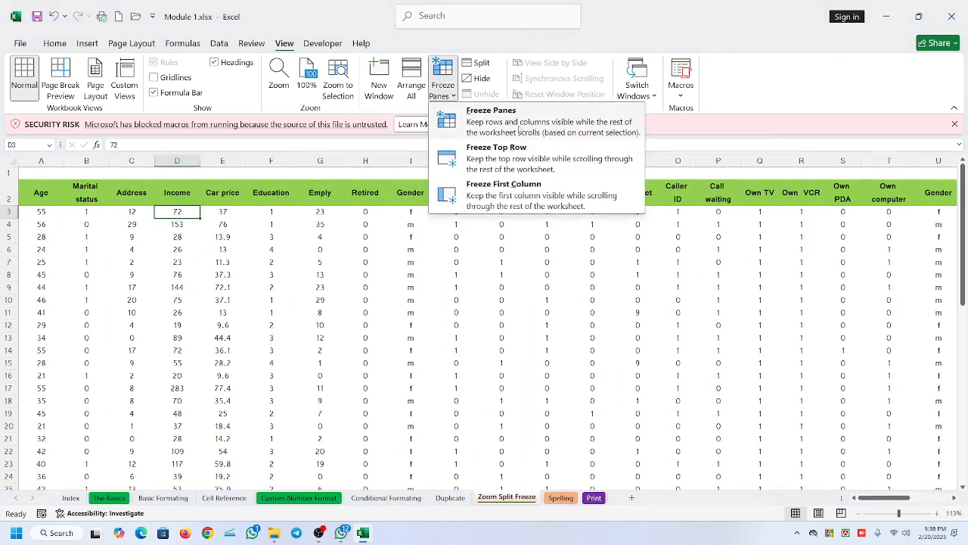
left_click(521, 121)
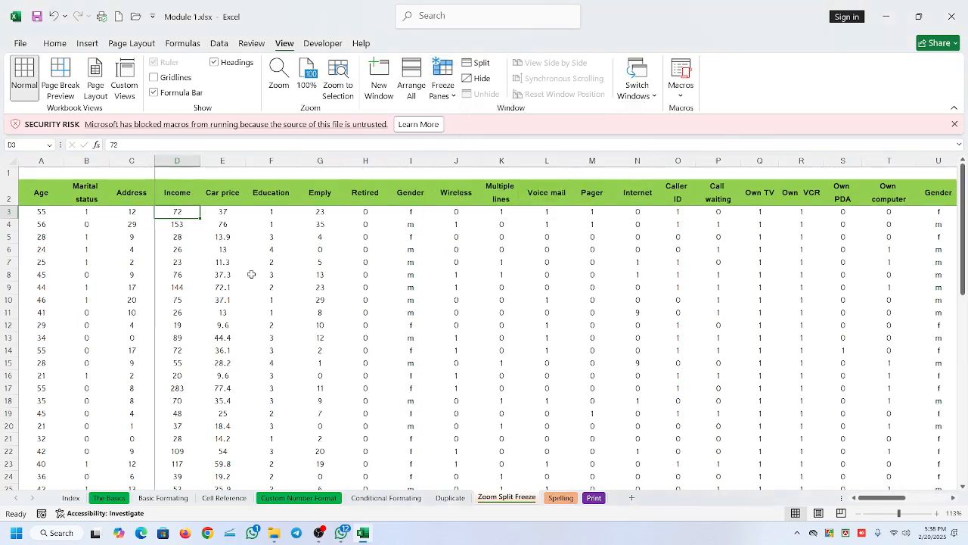
left_click(251, 274)
Unfreeze the panes set at D3 and check that the whole sheet scrolls, returning to the header row.
left_click(446, 89)
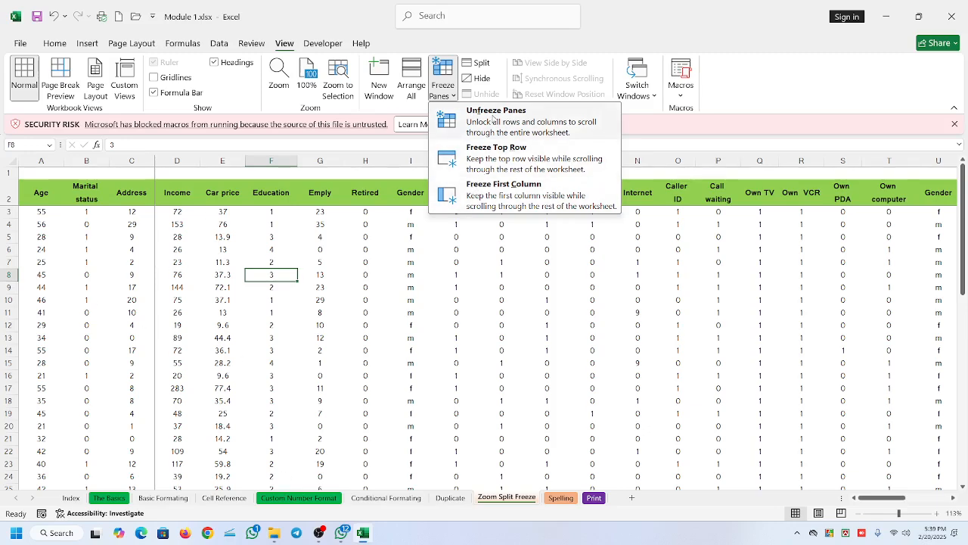
left_click(493, 119)
scroll(525, 242, "down", 8)
scroll(480, 258, "up", 8)
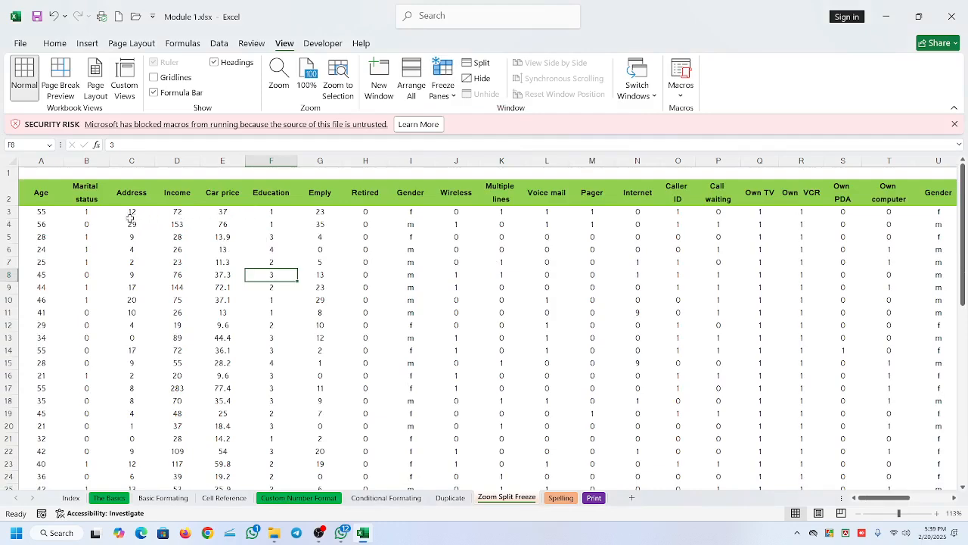
Freeze the panes at cell B3, locking rows 1 to 2 and the Age column.
left_click(92, 211)
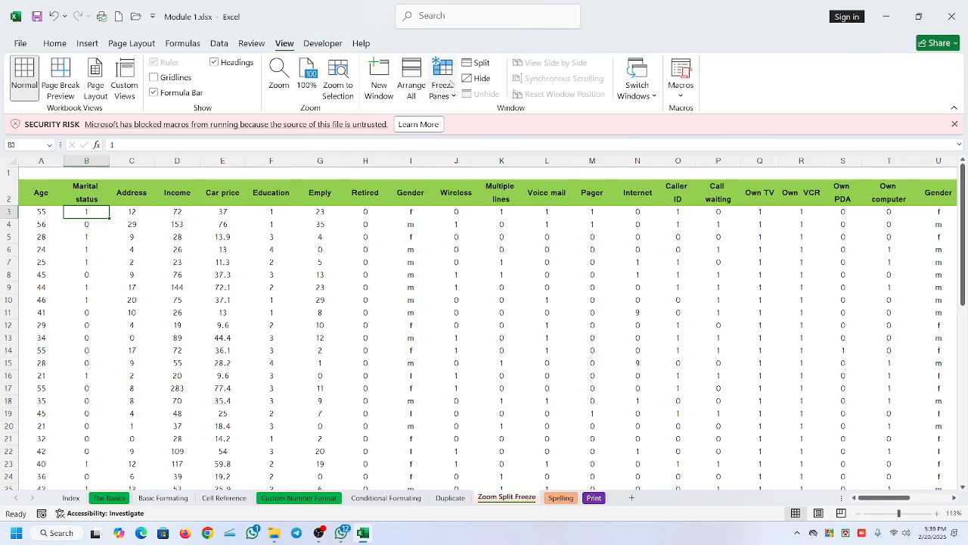
left_click(443, 85)
left_click(490, 113)
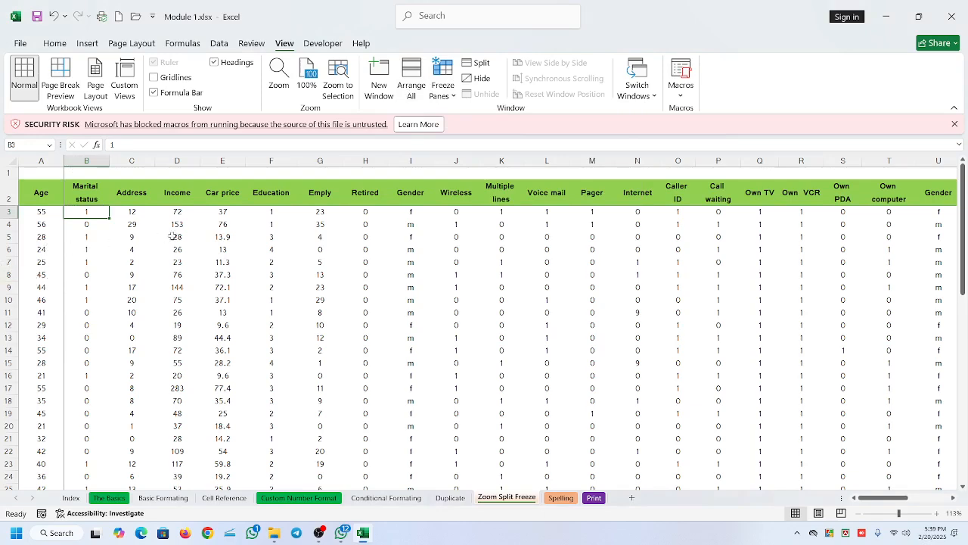
left_click(348, 273)
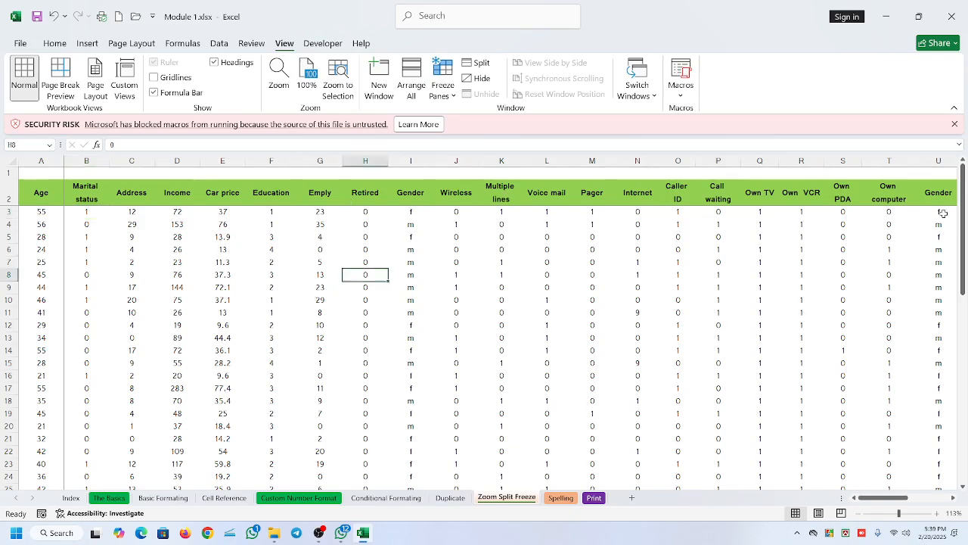
Remove the fill colour from header cells A2:H2, Age to Retired.
left_click_drag(940, 196, 273, 195)
left_click(415, 285)
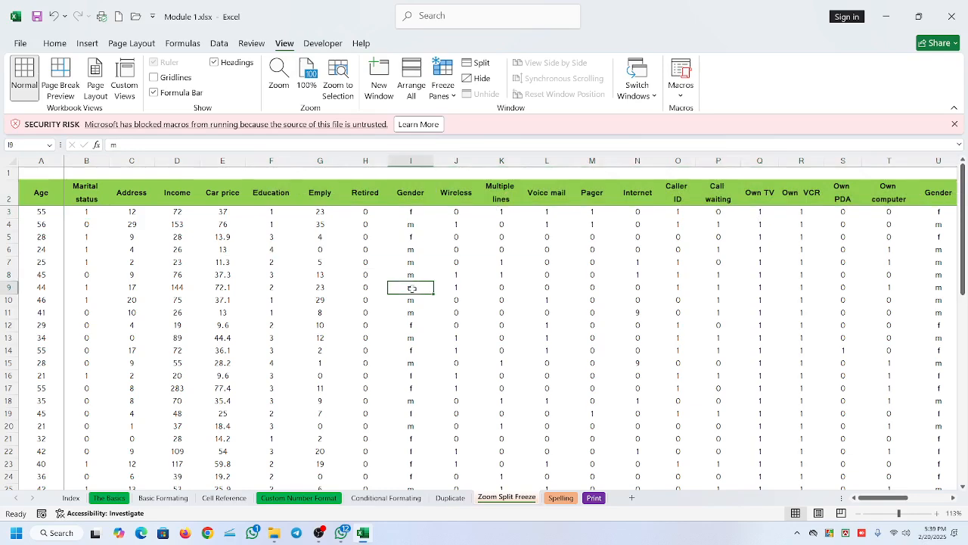
left_click_drag(29, 186, 362, 190)
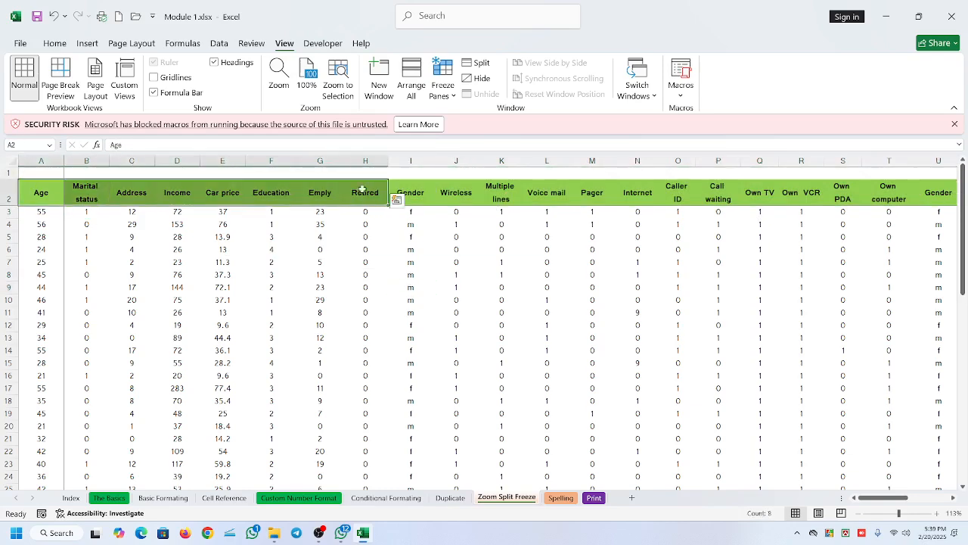
left_click(56, 44)
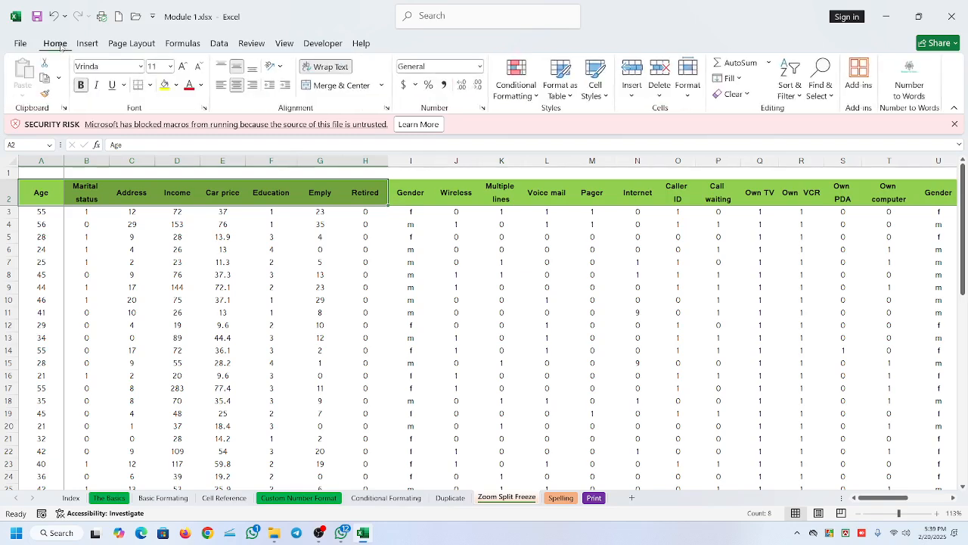
left_click(176, 85)
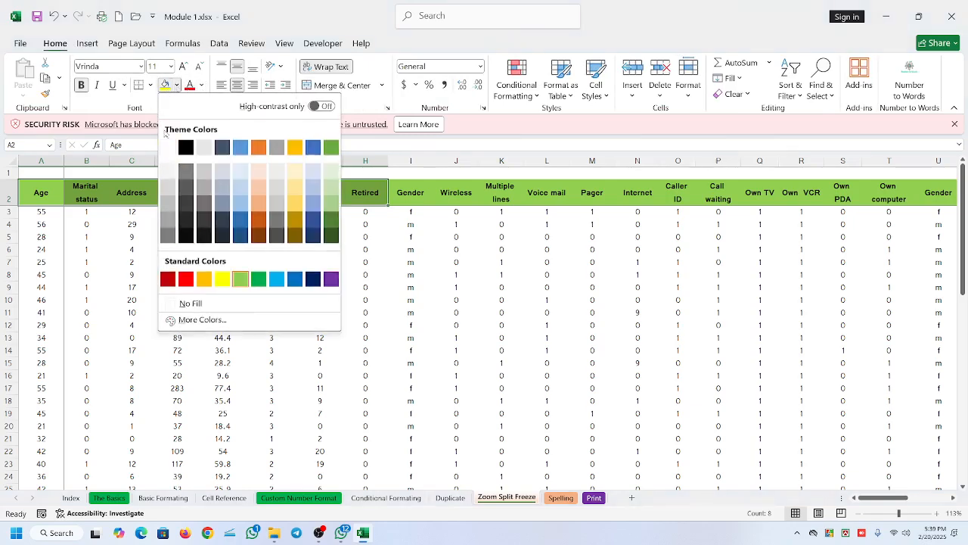
left_click(190, 303)
left_click(189, 300)
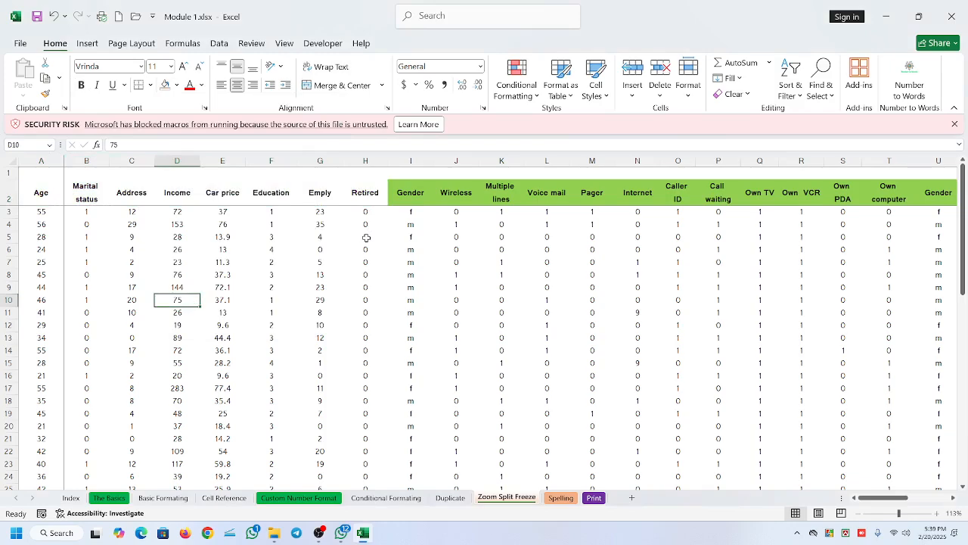
Undo the fill colour removal on header cells A2:H2.
key("ctrl+z")
key("ctrl+z")
key("ctrl+z")
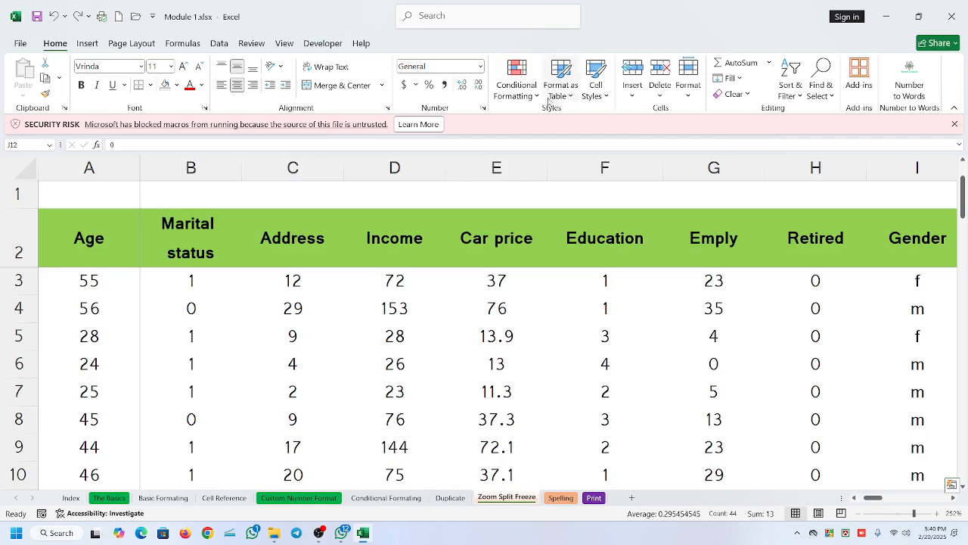
Unfreeze the panes set at cell B3 on the Zoom Split Freeze sheet.
left_click(286, 44)
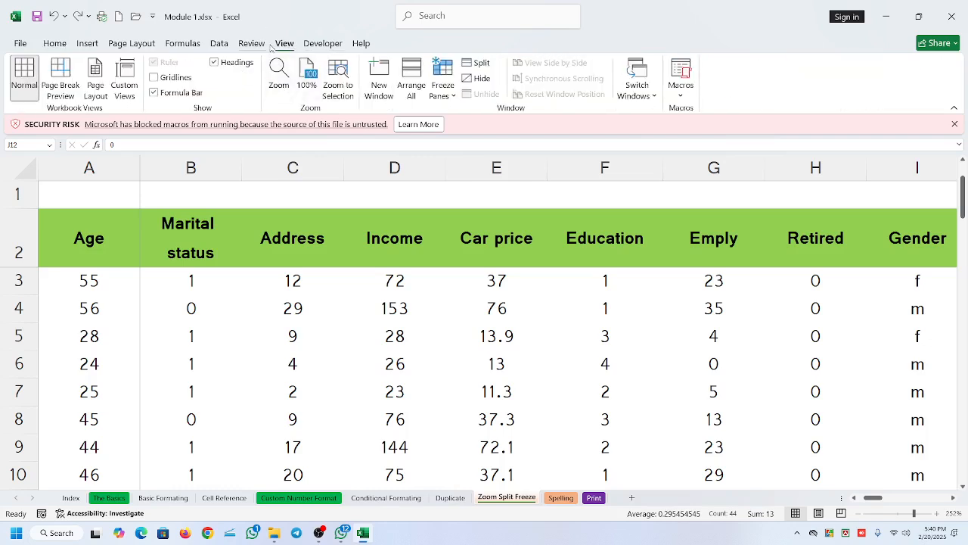
left_click(442, 89)
left_click(513, 121)
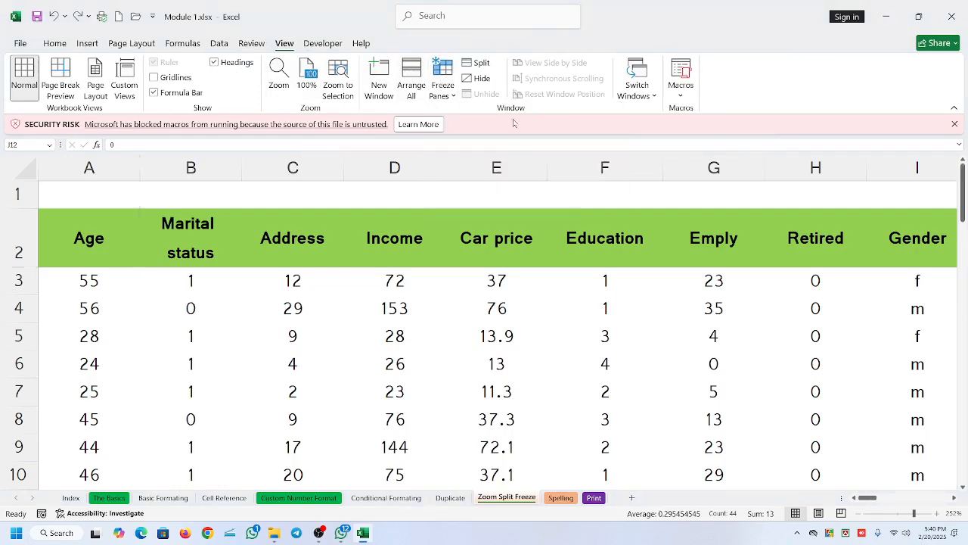
Freeze the top row and check it by scrolling down the data and back up.
left_click(443, 85)
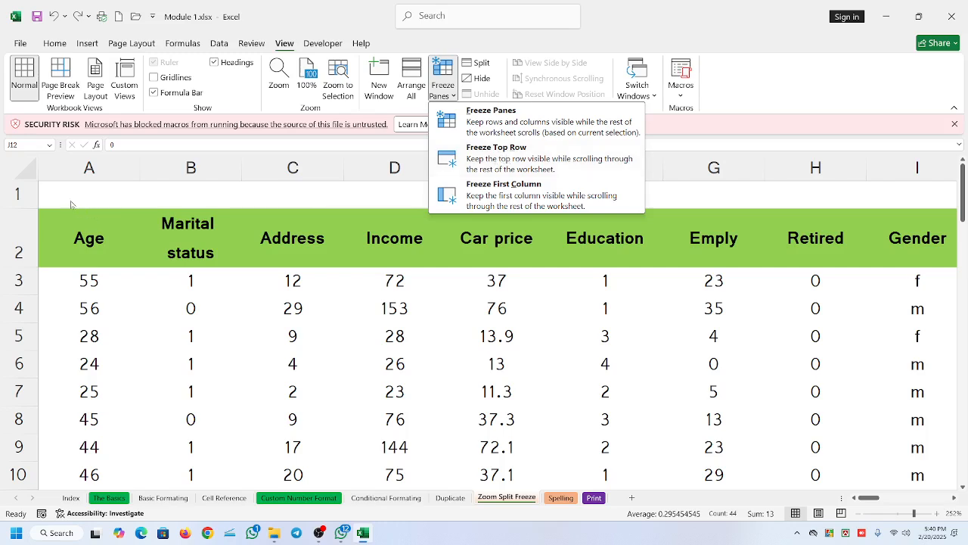
left_click(496, 155)
scroll(221, 367, "down", 18)
scroll(220, 367, "up", 18)
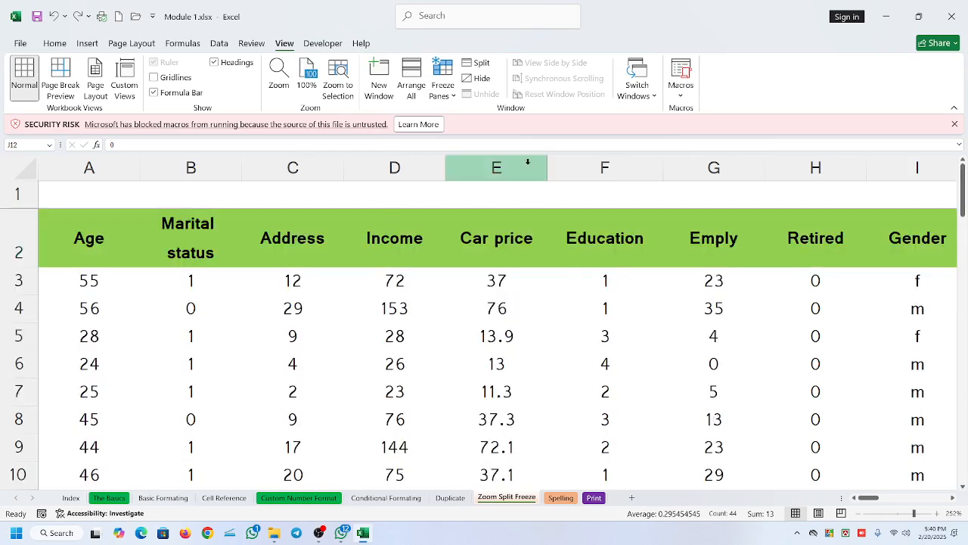
Freeze the first column instead and check it by scrolling down and sideways.
left_click(442, 95)
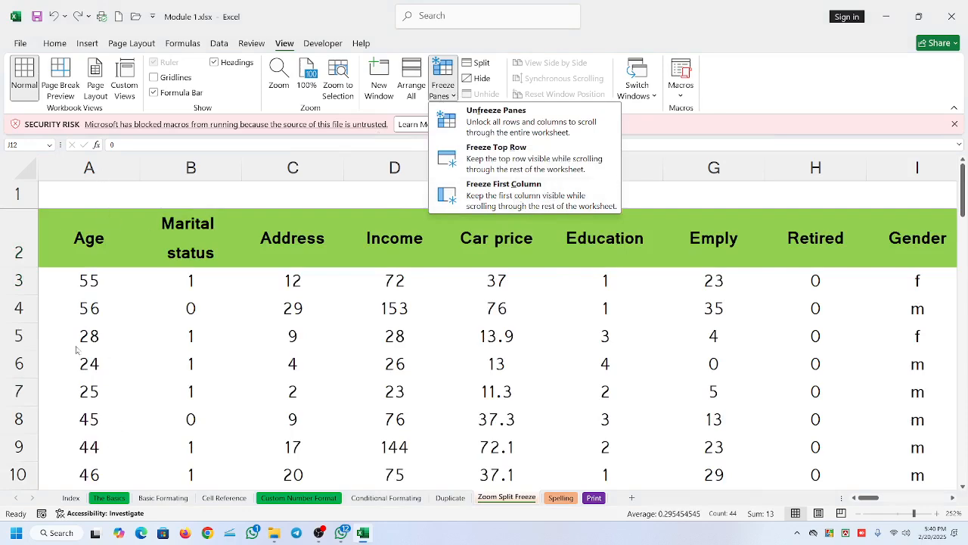
left_click(515, 192)
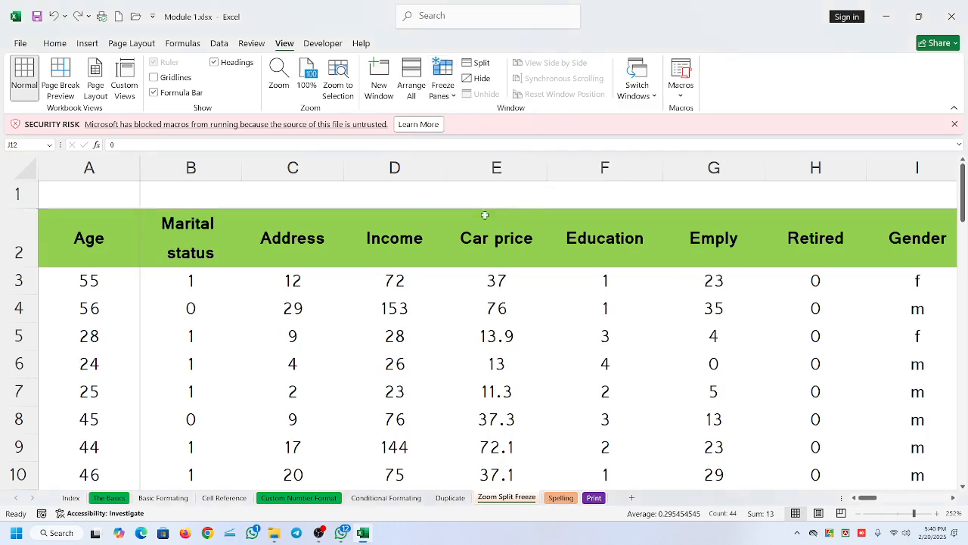
scroll(372, 378, "down", 5)
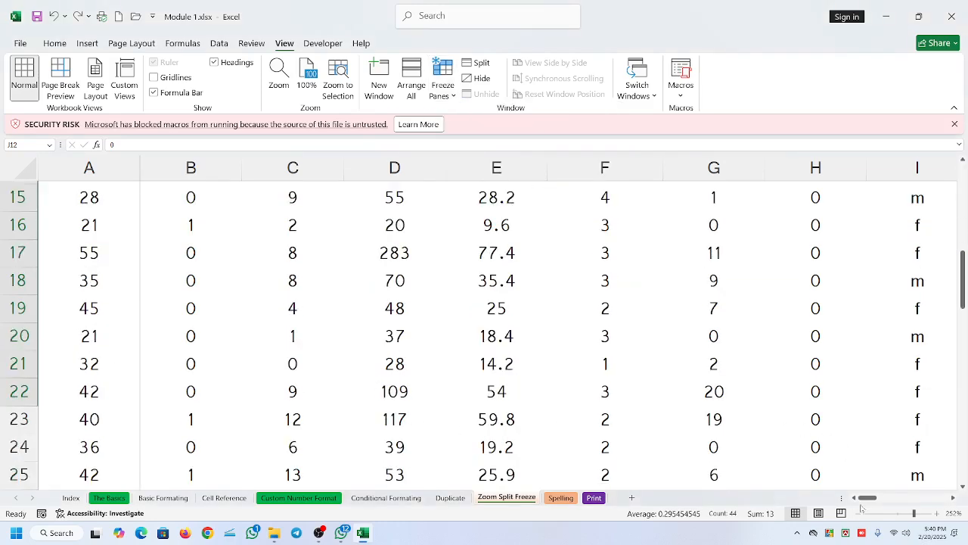
left_click_drag(867, 498, 464, 313)
Unfreeze the first column so the whole sheet scrolls freely.
left_click(443, 79)
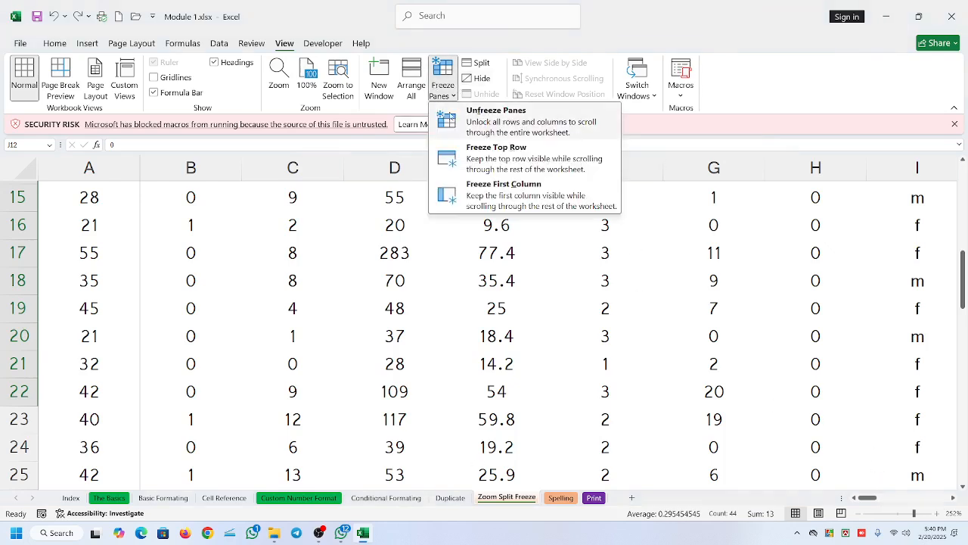
left_click(491, 130)
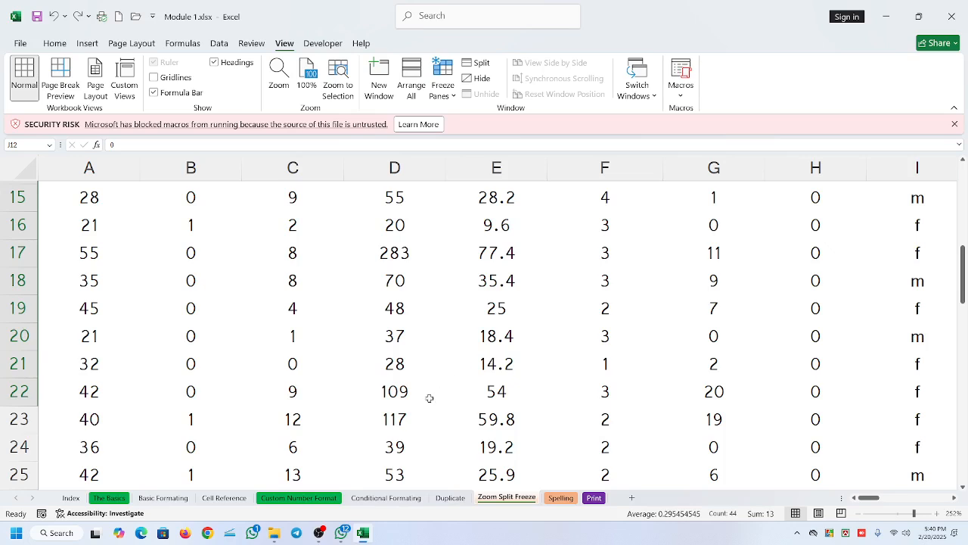
Run a spelling check on the Spelling sheet, continuing from the beginning of the sheet.
left_click(561, 498)
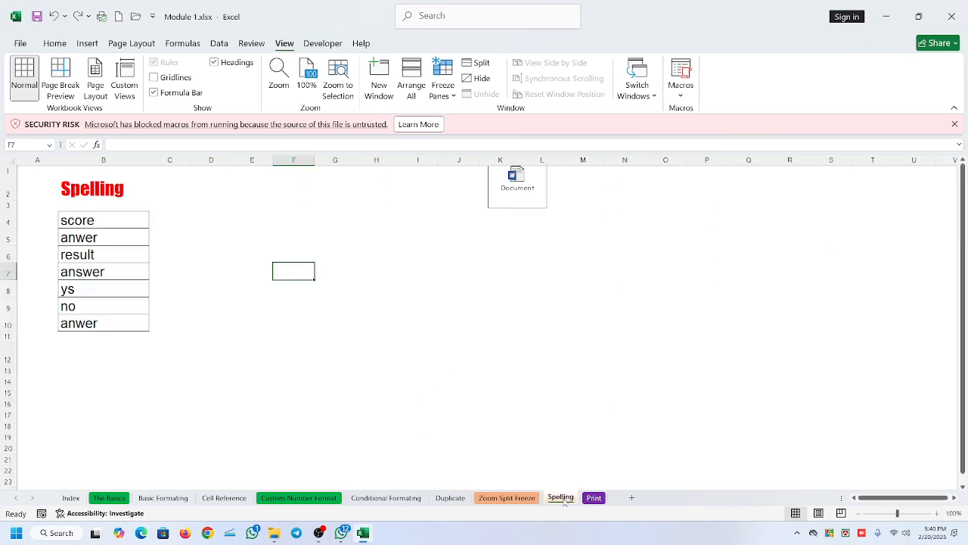
left_click(628, 302)
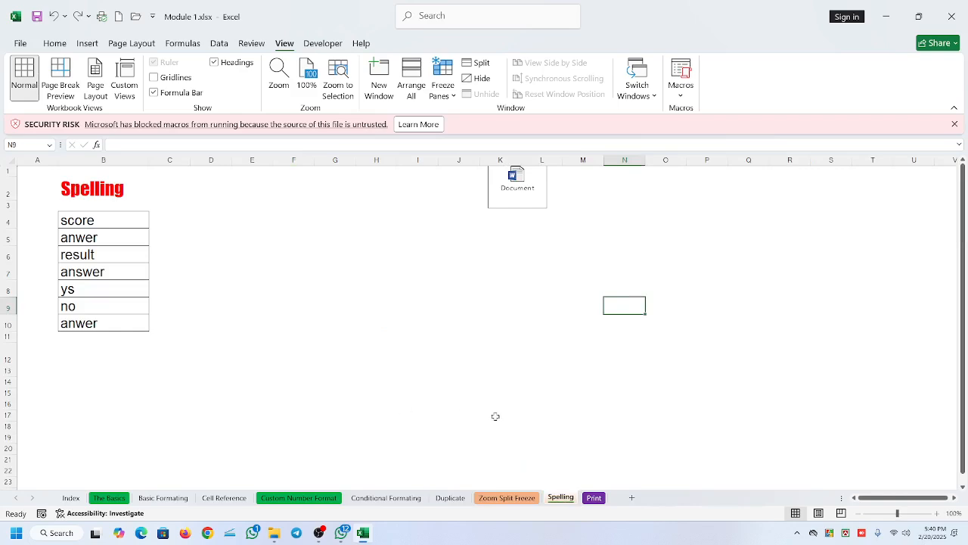
left_click(560, 292)
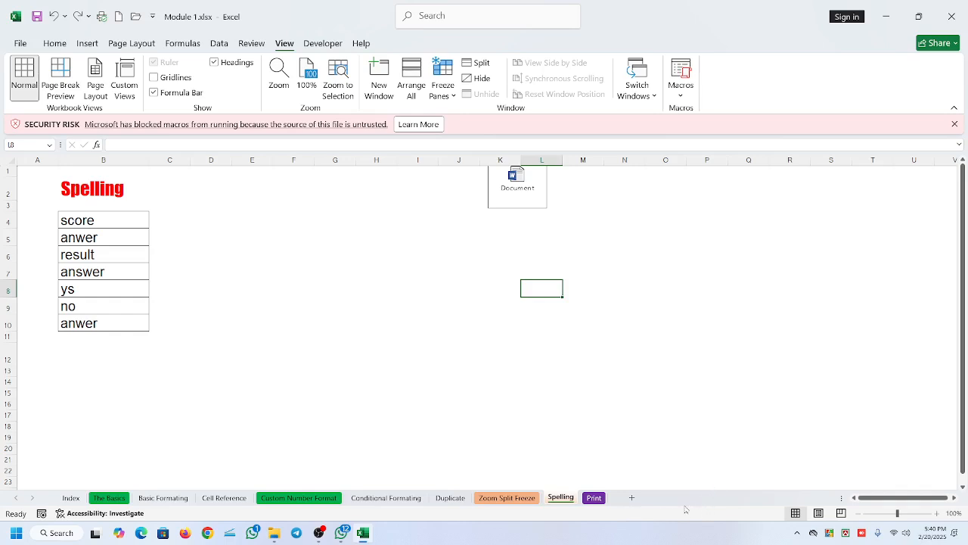
left_click(106, 225)
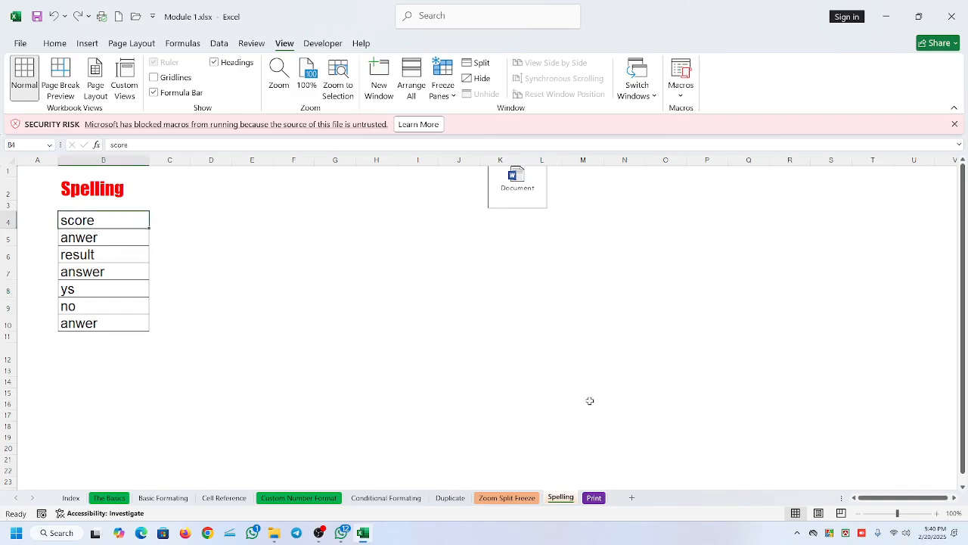
left_click(515, 327)
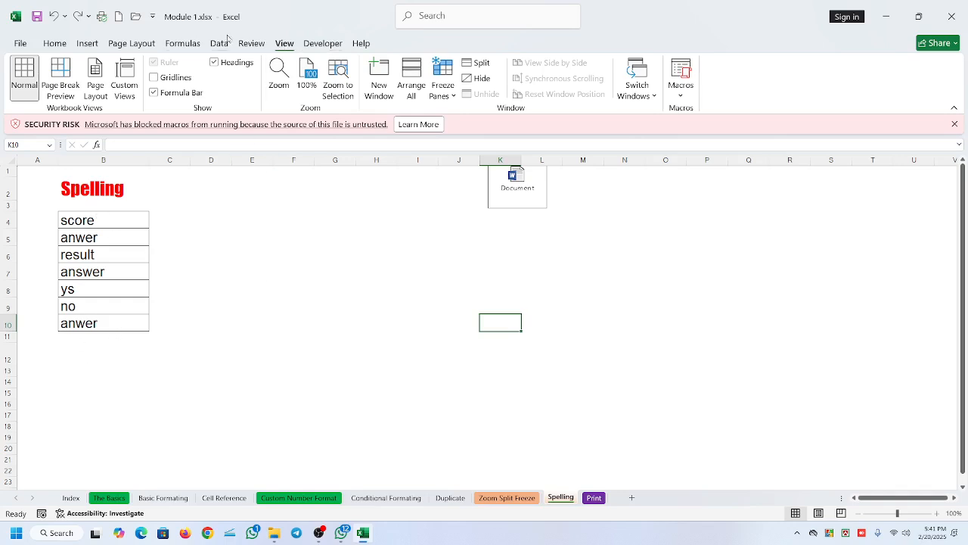
left_click(252, 43)
left_click(26, 70)
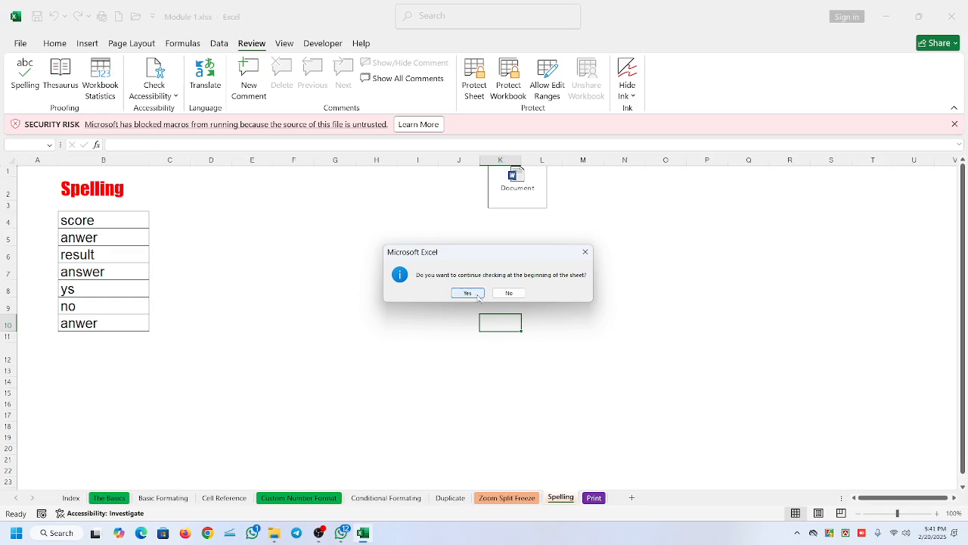
left_click(475, 293)
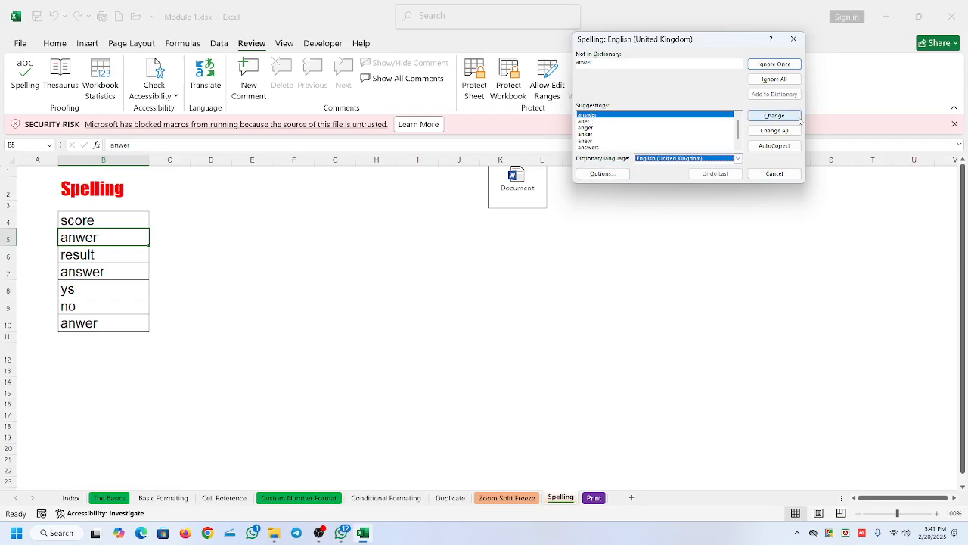
Correct the misspelled words in B5, B8 and B10 to answer, yes and answer, and finish the spelling check.
key("Return")
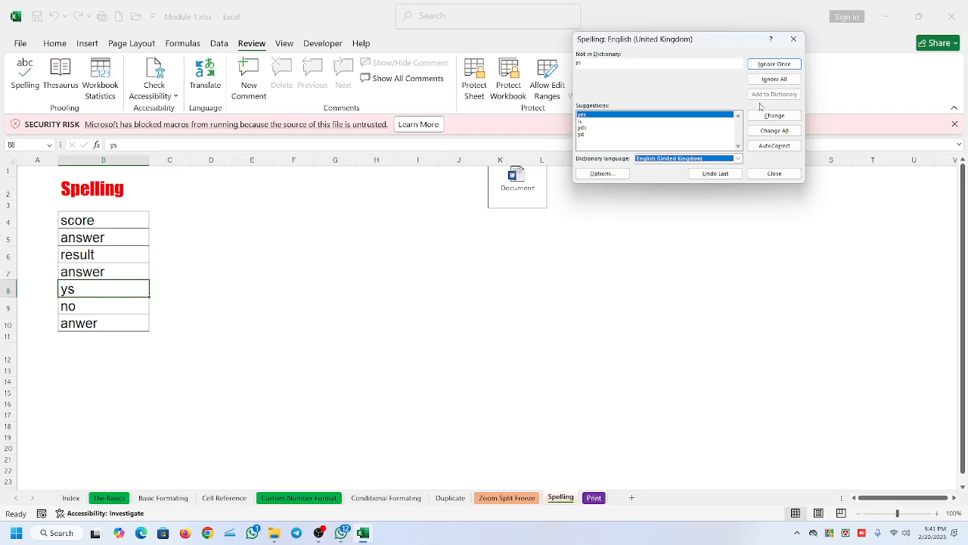
left_click(779, 117)
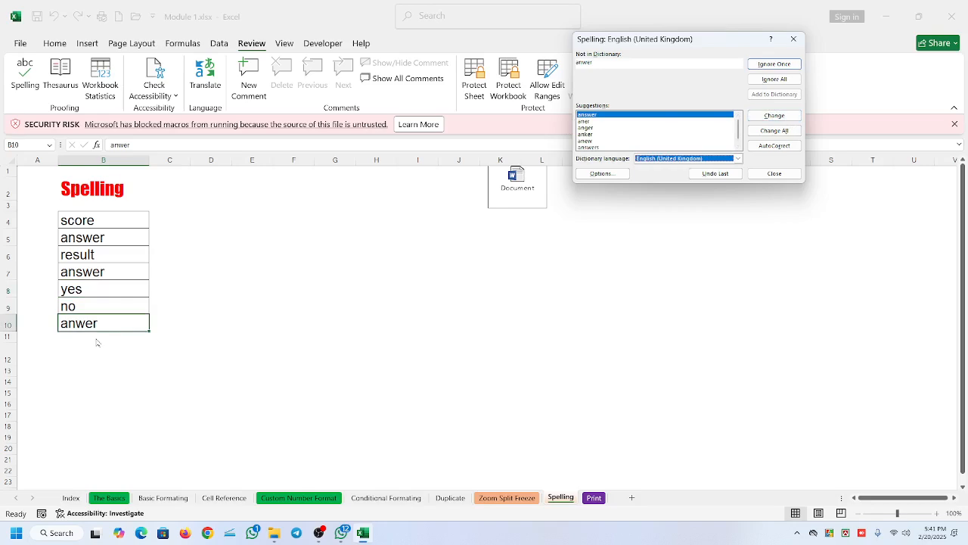
left_click(775, 117)
left_click(486, 291)
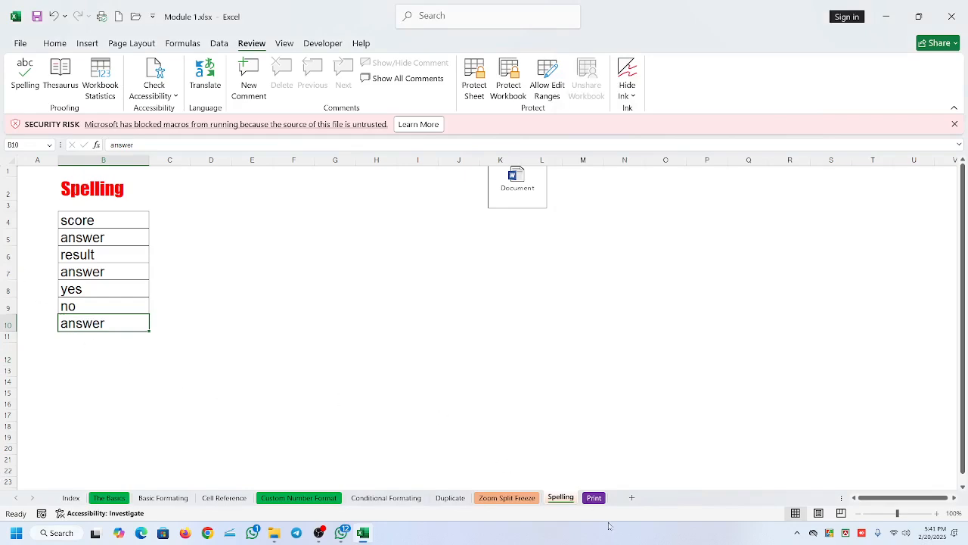
Open the Print sheet and show its print settings and preview.
left_click(602, 497)
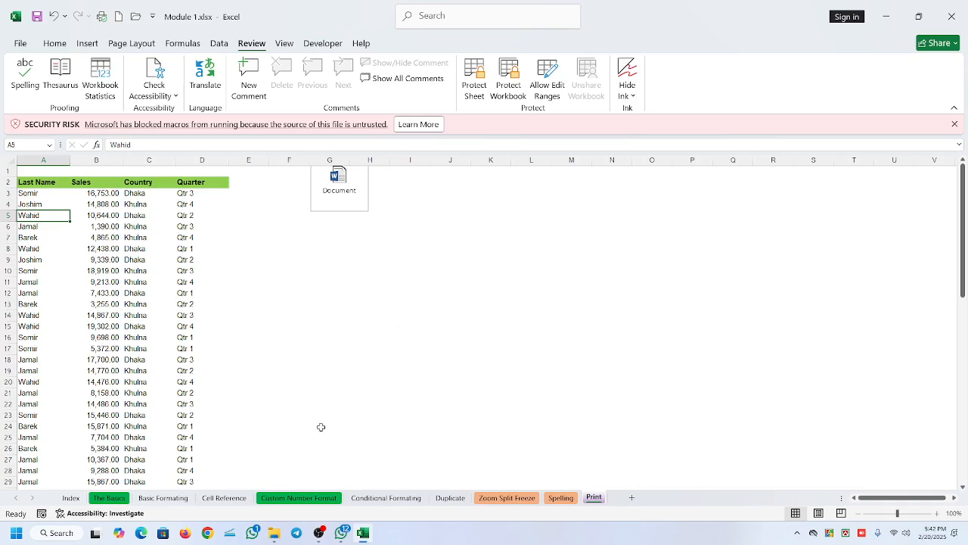
left_click(438, 295)
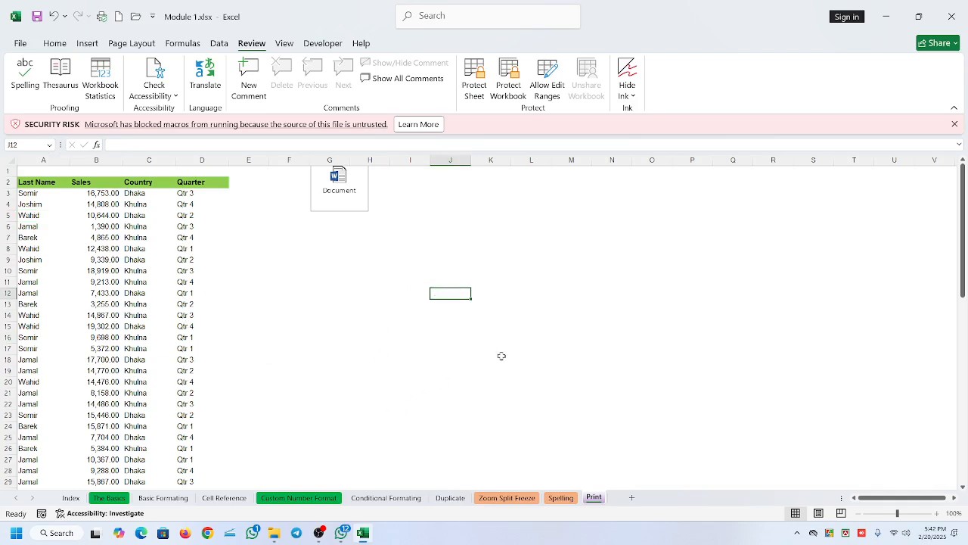
key("ctrl+p")
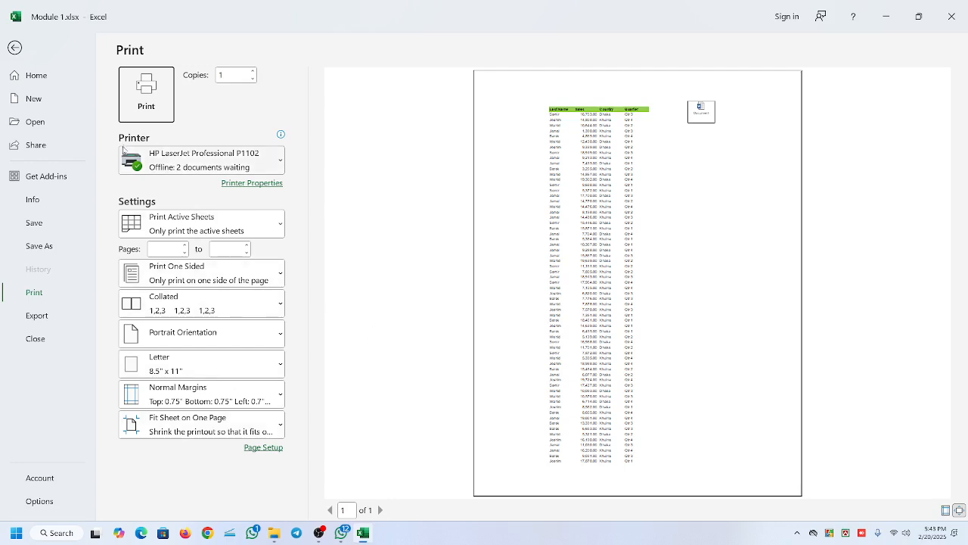
Choose the HP LaserJet Professional P1102 from the available printers and return to the sheet.
mouse_move(164, 156)
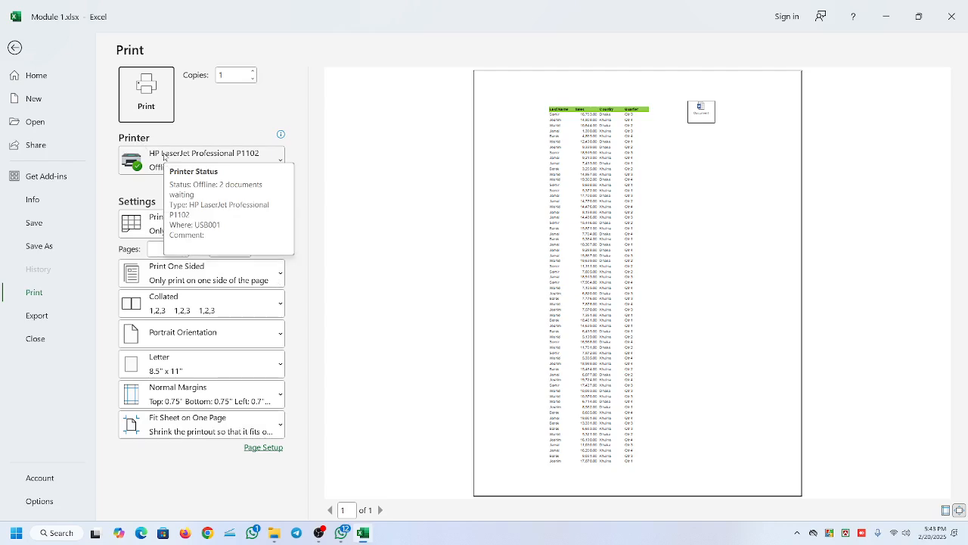
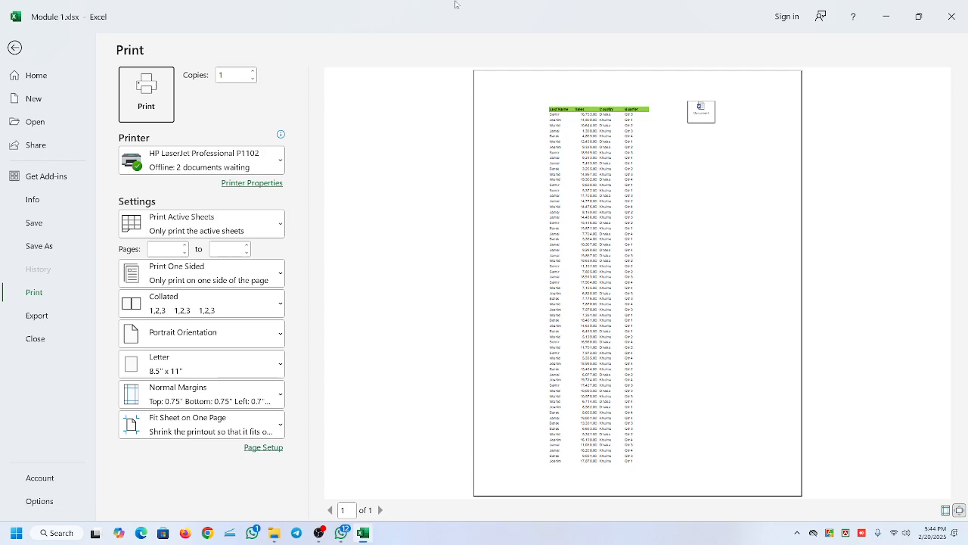
left_click(281, 161)
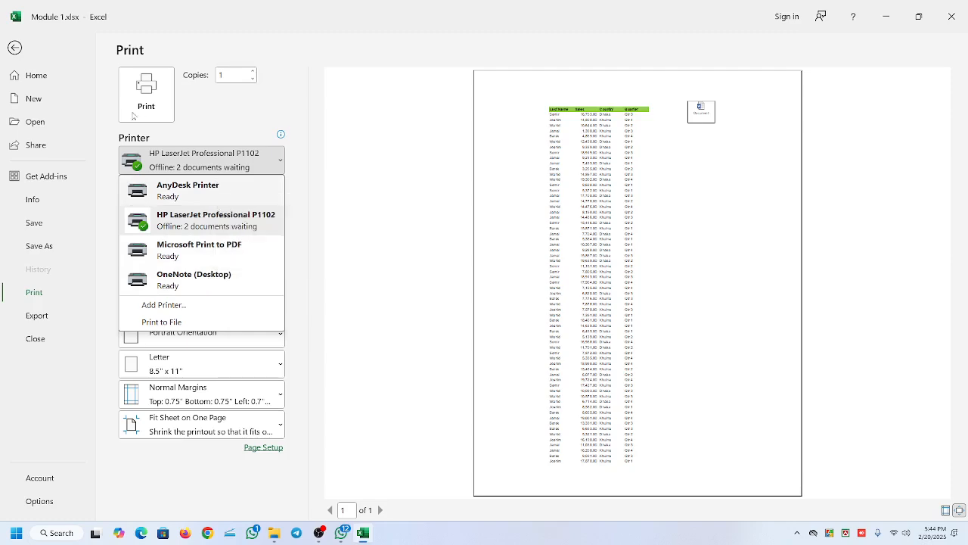
left_click(243, 219)
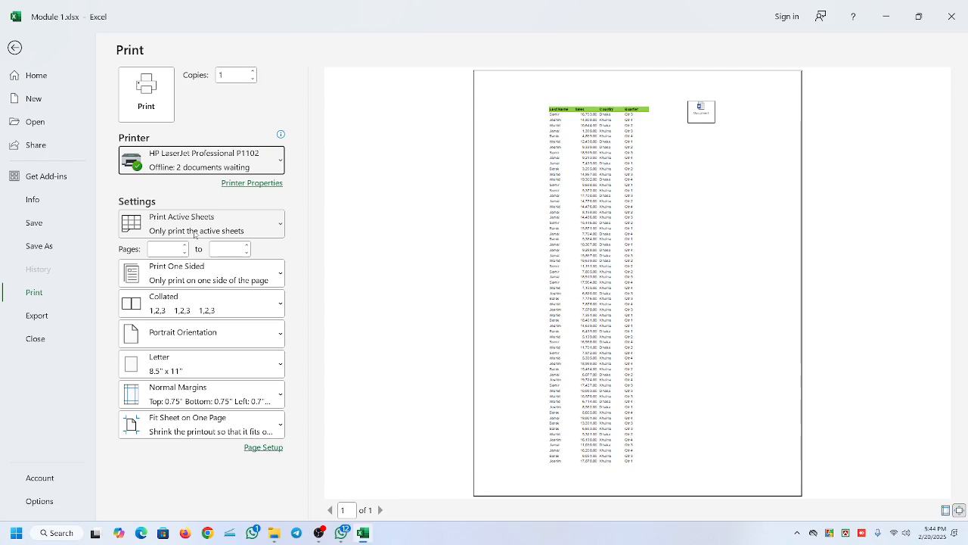
left_click(16, 47)
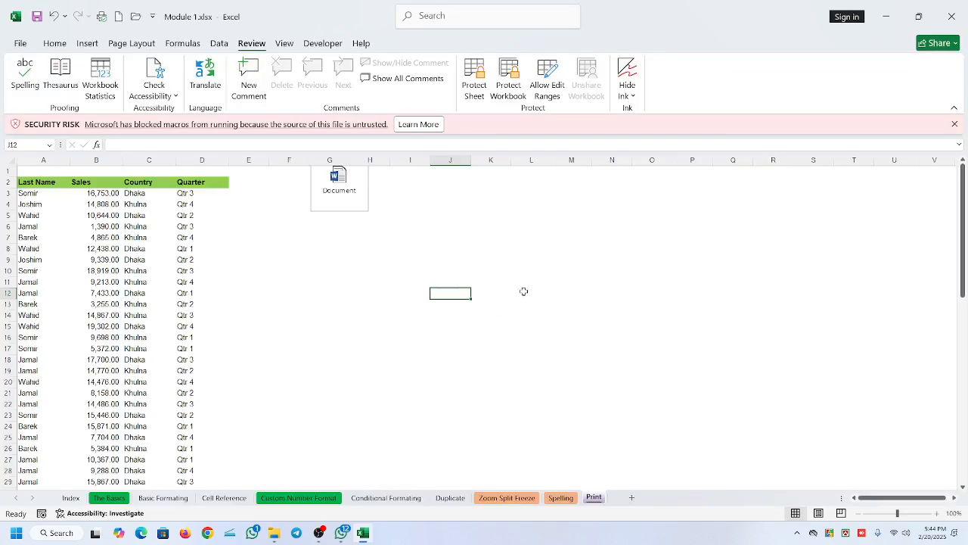
left_click(173, 316)
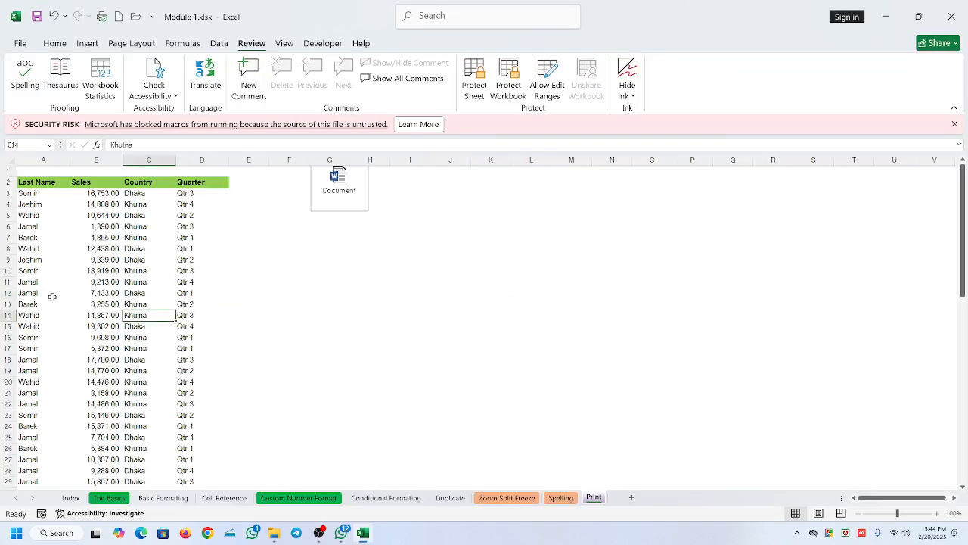
left_click(99, 270)
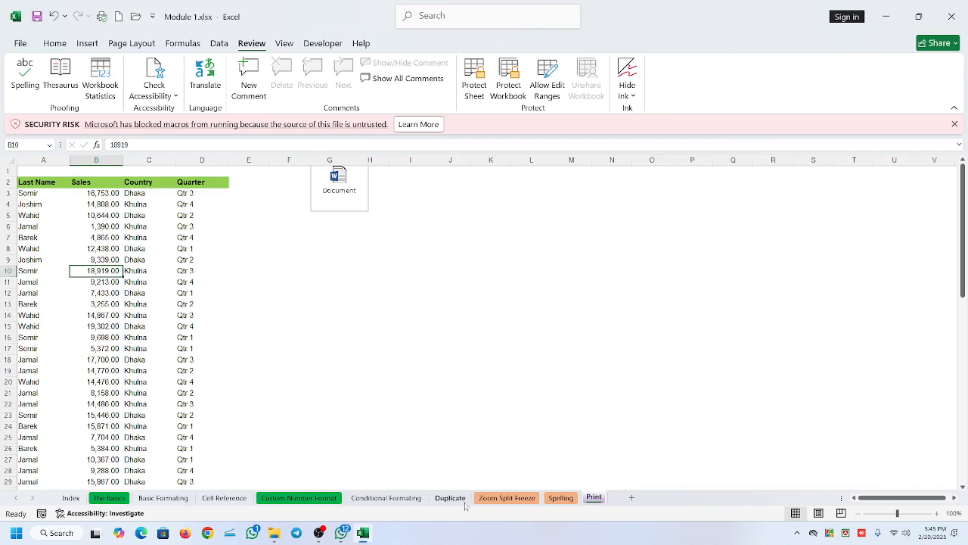
left_click(560, 498)
left_click(518, 498)
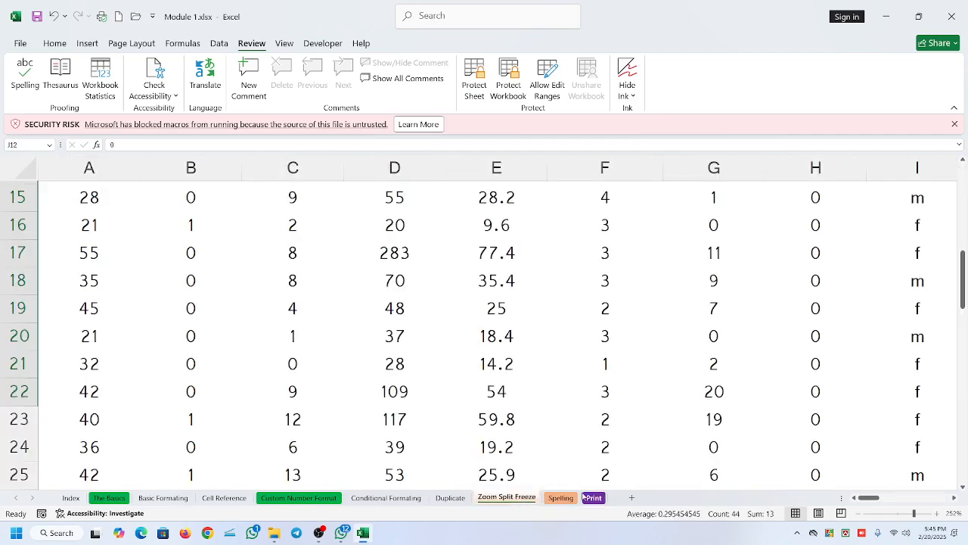
left_click(560, 497)
left_click(594, 497)
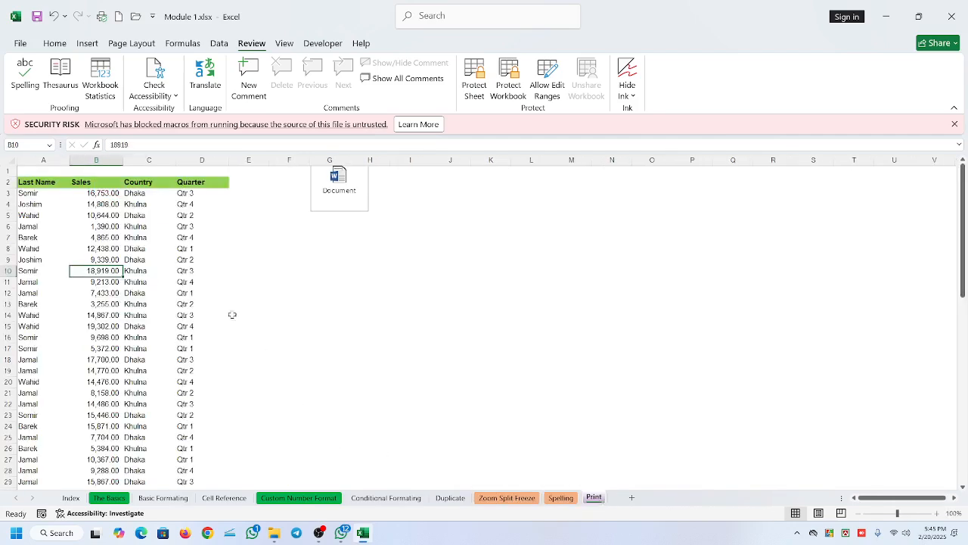
left_click(130, 281)
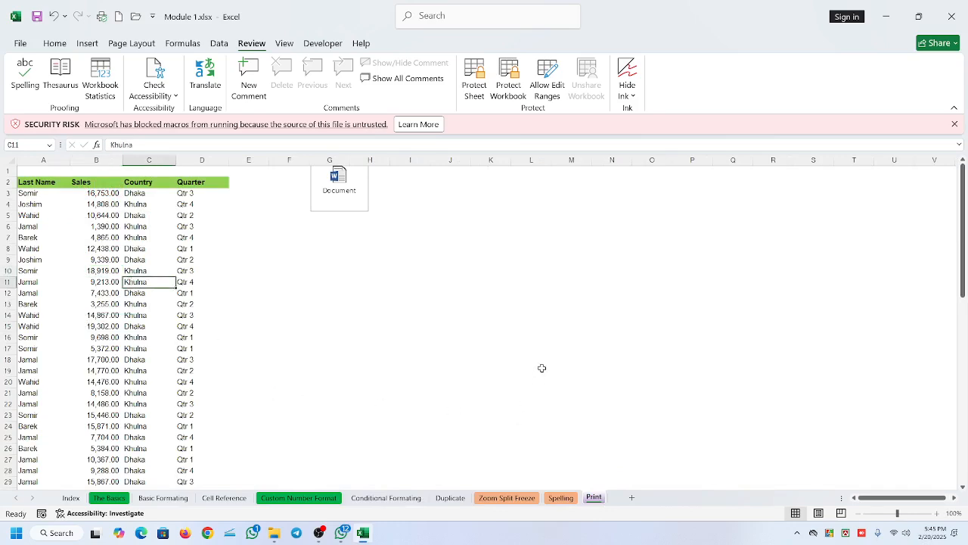
Set the print range to Print Selection in the print settings and return to the sheet.
left_click(20, 44)
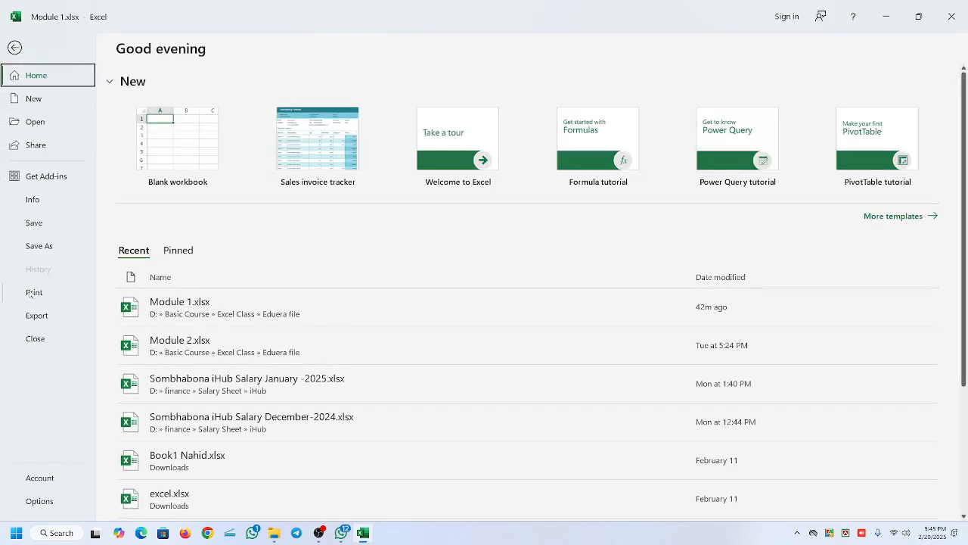
left_click(32, 293)
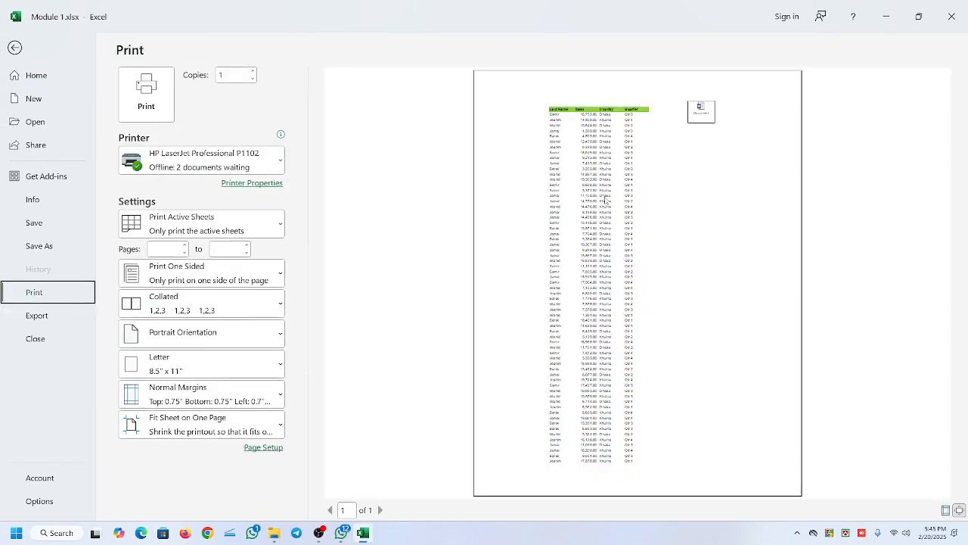
left_click(272, 231)
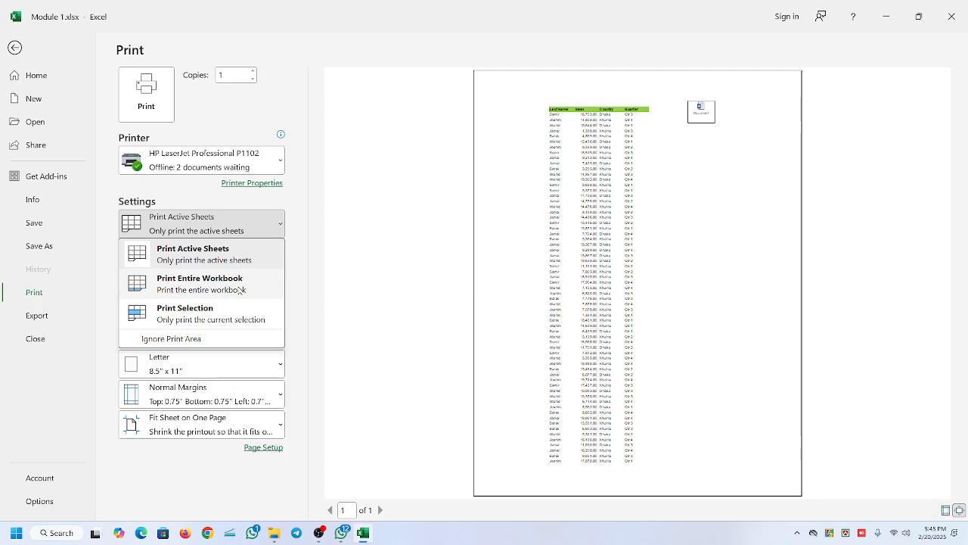
left_click(203, 318)
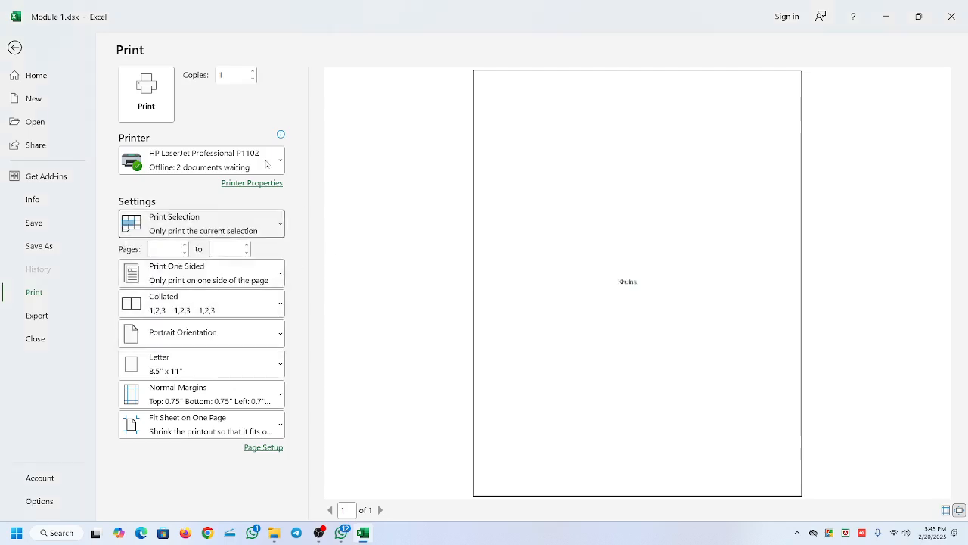
left_click(15, 49)
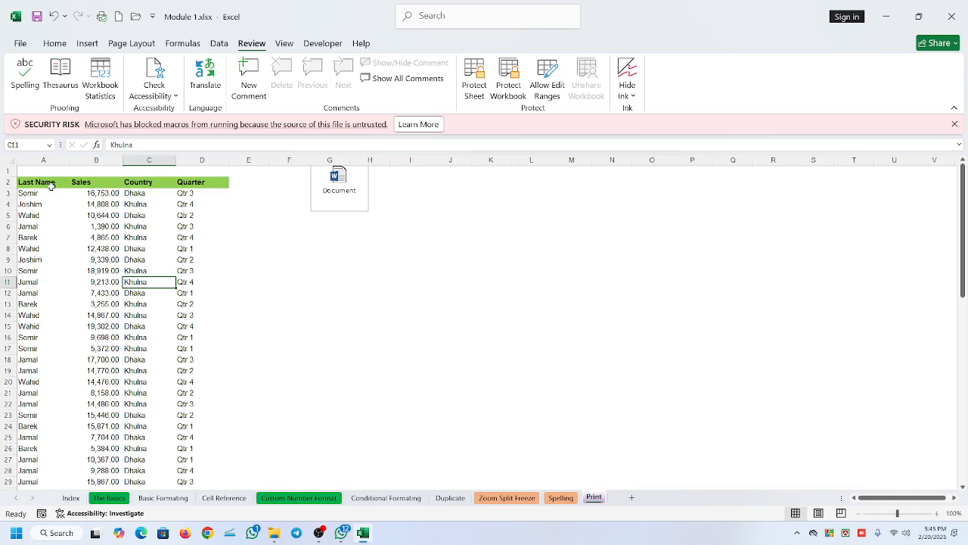
Select the table range A2:D23 on the Print sheet and preview the printout of that selection.
left_click_drag(19, 183, 204, 417)
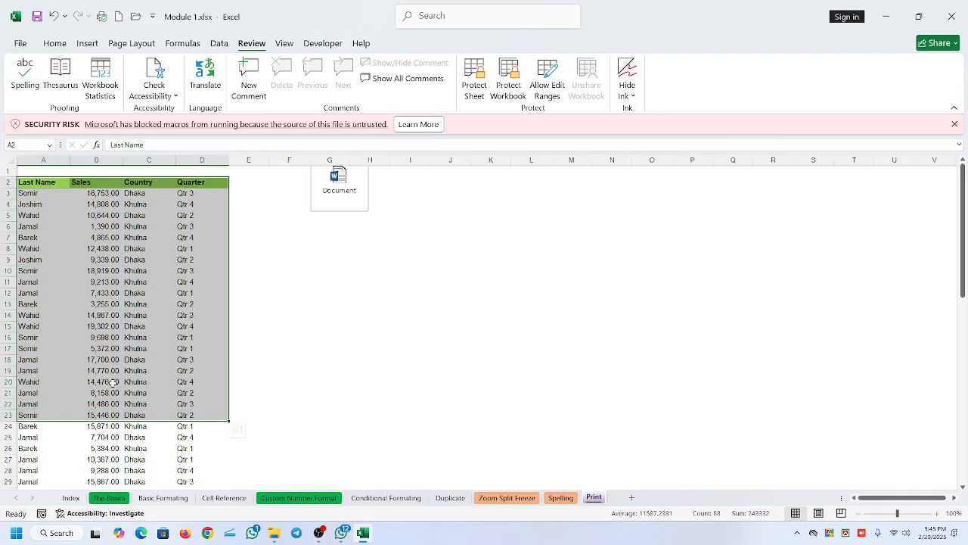
scroll(112, 382, "down", 12)
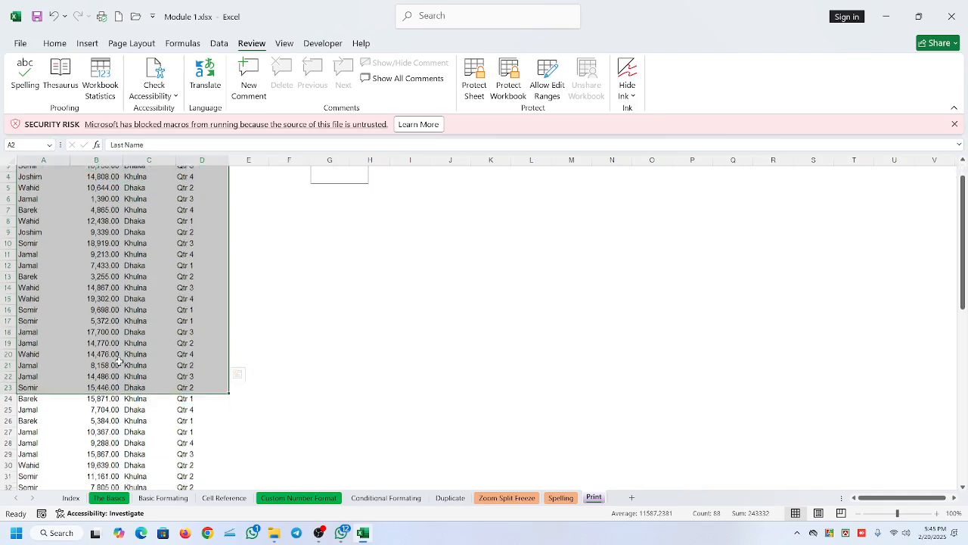
scroll(182, 360, "down", 17)
scroll(194, 401, "up", 19)
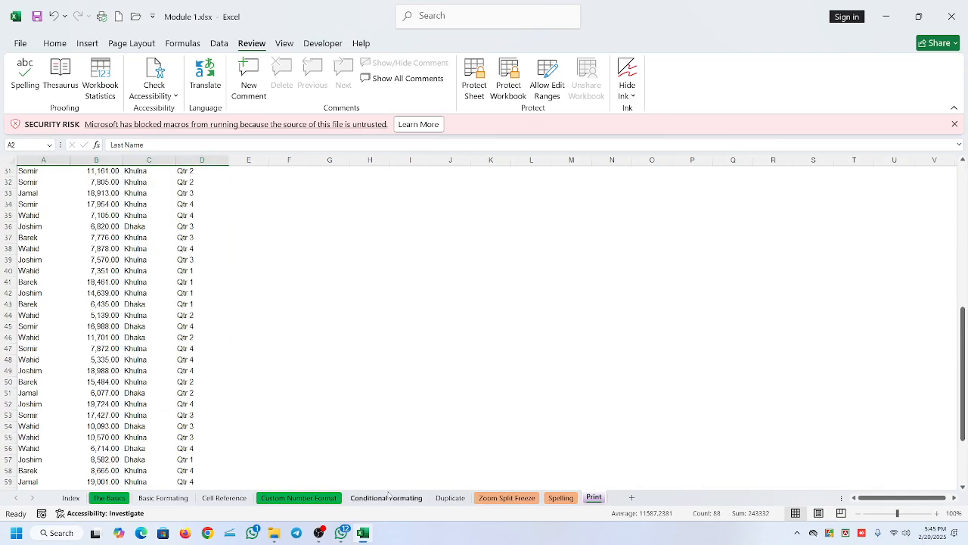
key("ctrl+p")
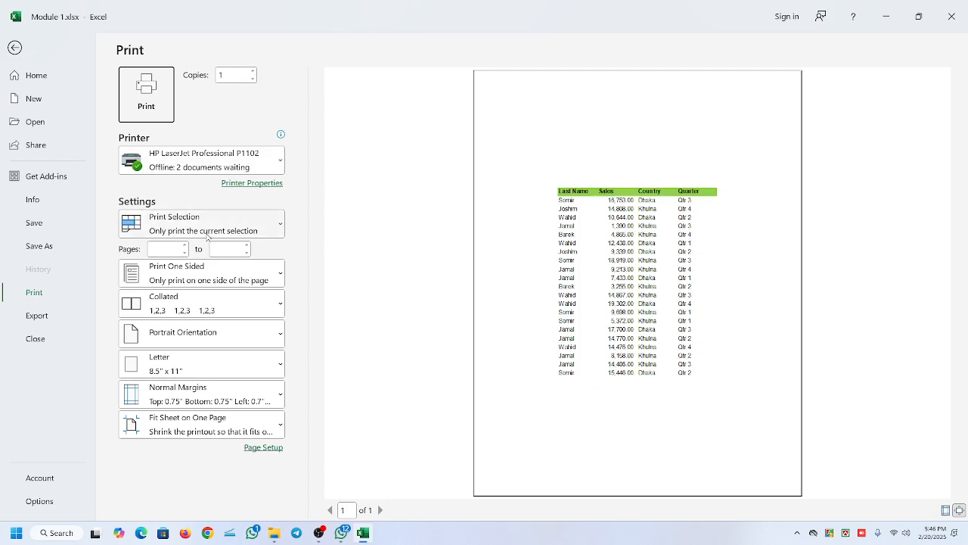
left_click(206, 233)
left_click(209, 231)
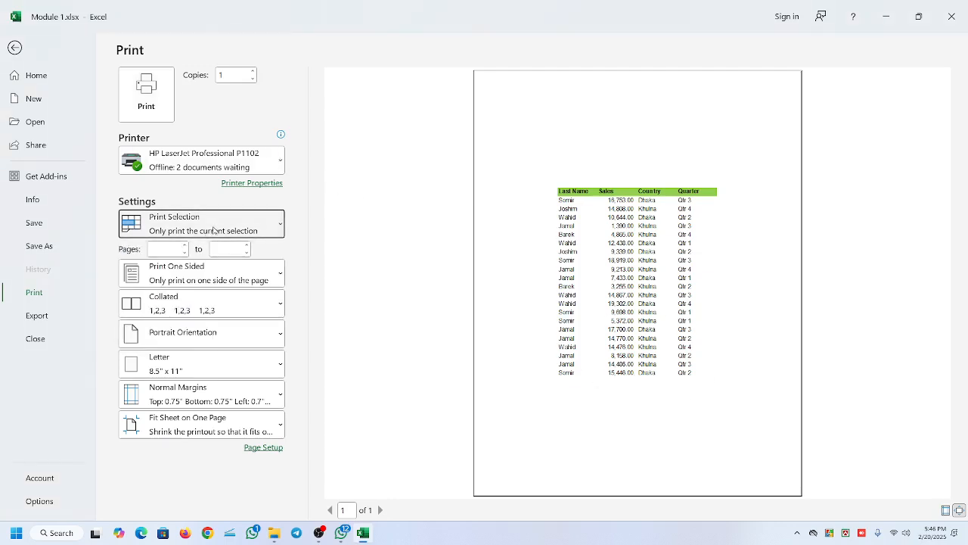
Set the print range to Print Active Sheets and limit the pages to 1 to 5.
left_click(215, 232)
left_click(192, 253)
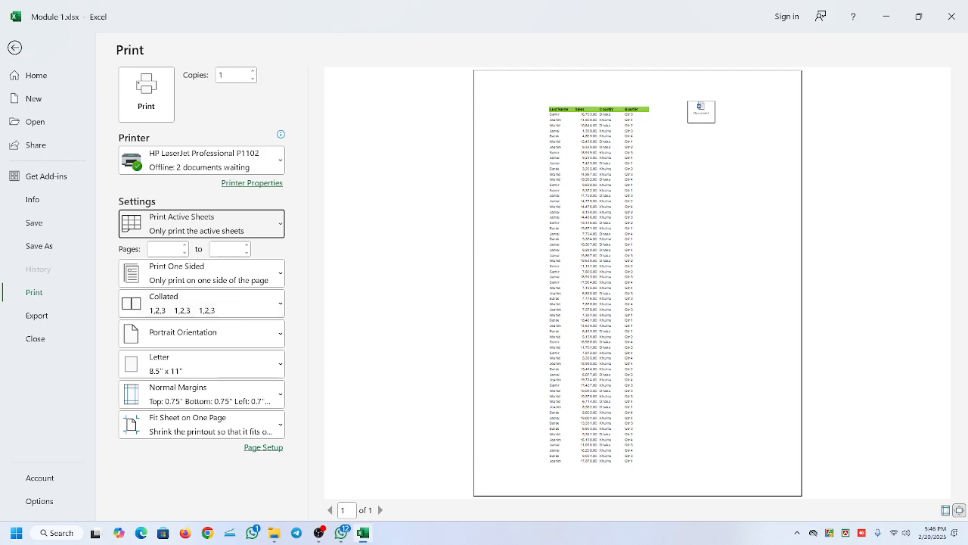
left_click(157, 249)
left_click(228, 249)
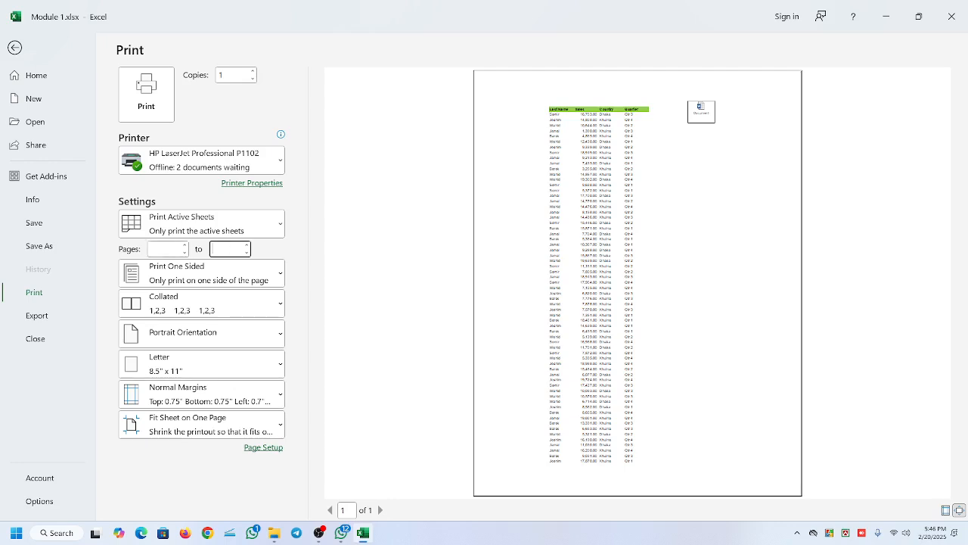
left_click(161, 249)
key("BackSpace")
type("1")
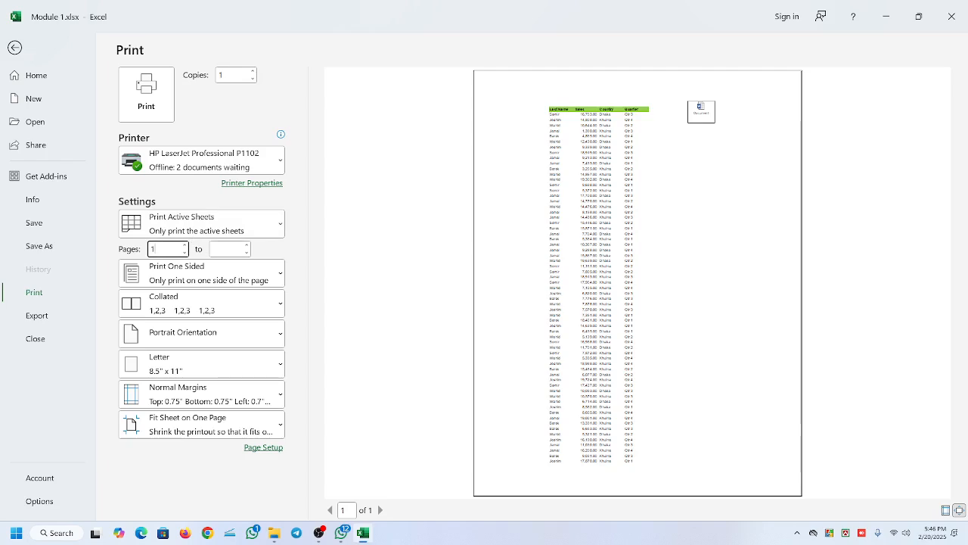
left_click(225, 249)
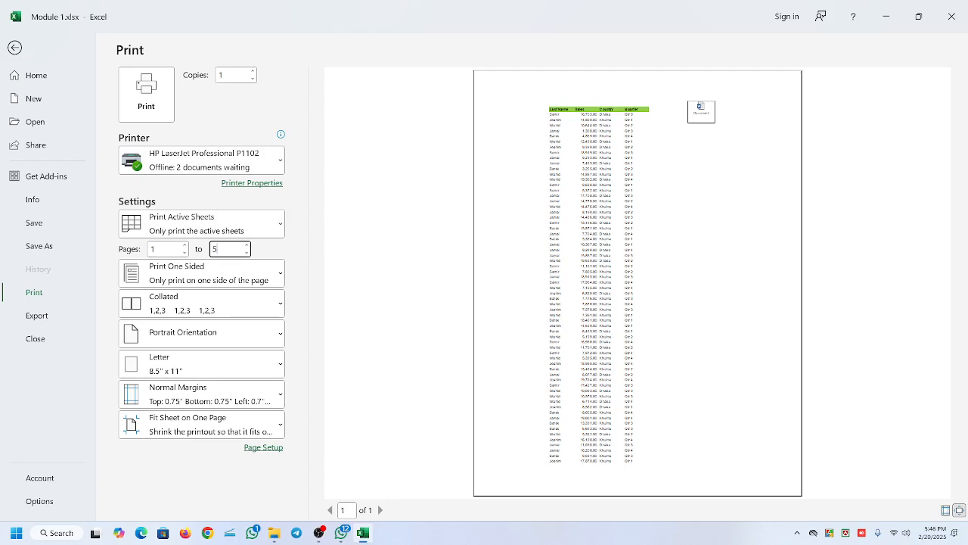
Review the one-sided and two-sided printing options and set the page orientation to Landscape.
left_click(184, 279)
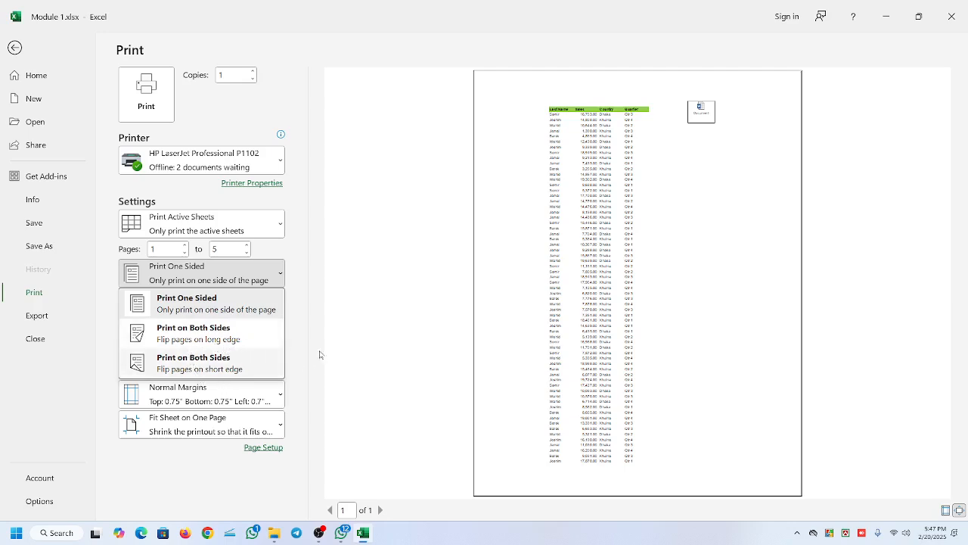
key("Escape")
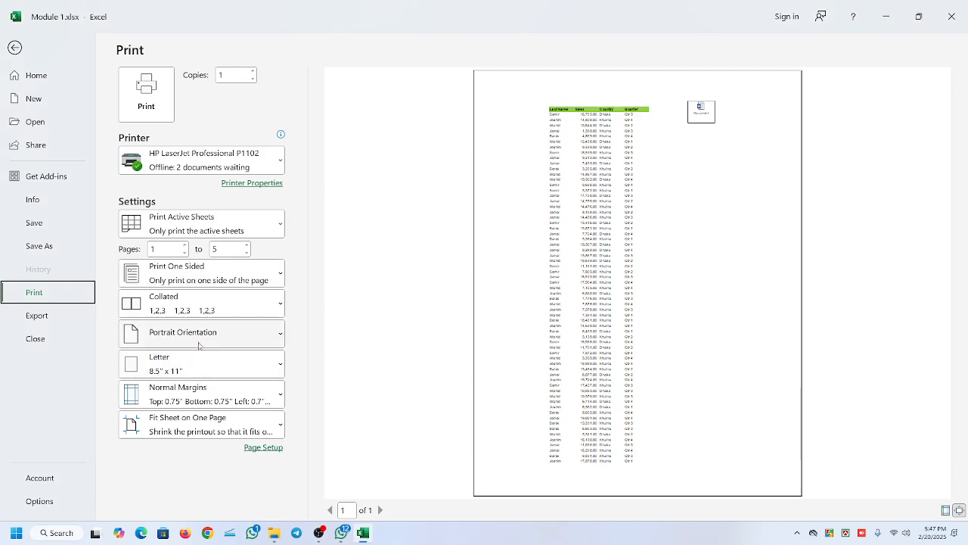
left_click(204, 338)
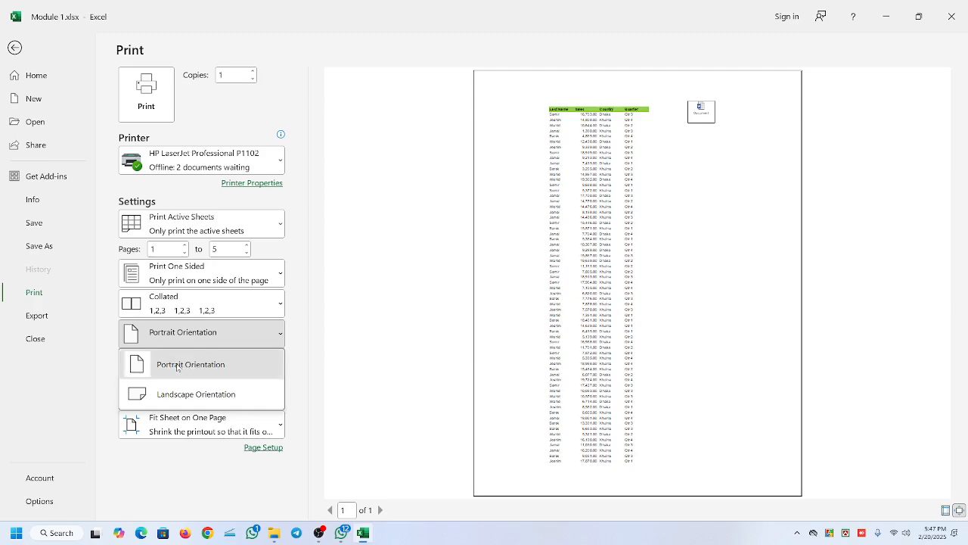
left_click(189, 365)
left_click(181, 336)
left_click(180, 394)
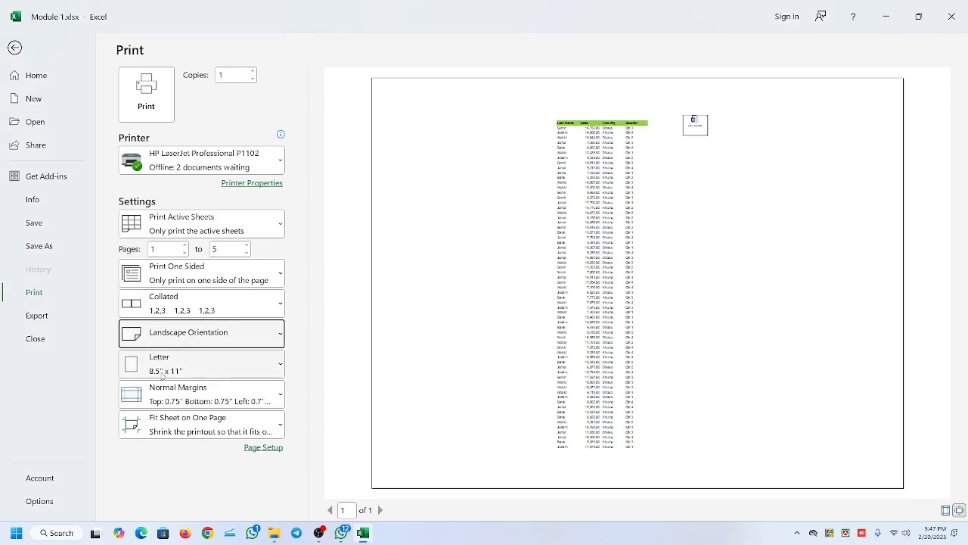
Set the paper size to A4 and review the Normal, Wide and Narrow margin presets.
left_click(198, 369)
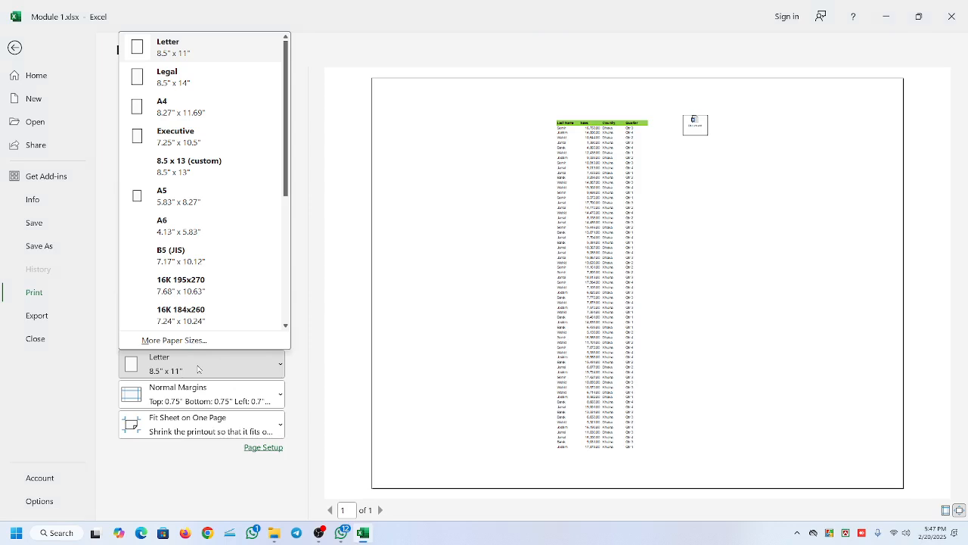
left_click(178, 113)
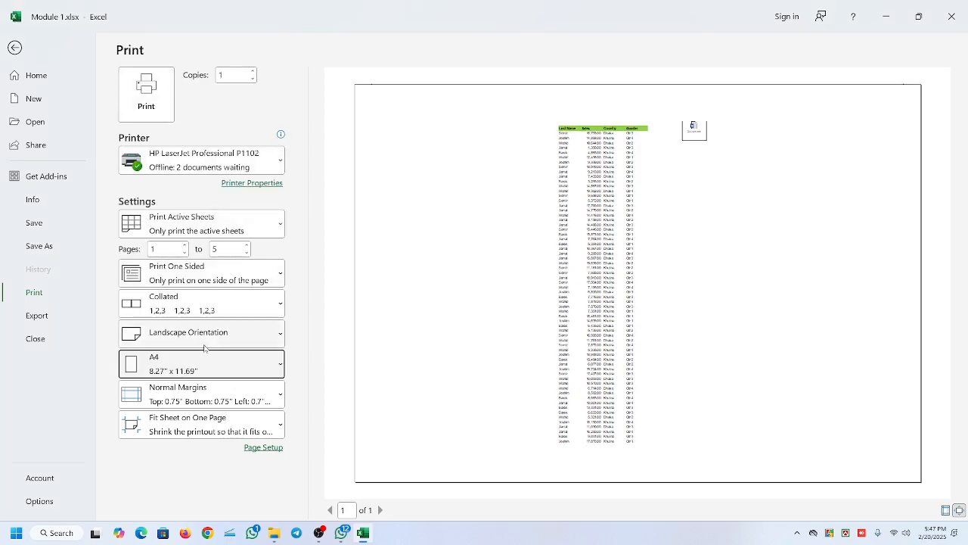
left_click(227, 397)
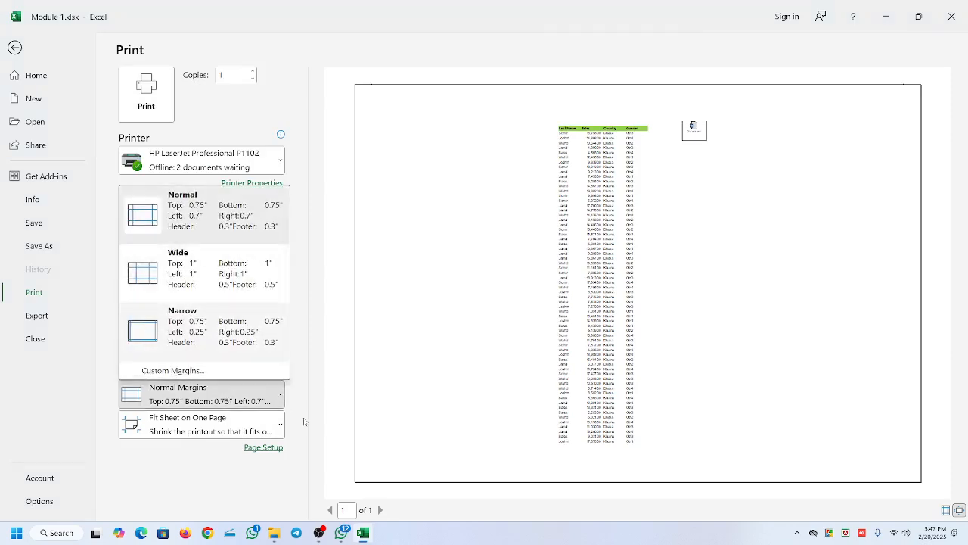
left_click(217, 468)
left_click(156, 398)
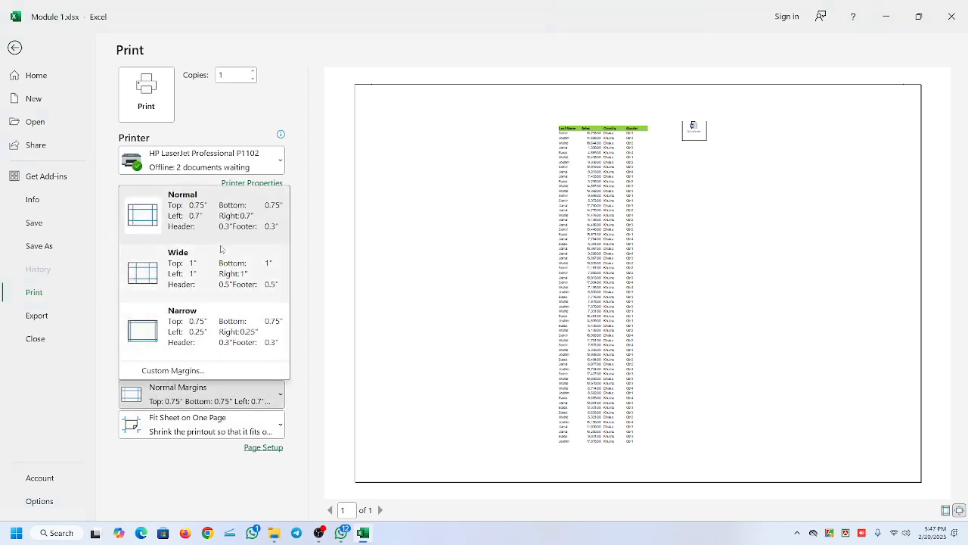
key("Escape")
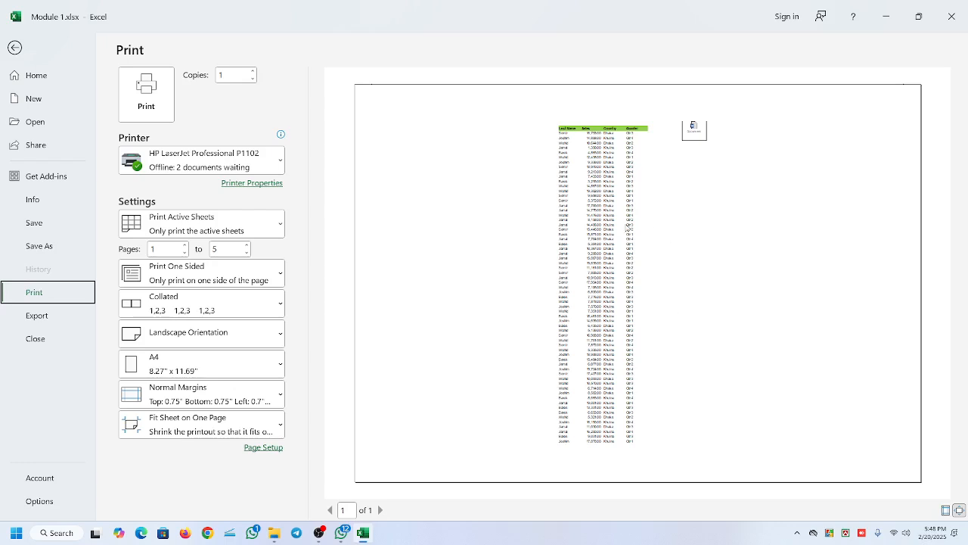
Set the number of copies to 1 and print the sheet.
key("Tab")
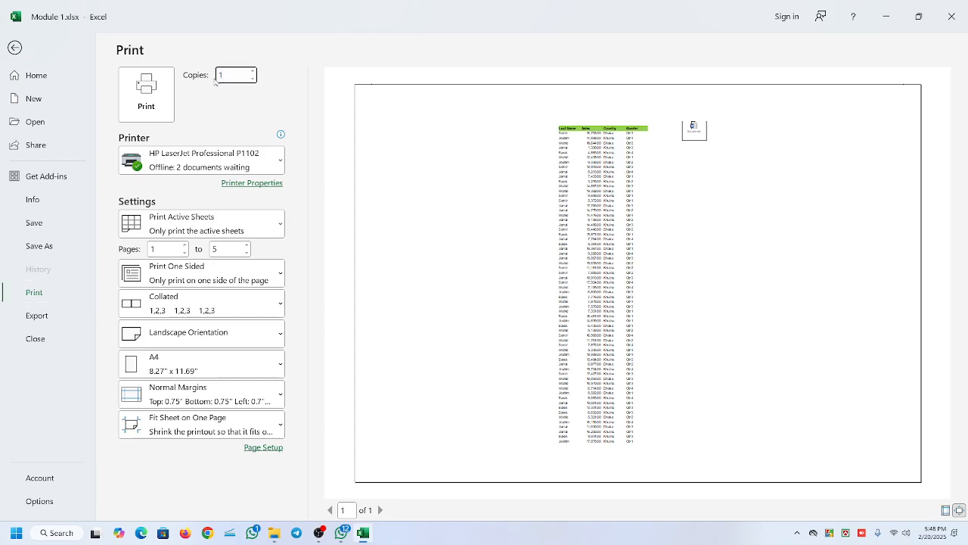
key("shift+Tab")
key("Tab")
type("1")
left_click(149, 102)
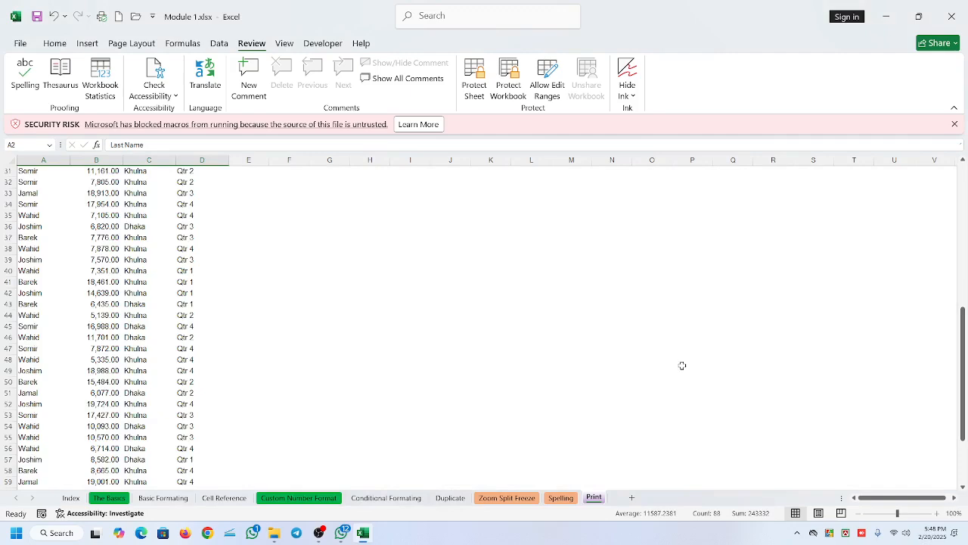
Switch to the Windows Print Queue of the HP LaserJet Professional P1102.
left_click(798, 533)
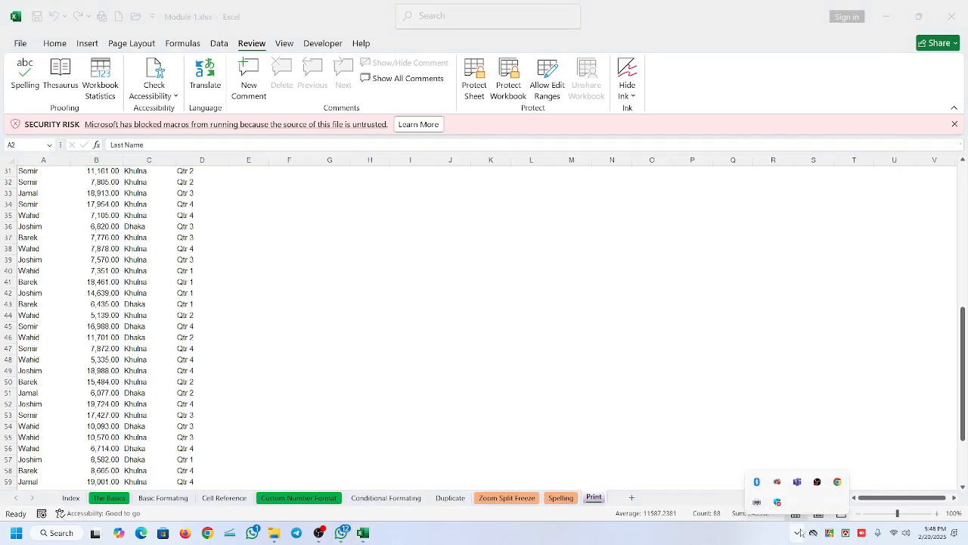
left_click(756, 503)
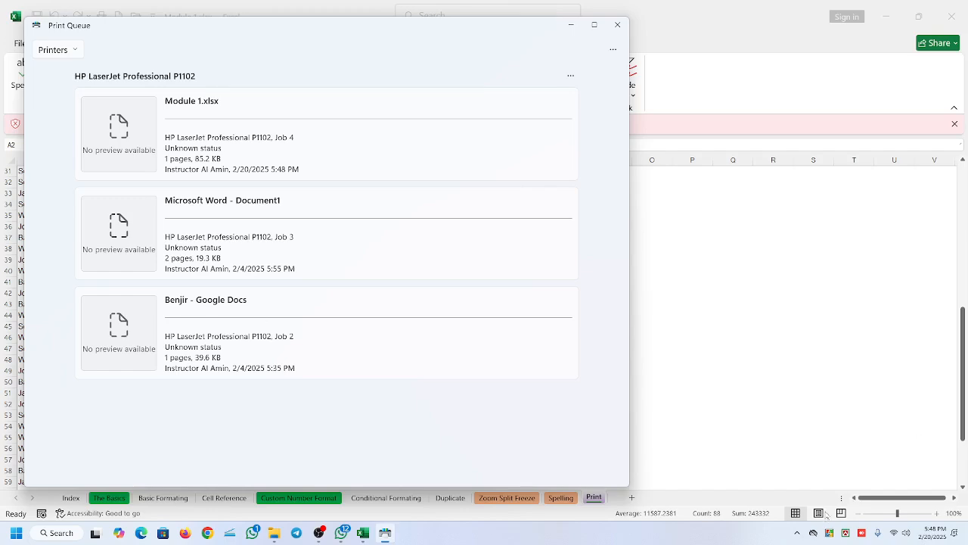
left_click(797, 532)
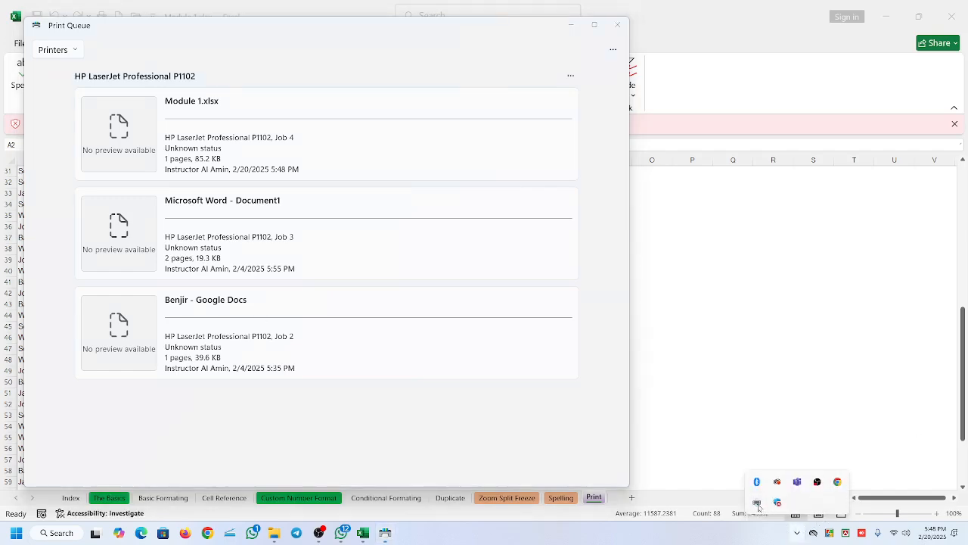
left_click(320, 41)
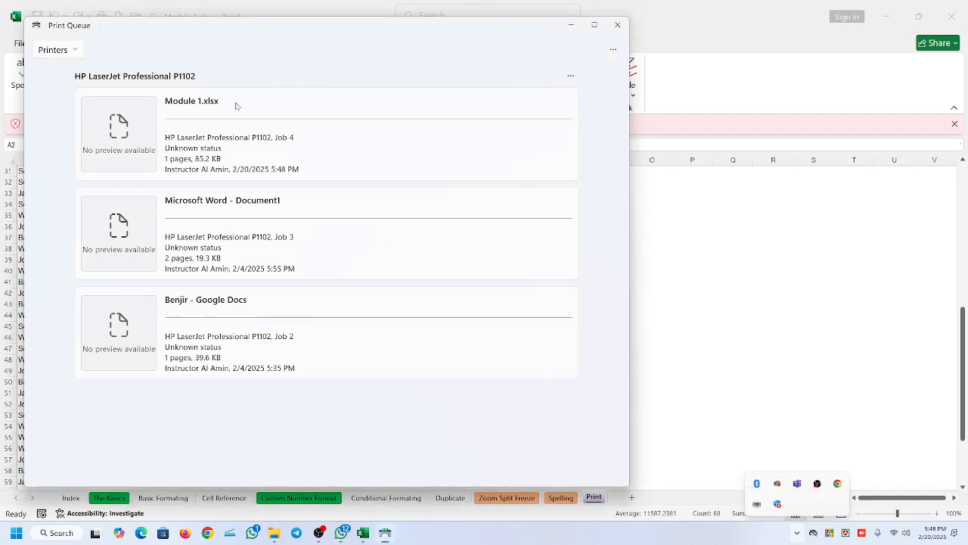
Cancel the Module 1.xlsx, Microsoft Word and Google Docs print jobs and close the print queue.
right_click(224, 141)
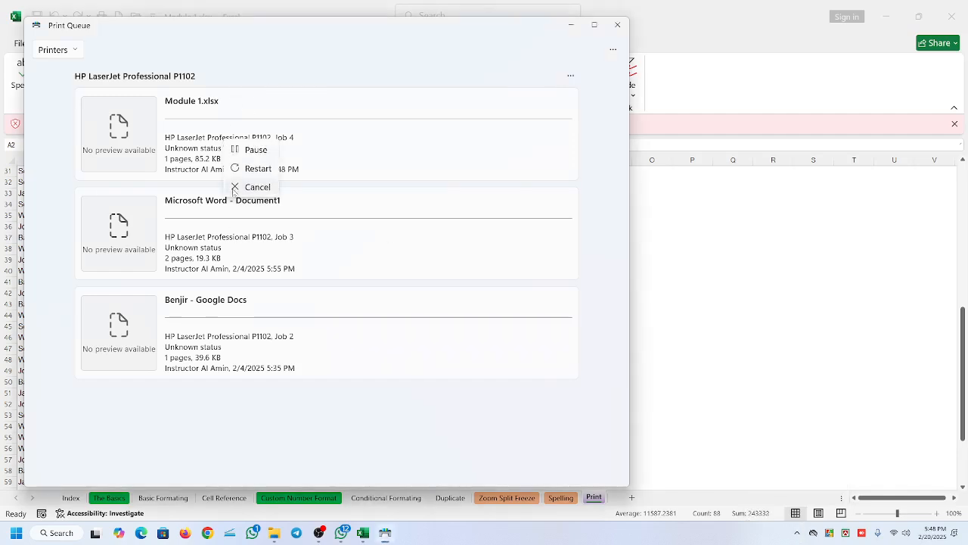
left_click(261, 189)
left_click(277, 278)
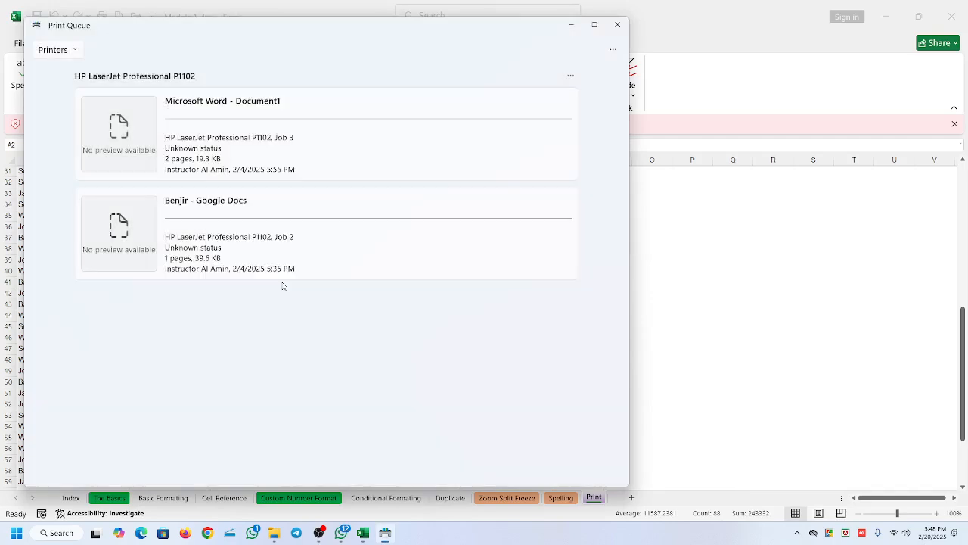
right_click(239, 142)
left_click(271, 186)
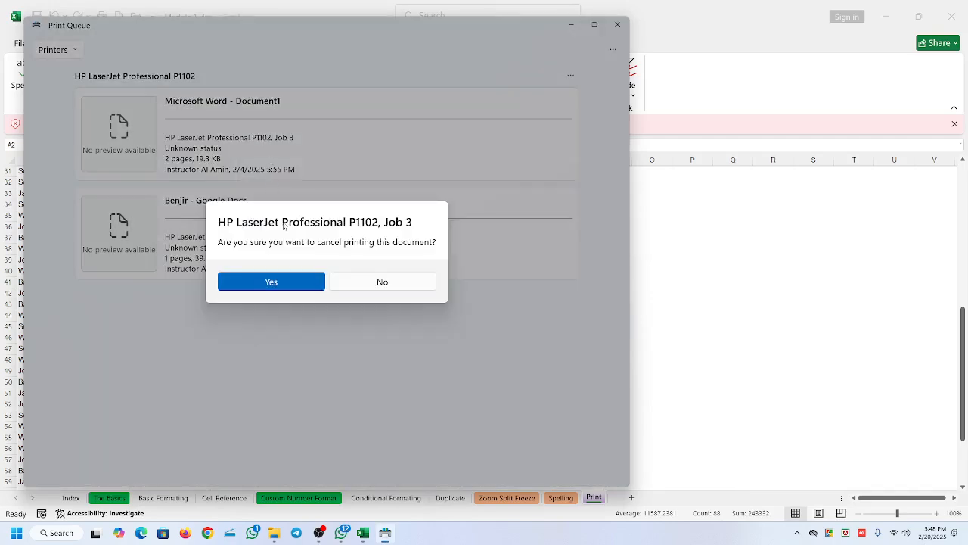
left_click(294, 281)
right_click(270, 141)
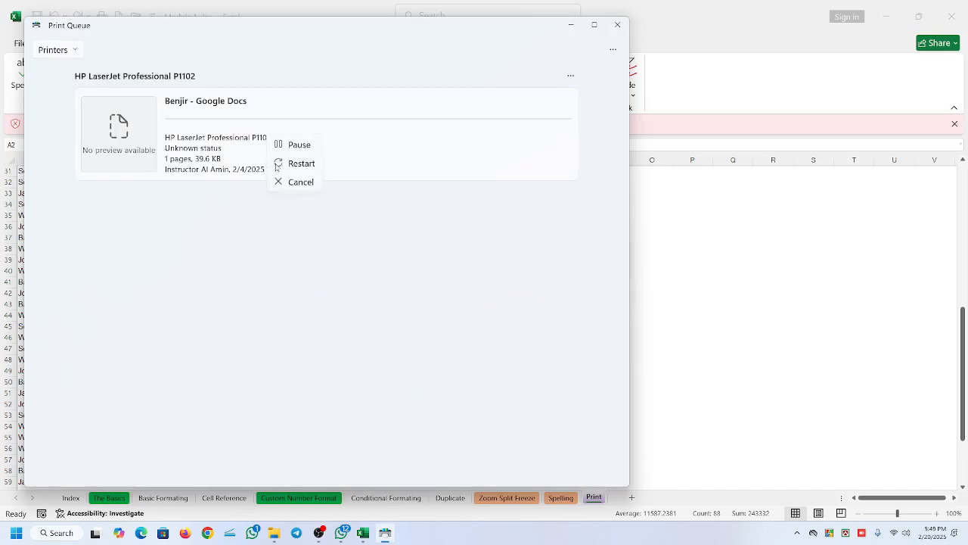
left_click(293, 185)
left_click(293, 280)
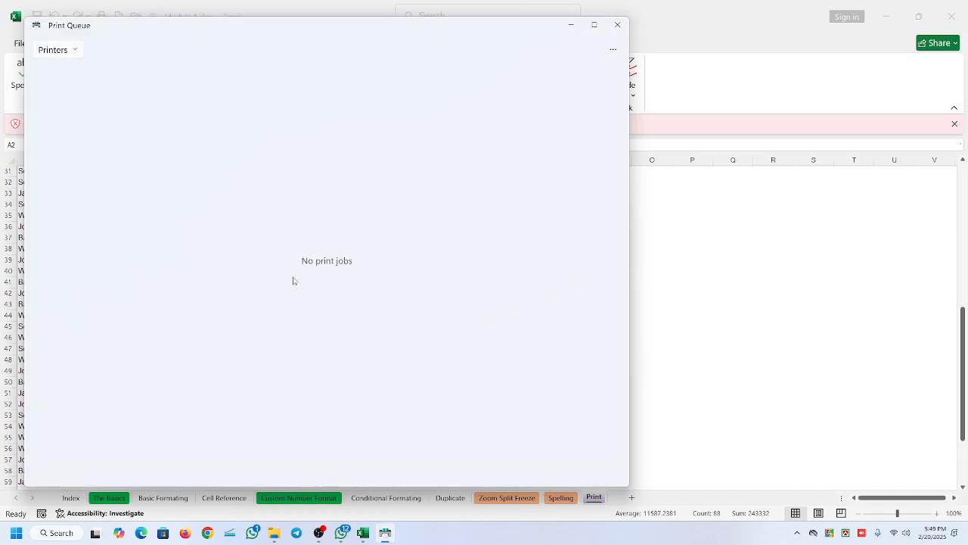
left_click(617, 25)
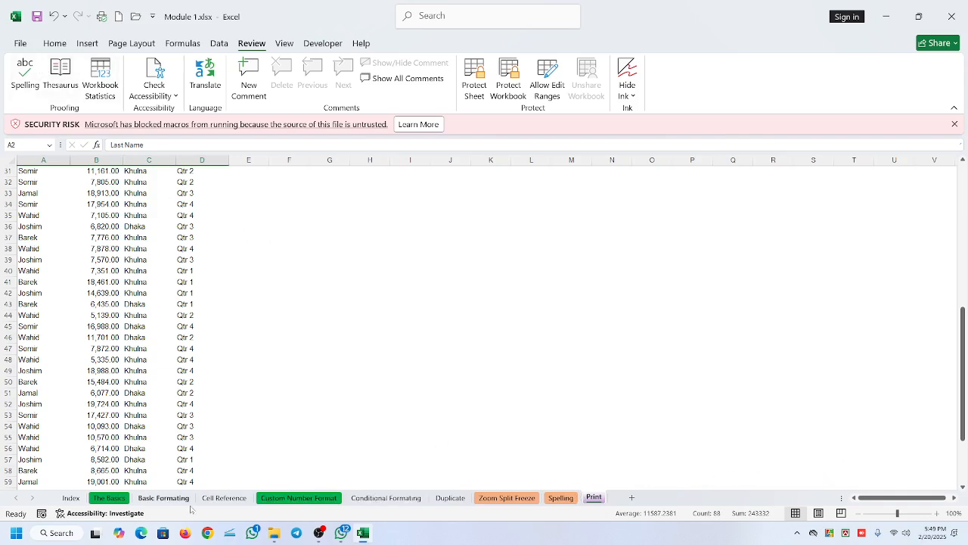
left_click(955, 23)
left_click(324, 534)
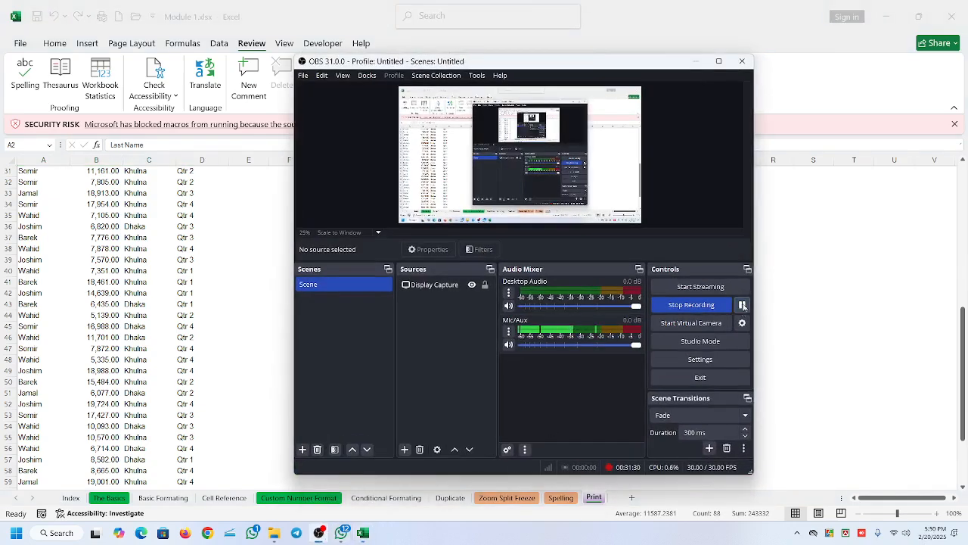
left_click(696, 61)
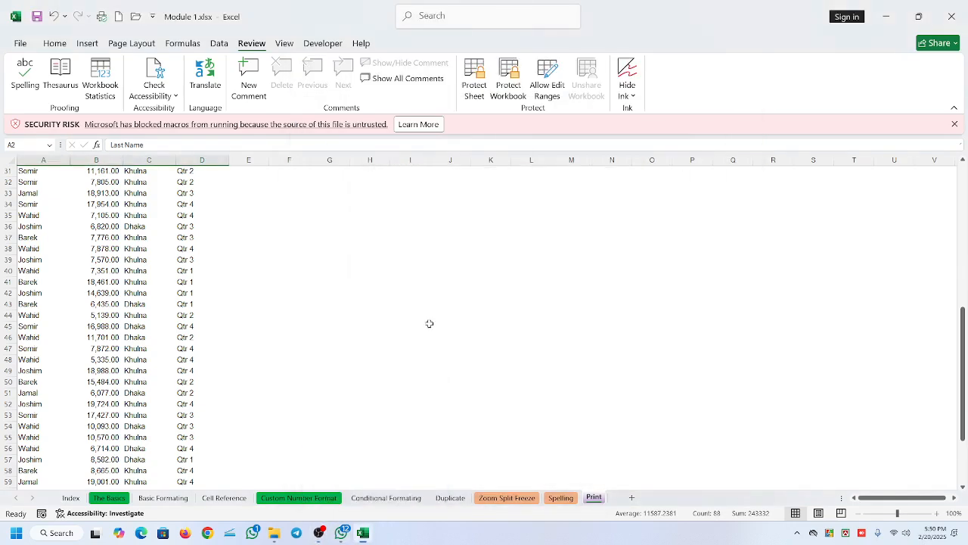
Open the recent workbook Module 2.xlsx from File Explorer and bring its window to the front.
left_click(274, 532)
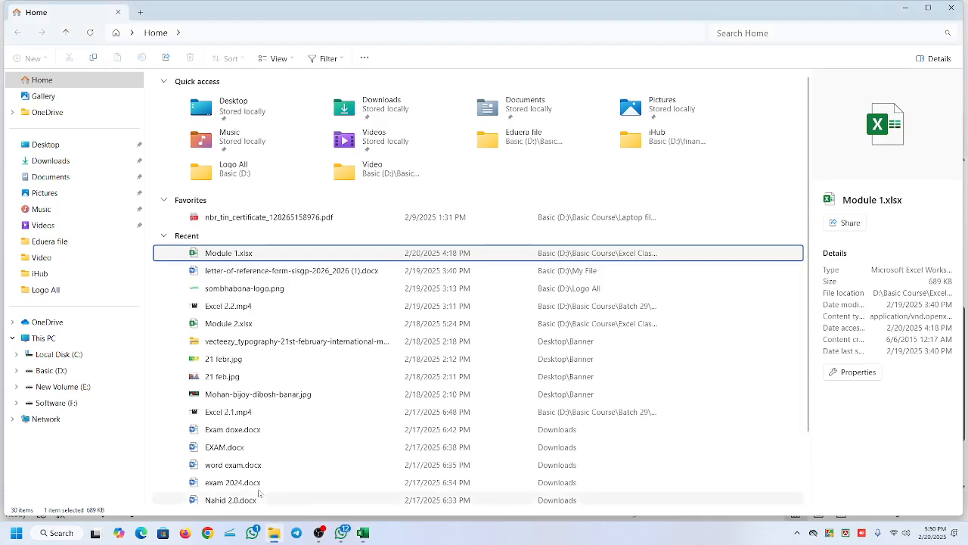
scroll(263, 442, "down", 2)
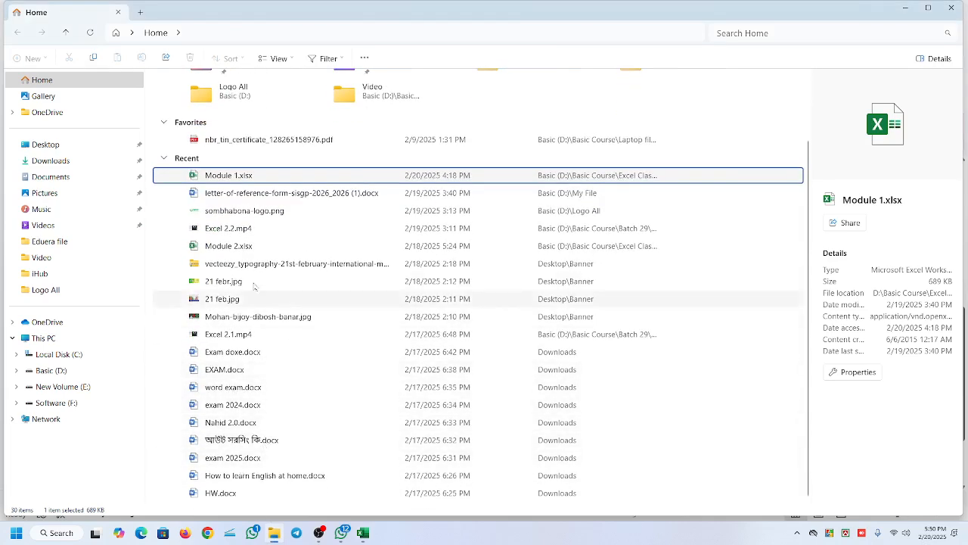
left_click(246, 248)
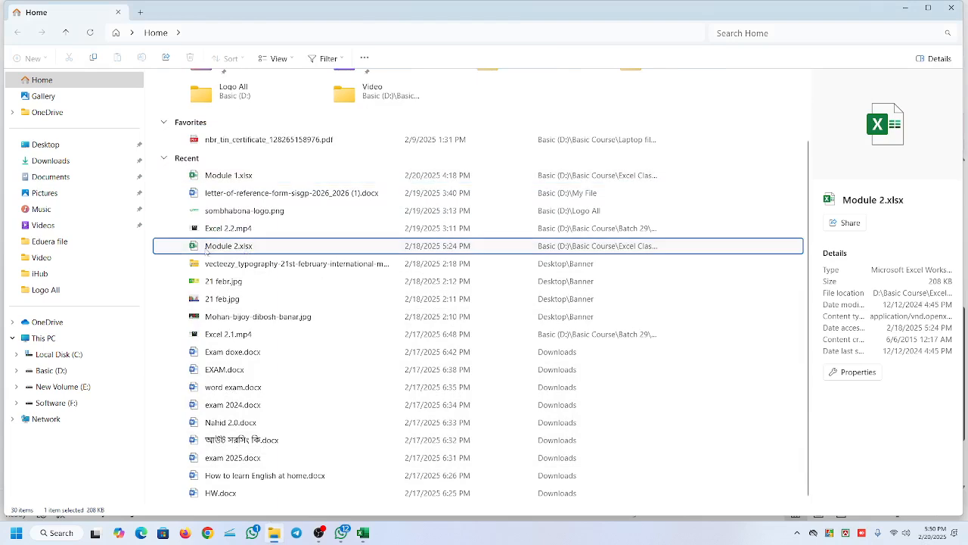
double_click(206, 252)
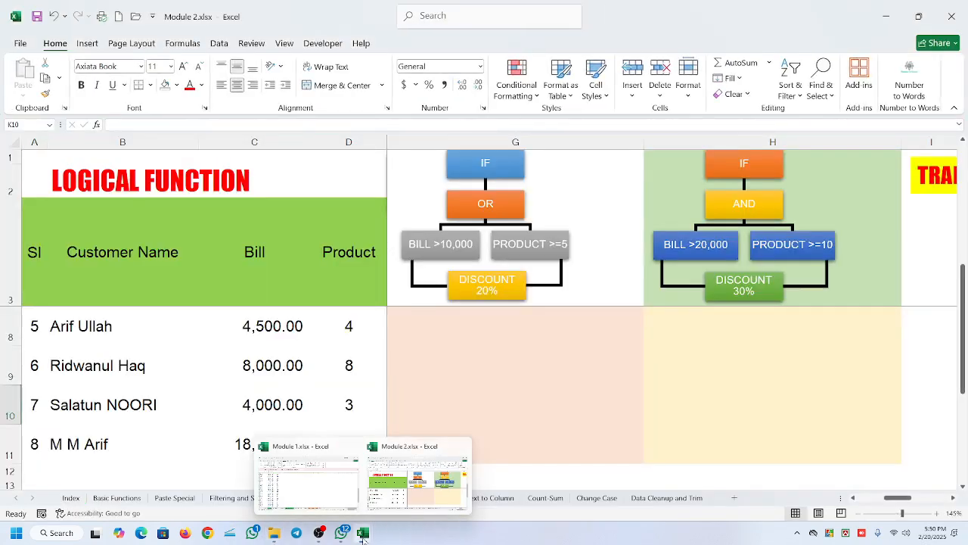
left_click(446, 461)
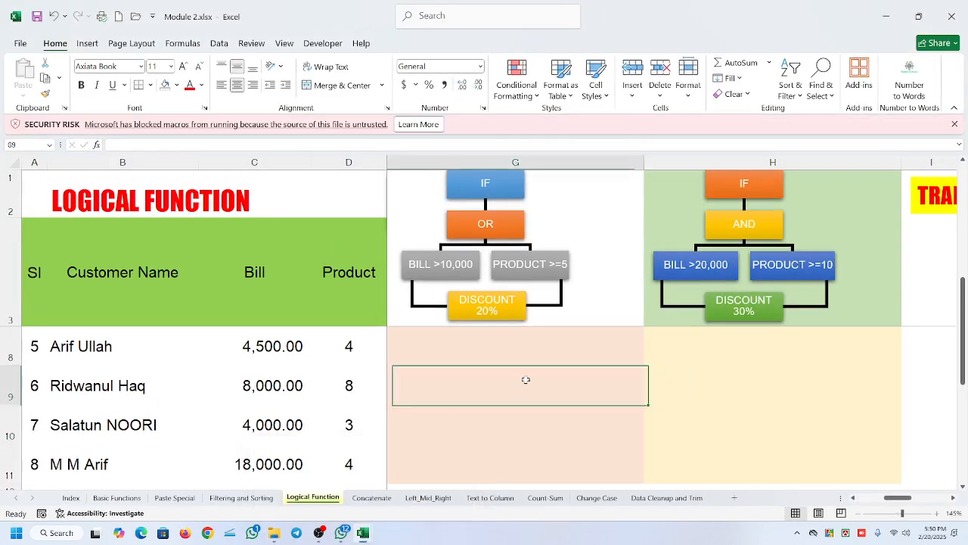
View the Basic Functions, Paste Special and Filtering and Sorting sheets, and return to the Paste Special sheet.
left_click(97, 501)
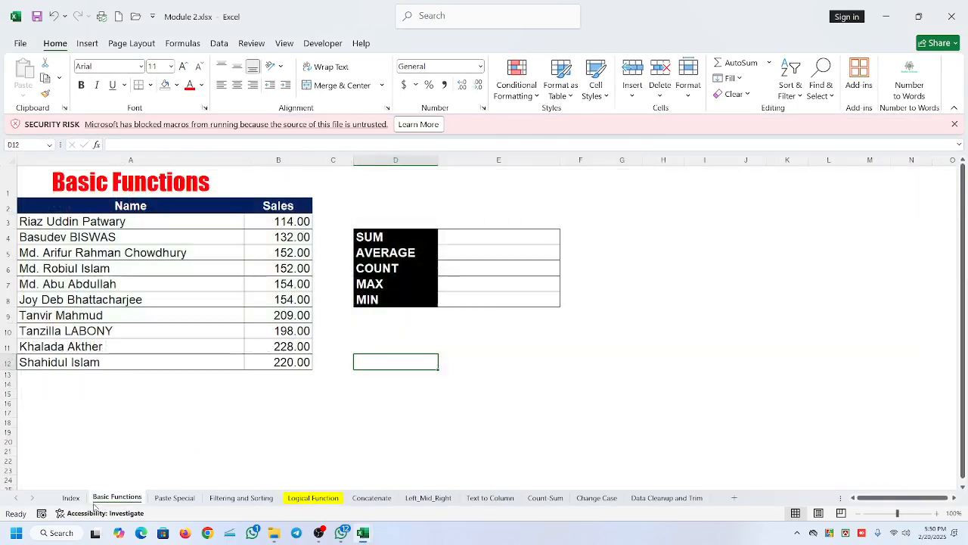
left_click(174, 498)
left_click(246, 497)
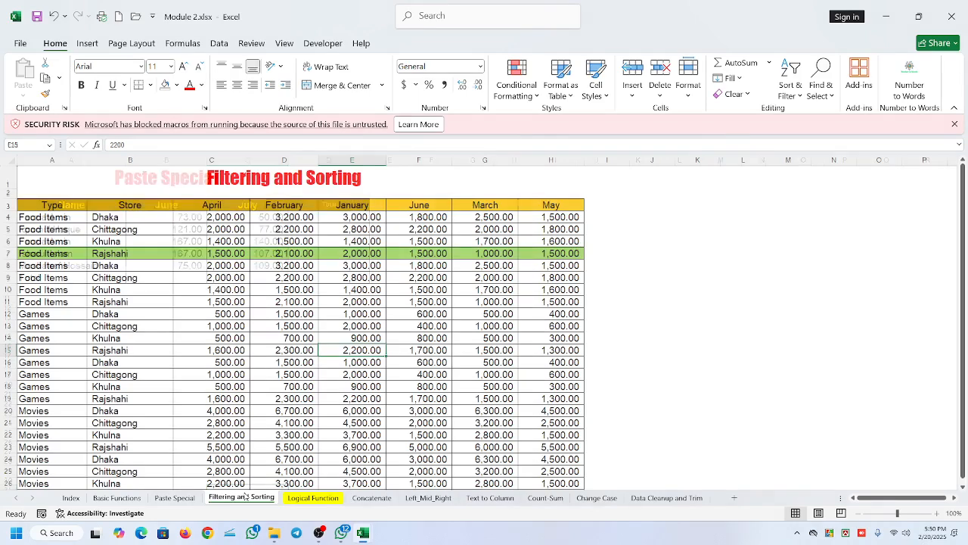
left_click(173, 499)
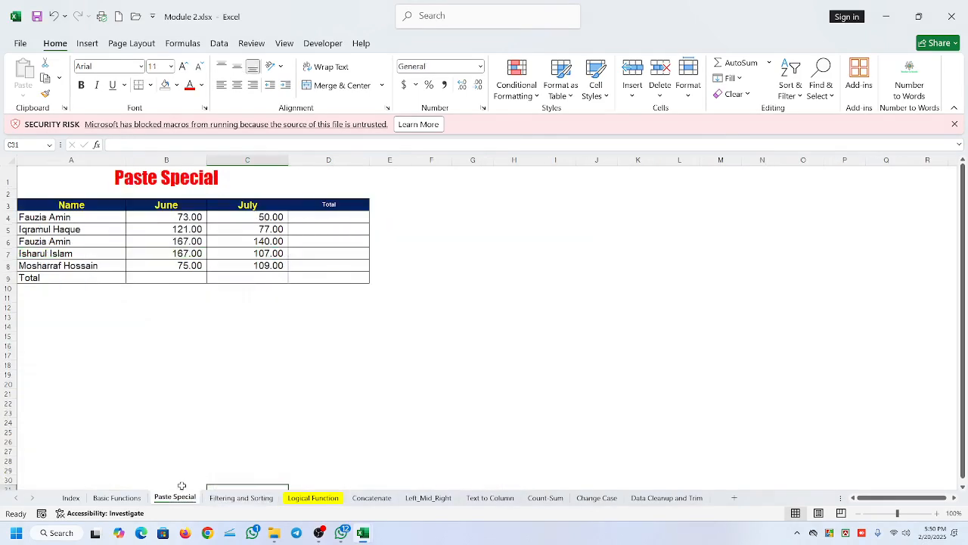
left_click(319, 532)
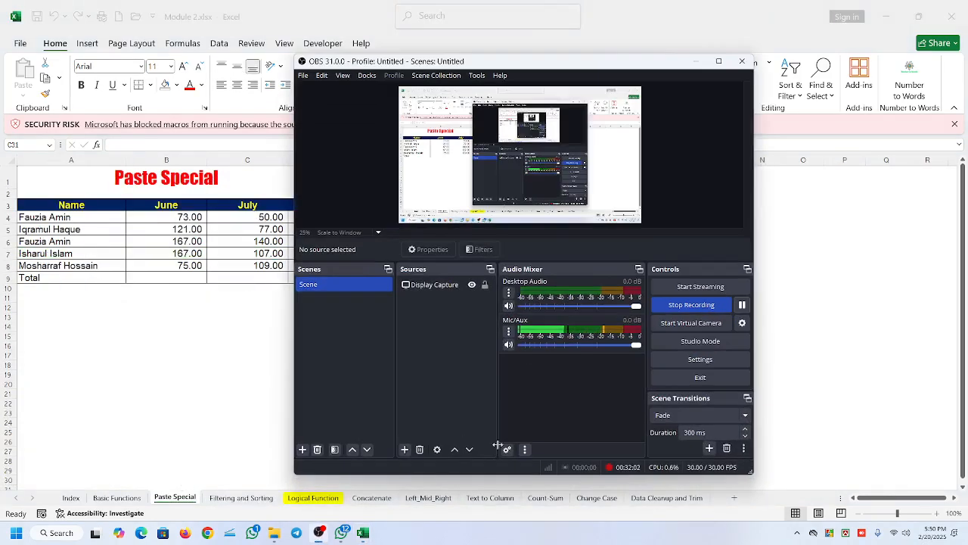